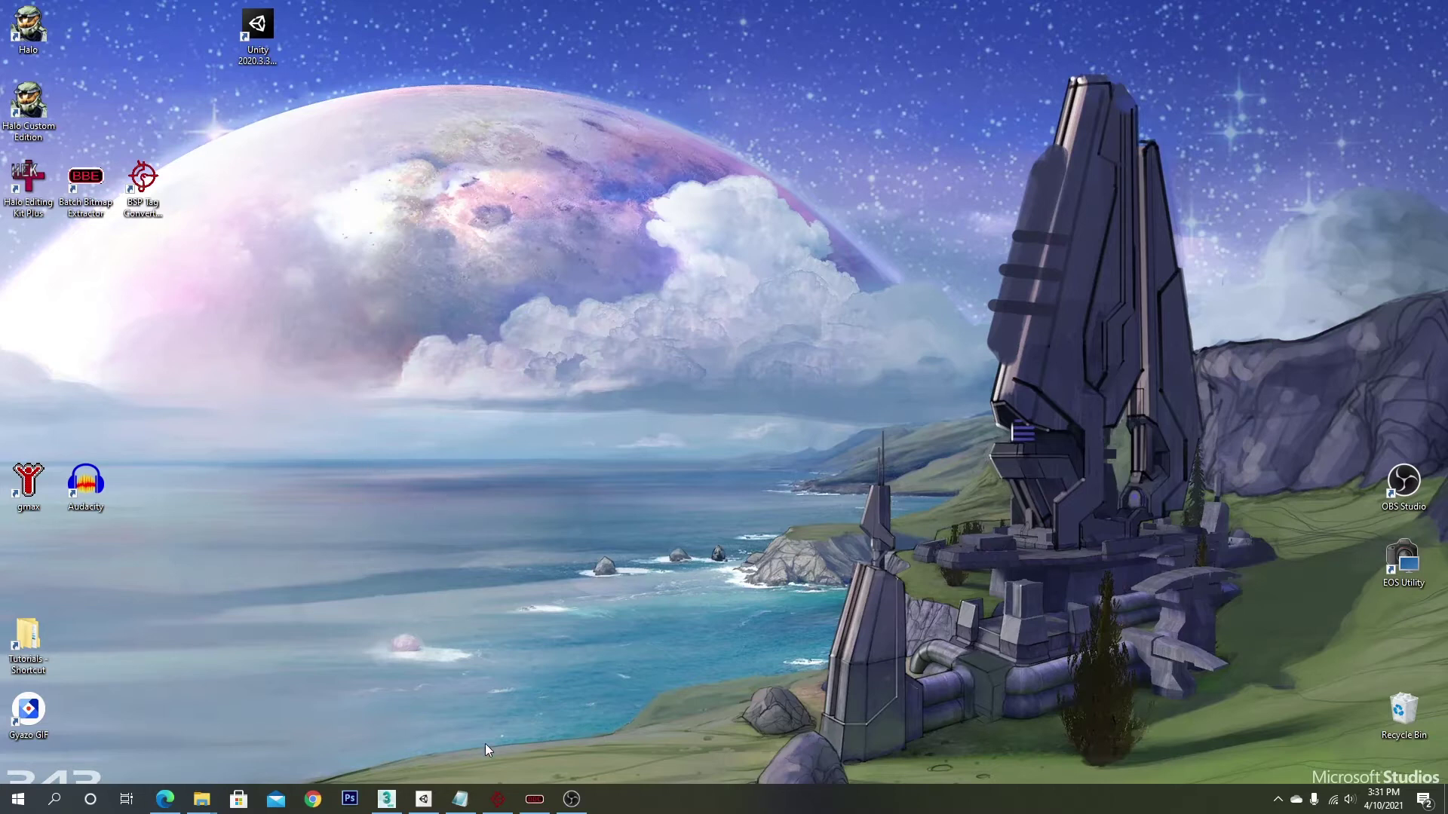
# Restore Initial-Setup.txt and widen its window so the full first link shows
pyautogui.click(460, 798)
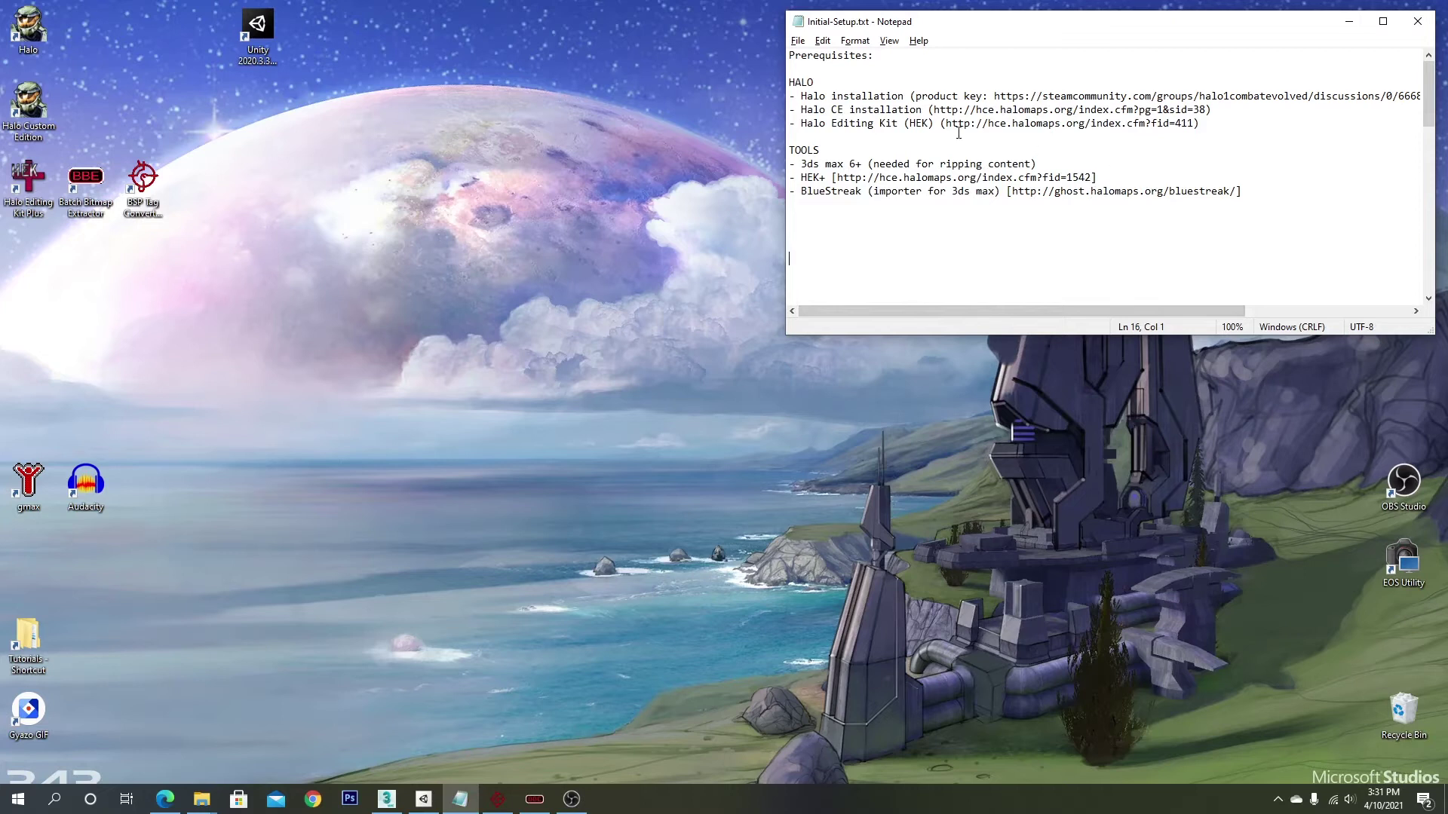
pyautogui.moveTo(801, 98); pyautogui.dragTo(826, 96)
pyautogui.click(961, 99)
pyautogui.moveTo(1079, 307)
pyautogui.mouseDown()
pyautogui.moveTo(1202, 309)
pyautogui.moveTo(1054, 309)
pyautogui.mouseUp()
pyautogui.moveTo(785, 232); pyautogui.dragTo(681, 230)
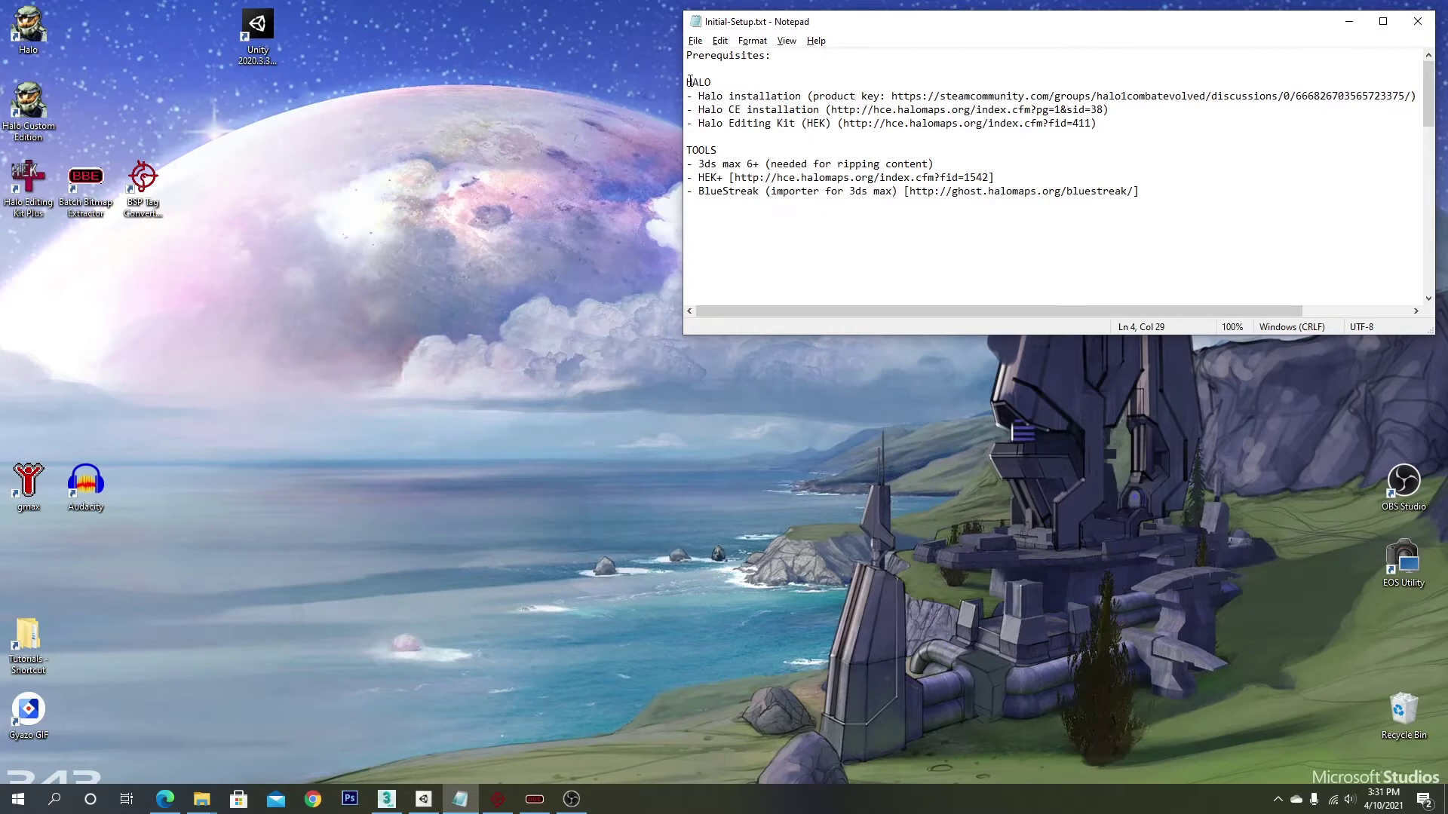
# Minimize the notes to view the desktop, then bring Initial-Setup.txt back
pyautogui.click(1348, 21)
pyautogui.click(461, 800)
pyautogui.click(463, 801)
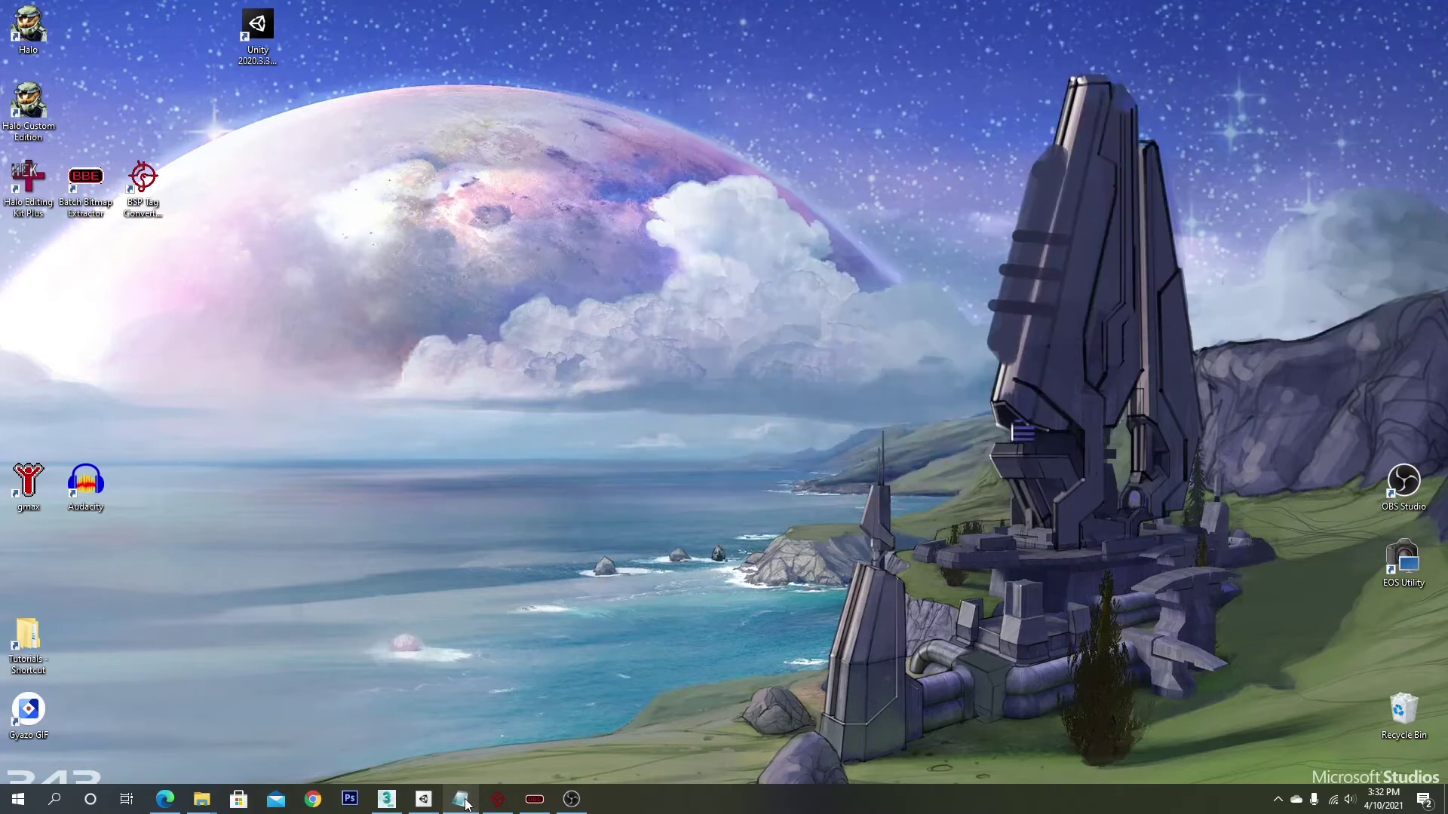
pyautogui.moveTo(466, 804)
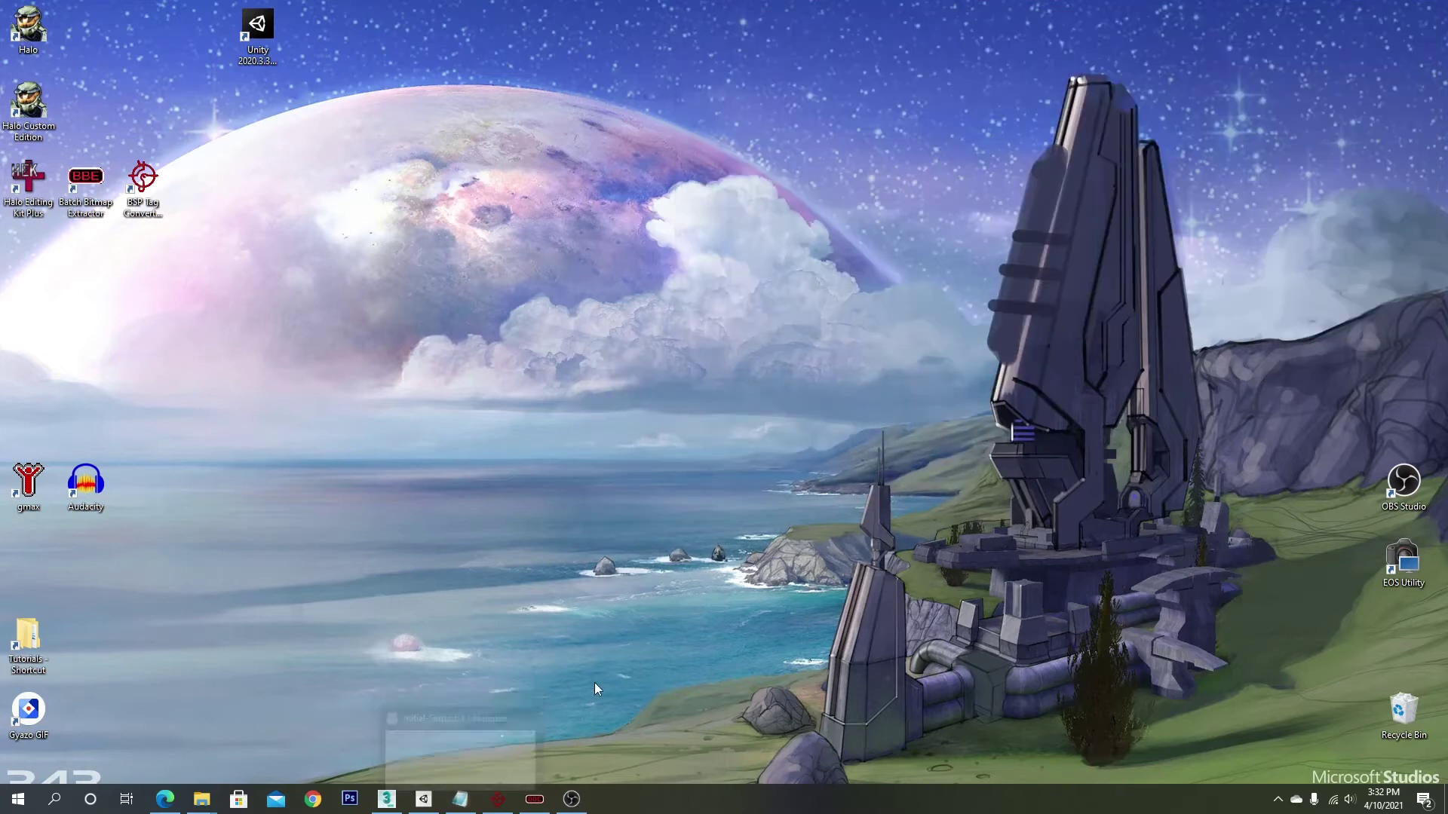
pyautogui.click(461, 804)
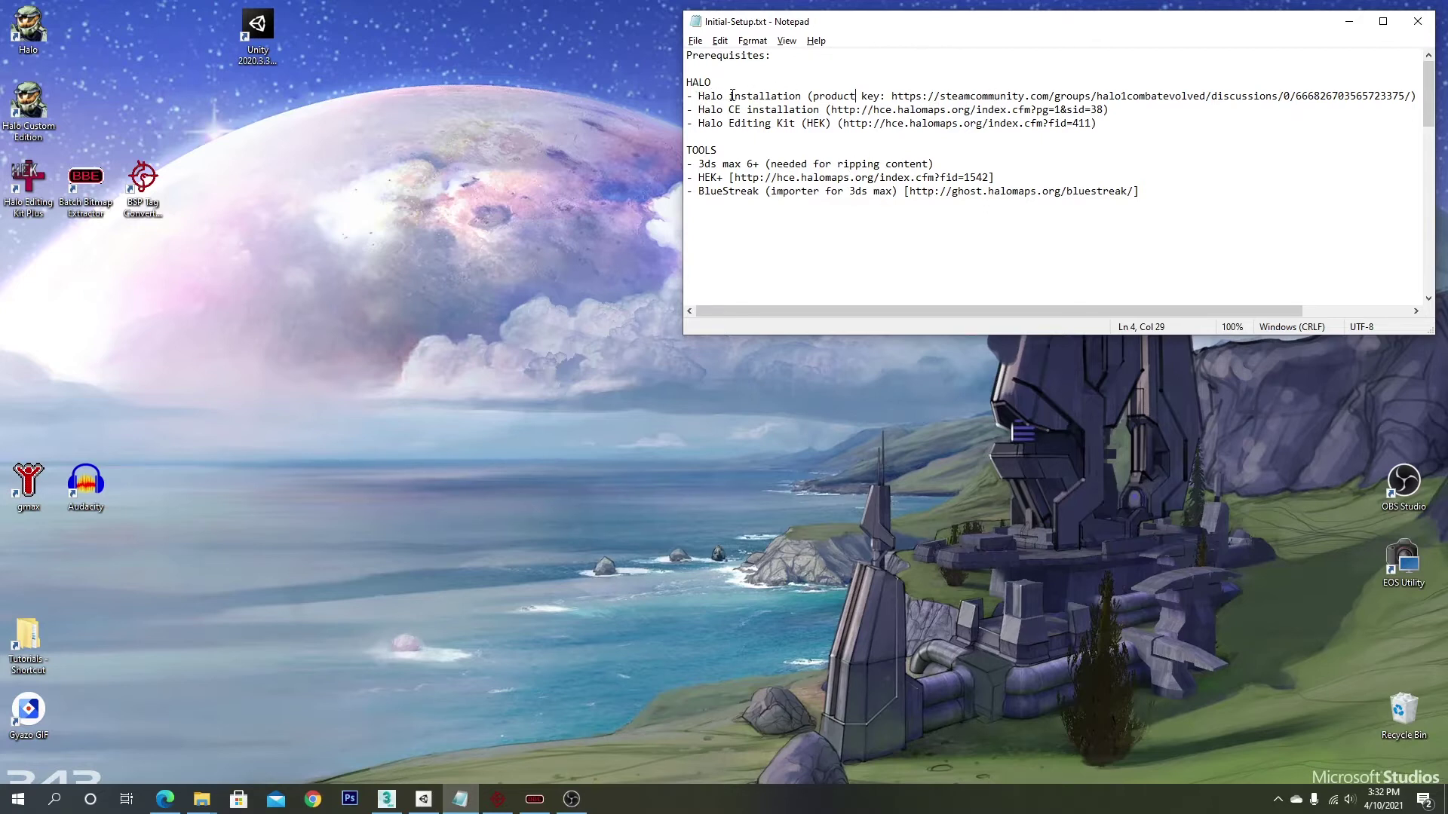
# Move the Halo Custom Edition shortcut beside Halo and highlight the Halo, Halo CE and Halo Editing Kit lines
pyautogui.moveTo(723, 96)
pyautogui.mouseDown()
pyautogui.moveTo(692, 97)
pyautogui.moveTo(744, 112)
pyautogui.mouseUp()
pyautogui.click(53, 48)
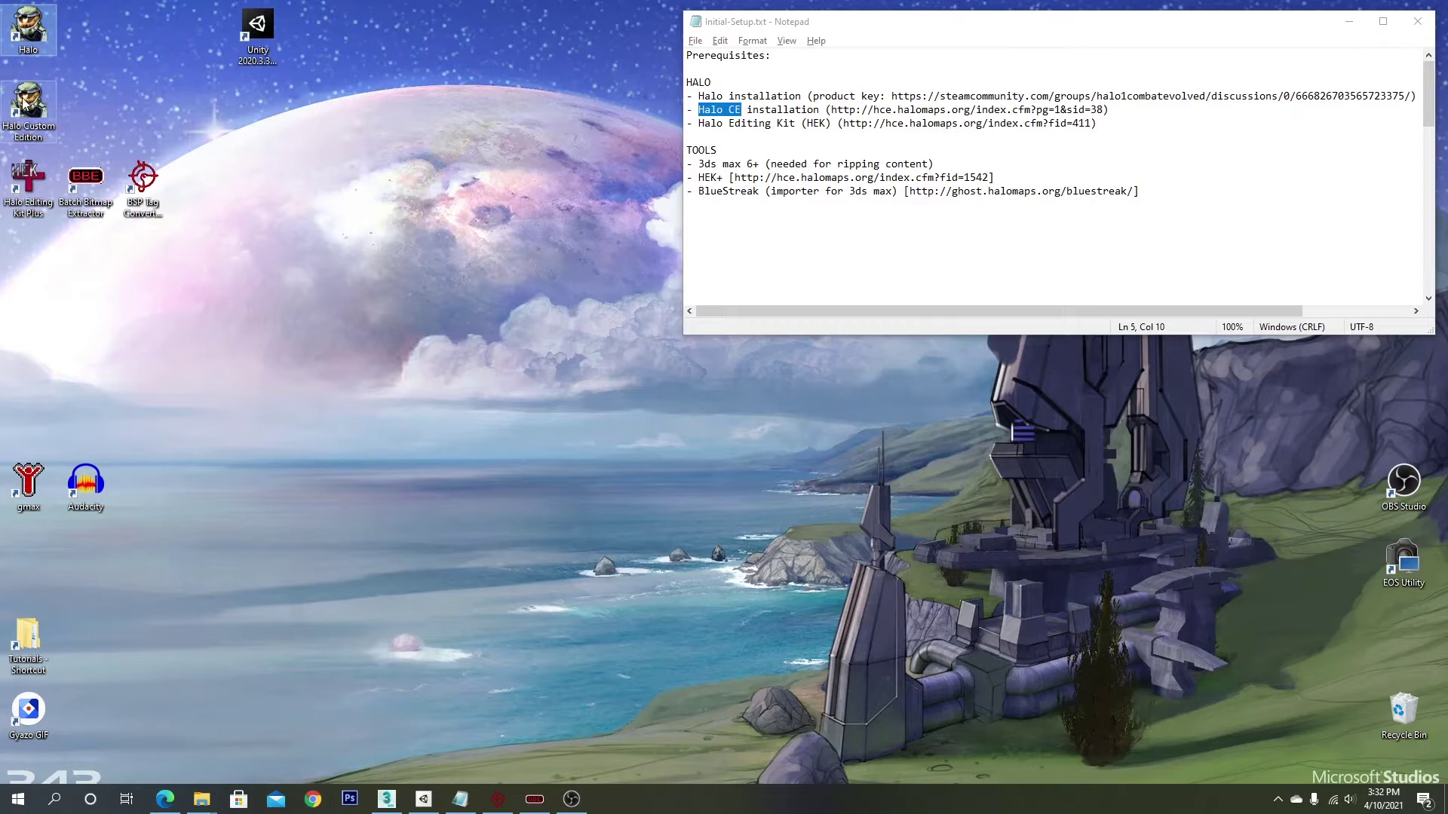
pyautogui.moveTo(30, 102); pyautogui.dragTo(113, 47)
pyautogui.click(724, 122)
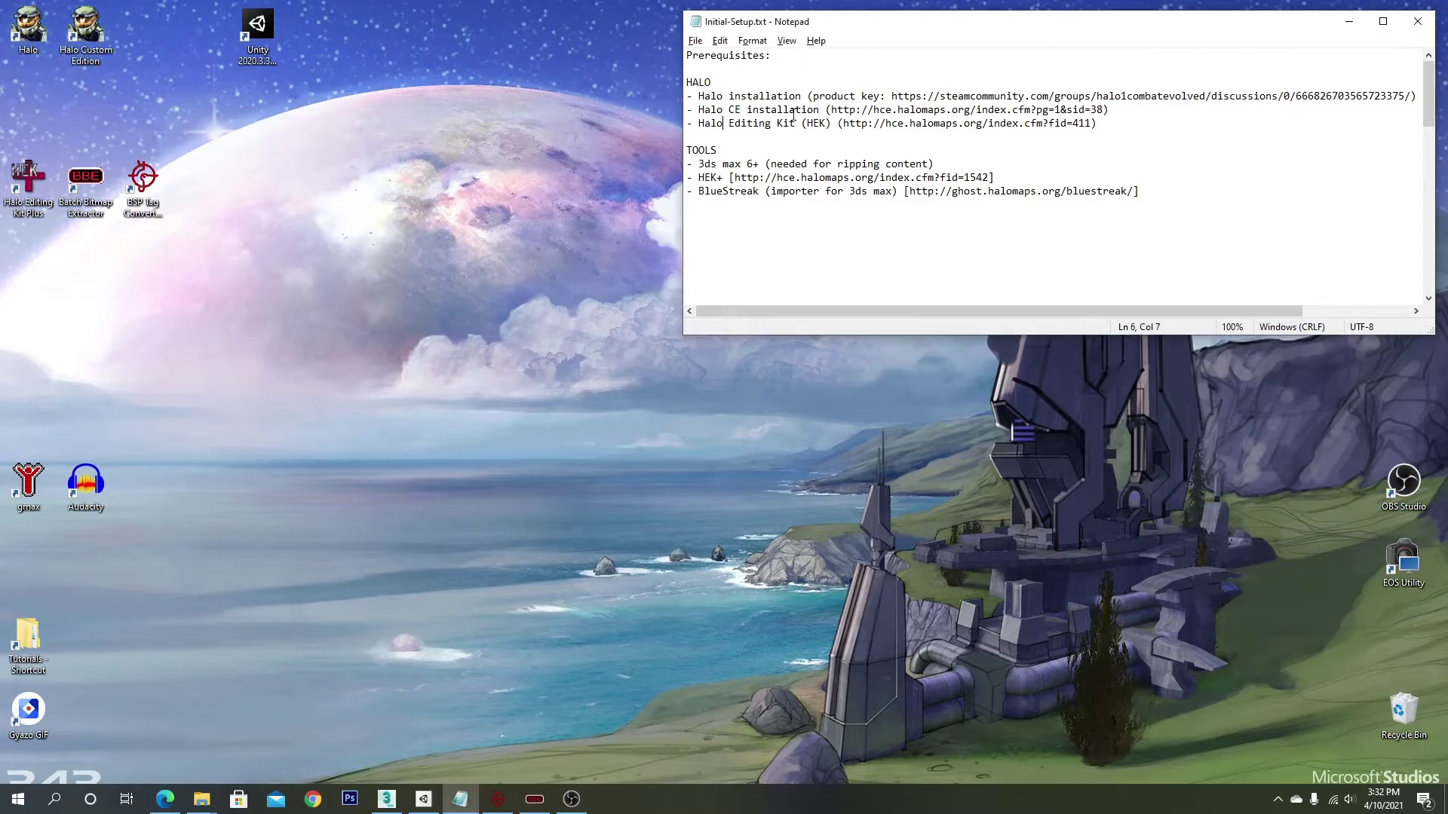
pyautogui.moveTo(701, 109); pyautogui.dragTo(740, 110)
pyautogui.moveTo(700, 123); pyautogui.dragTo(791, 123)
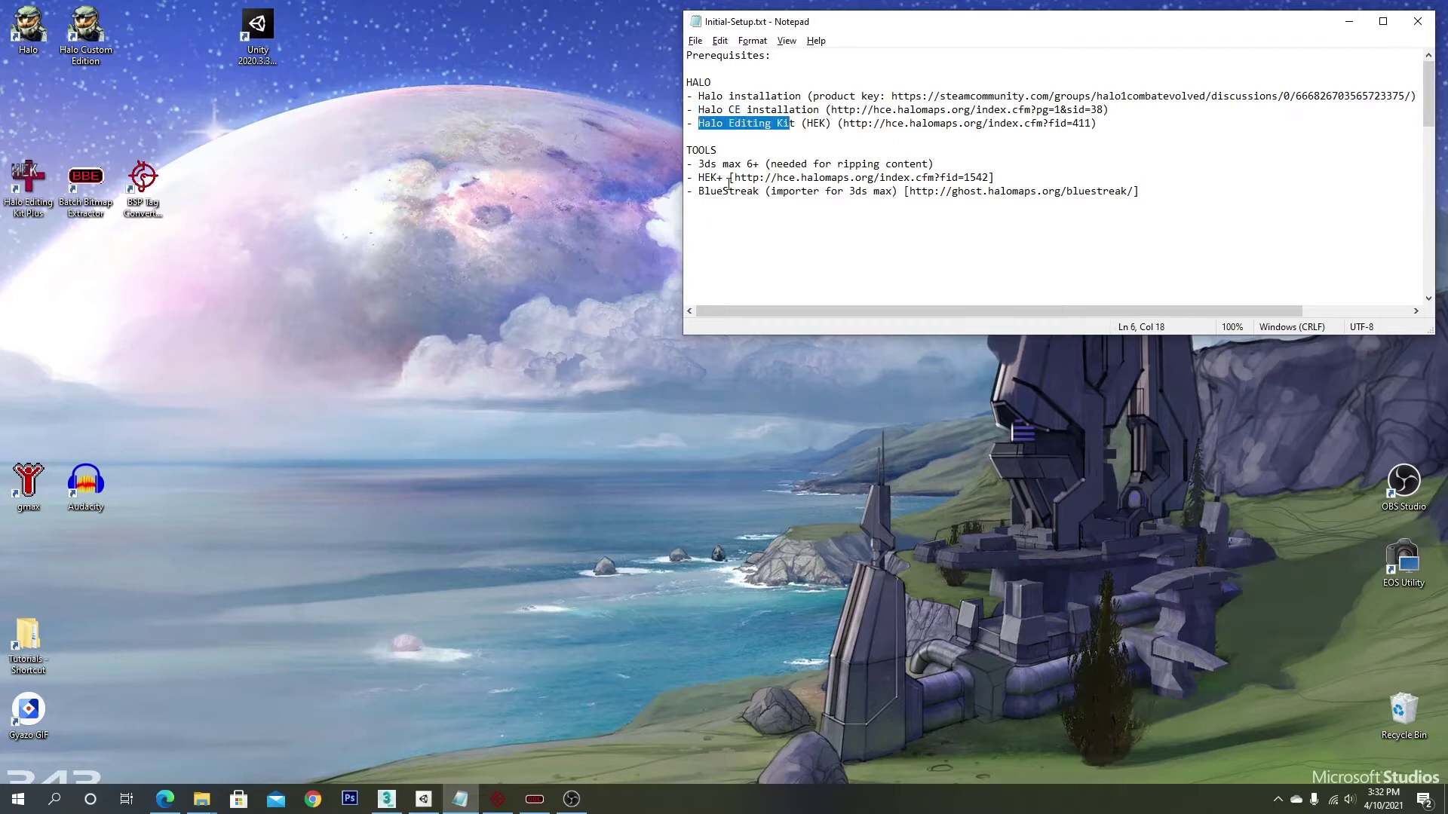
# On halomaps.org, open the Halo Utilities link under File Sections
pyautogui.click(167, 797)
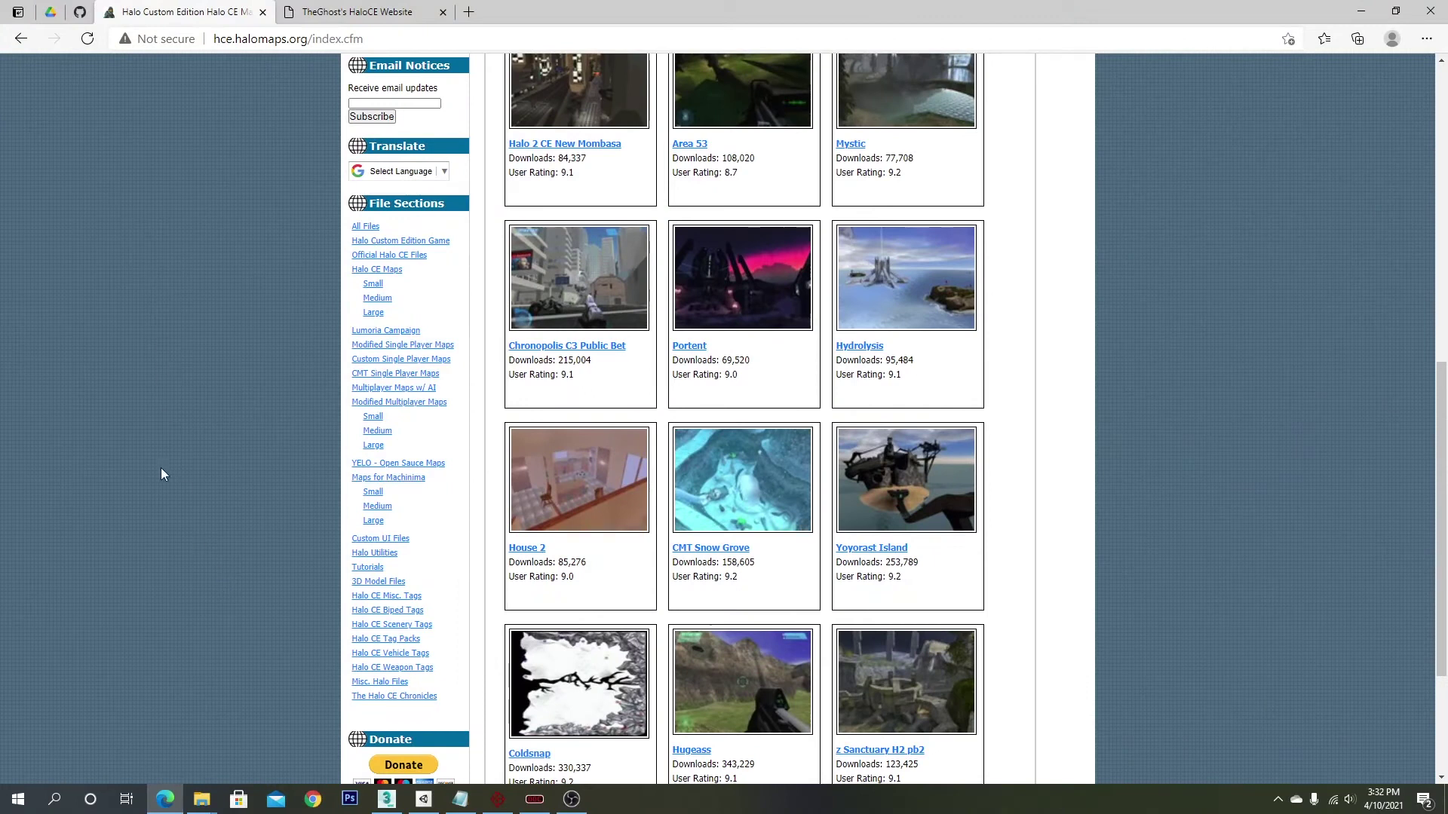
pyautogui.scroll(10, 170, 451)
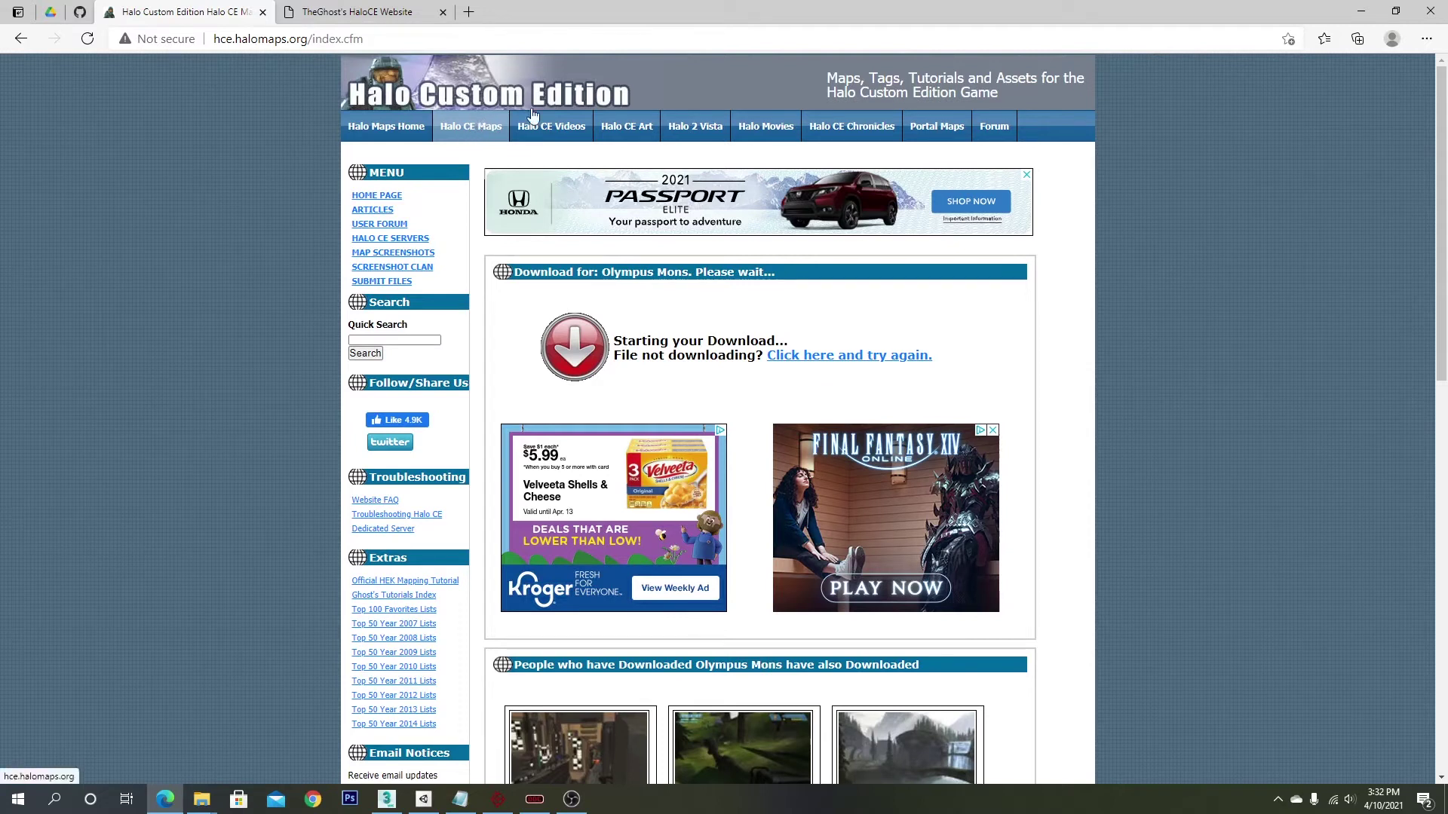
pyautogui.scroll(-9, 298, 252)
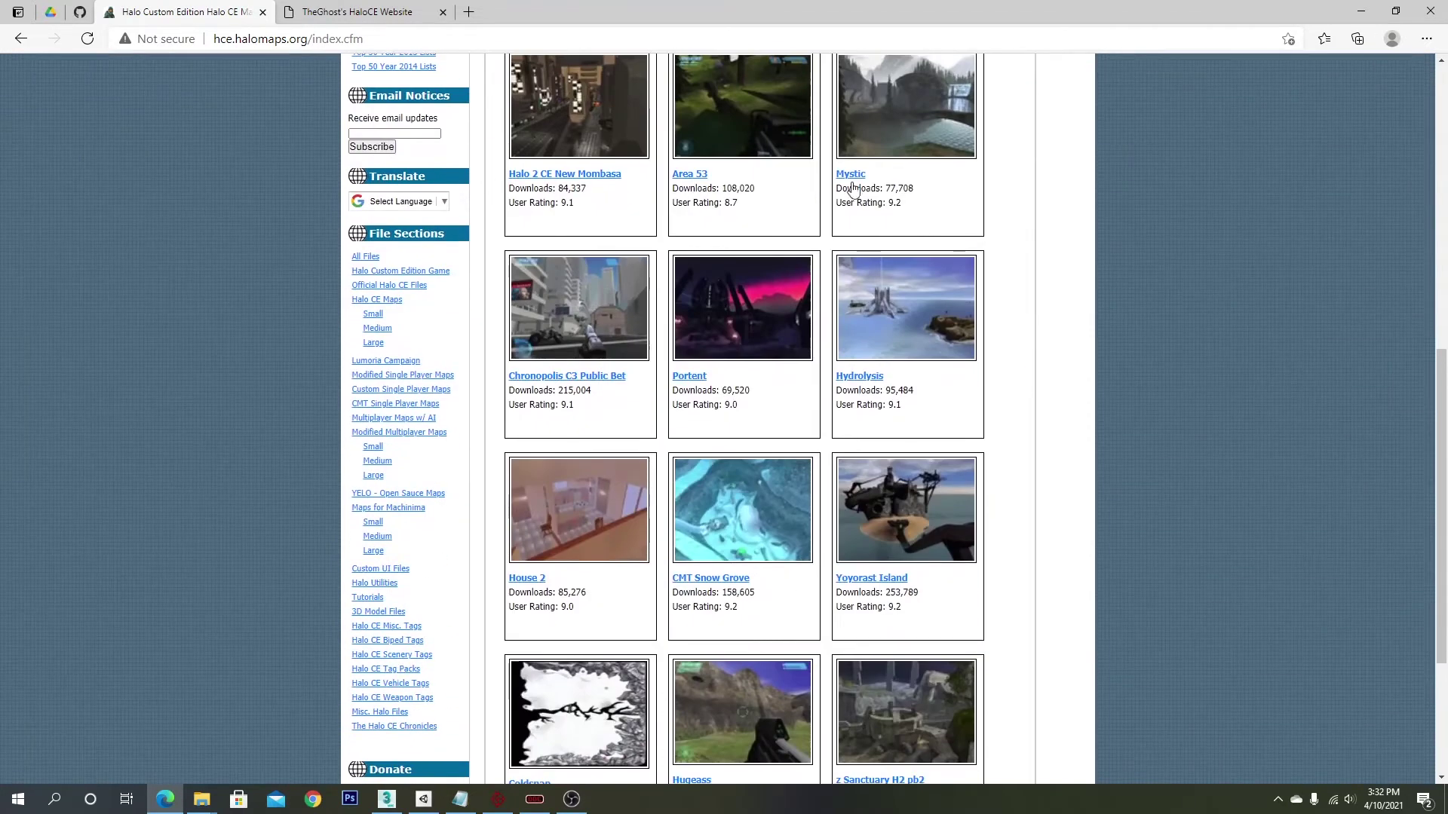
pyautogui.scroll(-3, 701, 424)
pyautogui.scroll(3, 701, 424)
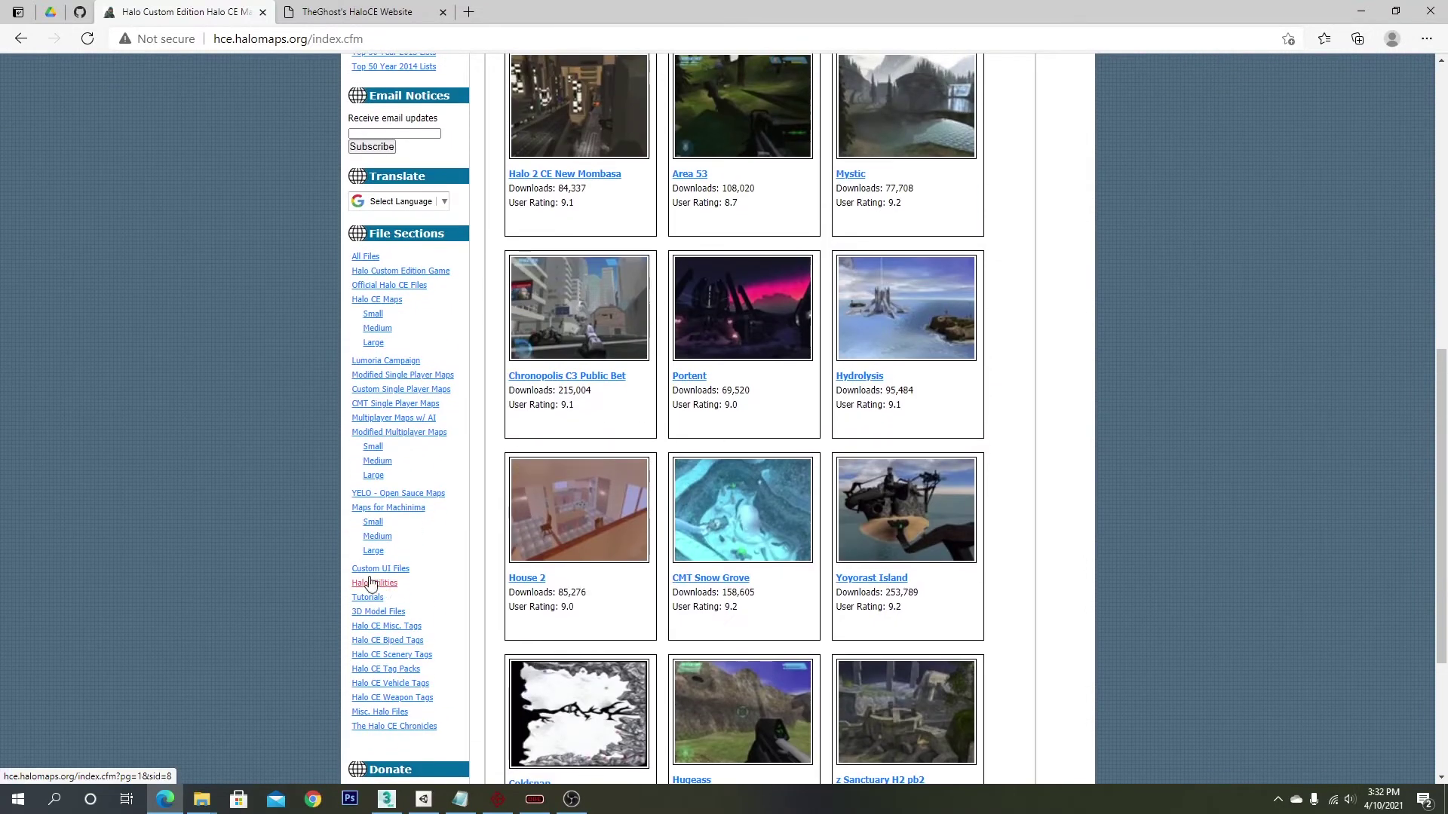
pyautogui.click(381, 584)
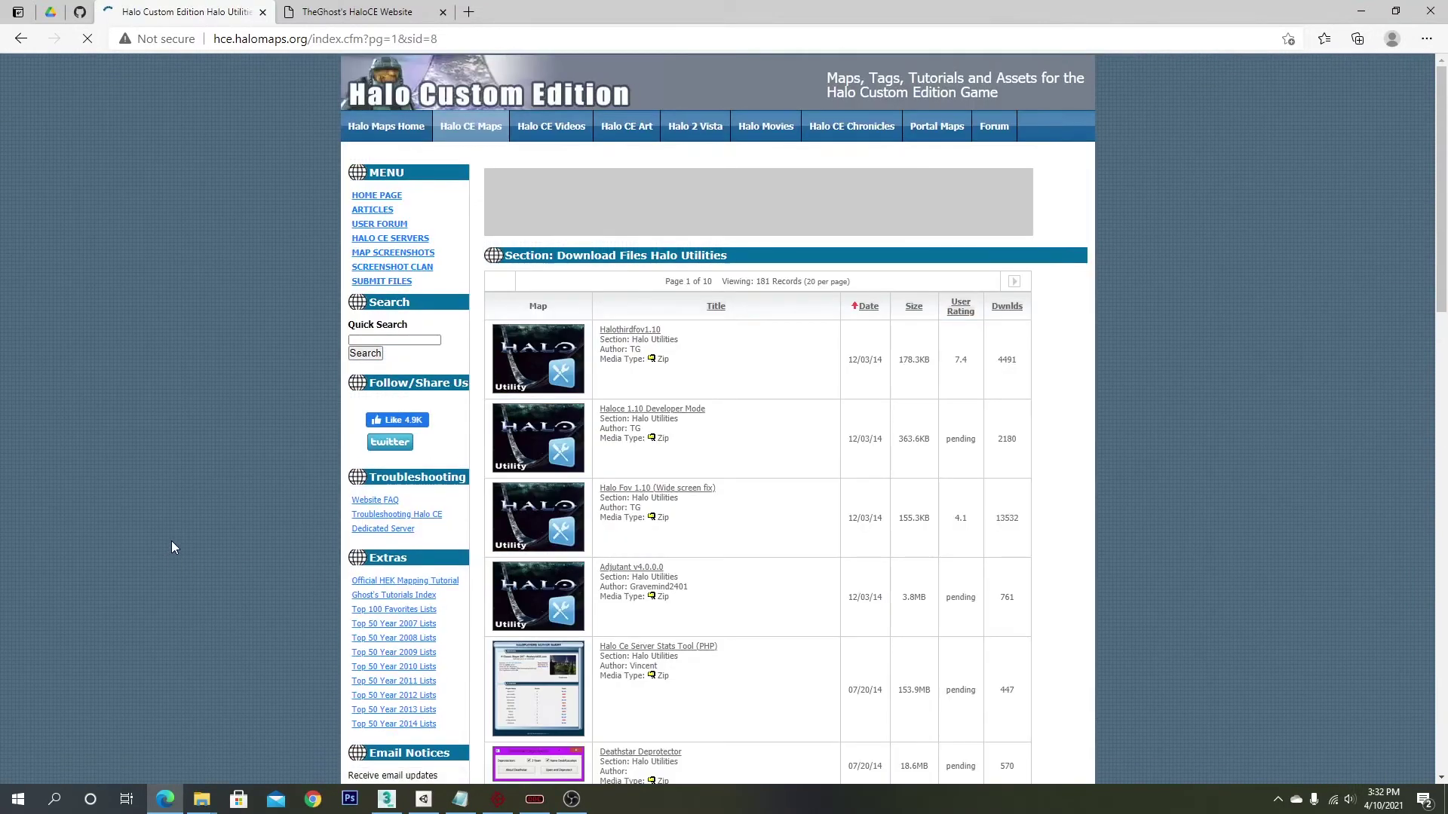
# Scroll through the Halo Utilities listing of 181 files
pyautogui.scroll(-18, 172, 547)
pyautogui.scroll(4, 172, 547)
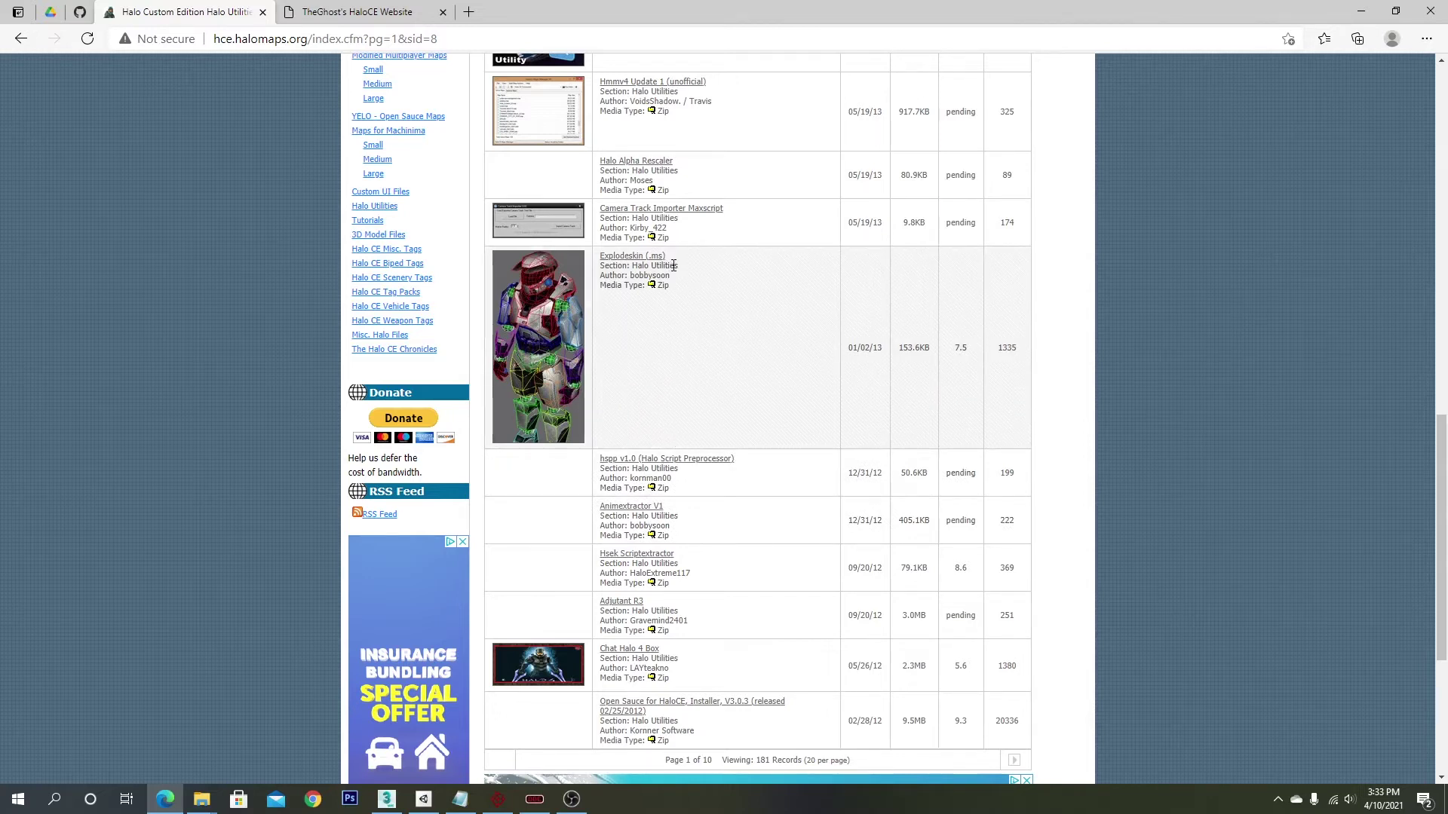
pyautogui.scroll(10, 673, 265)
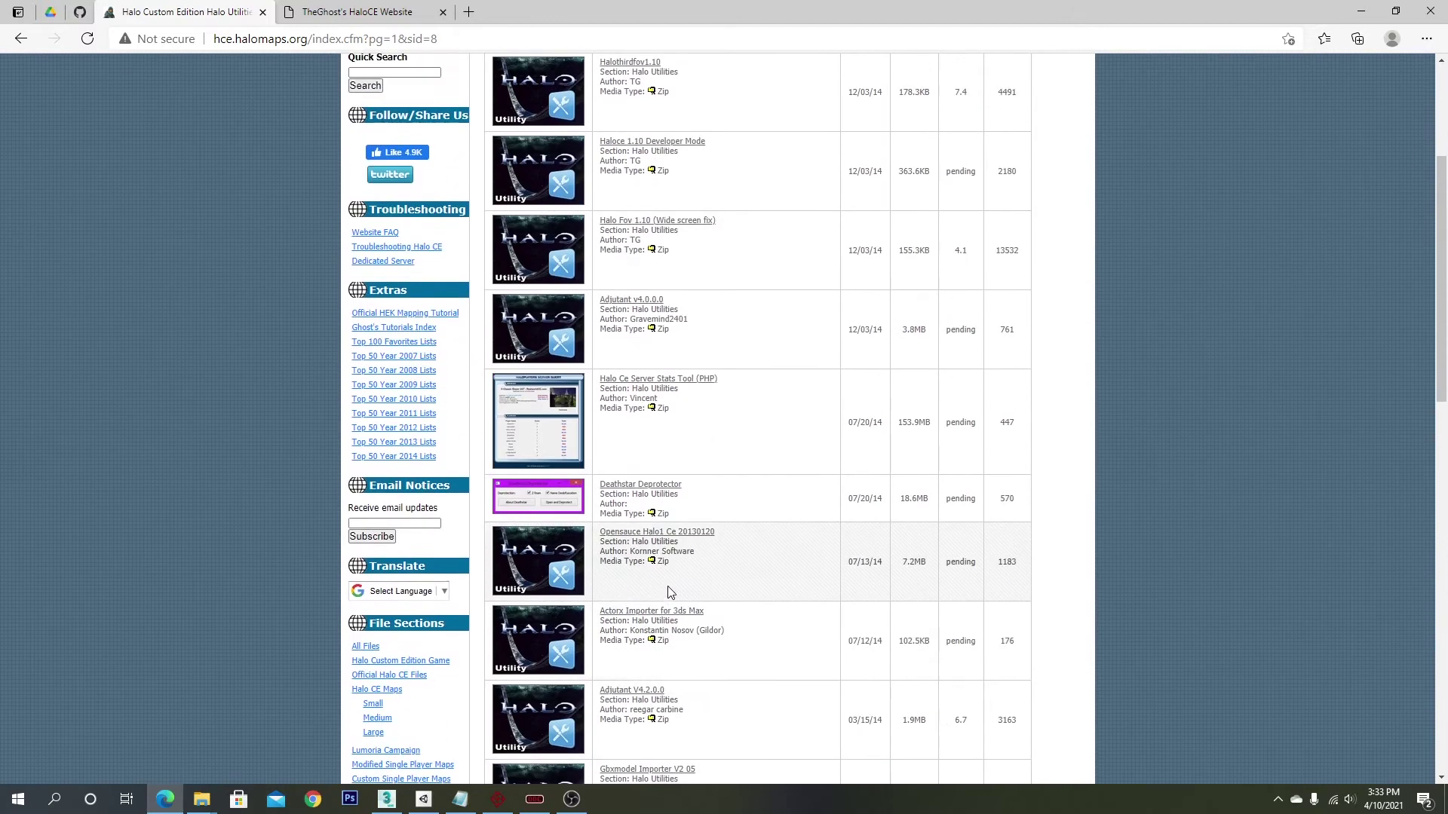
pyautogui.scroll(1, 770, 494)
pyautogui.scroll(-6, 724, 598)
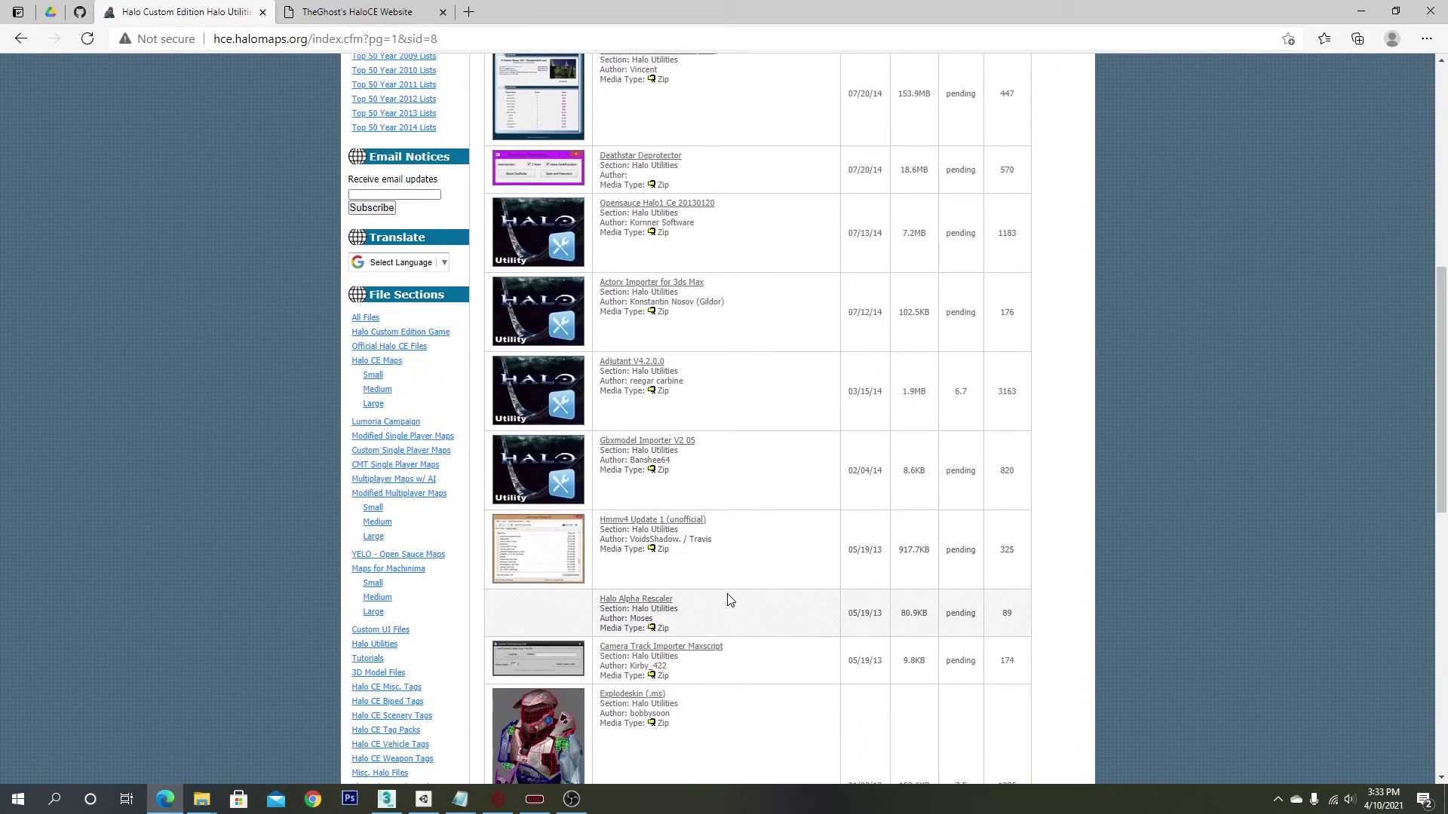
pyautogui.scroll(-3, 729, 600)
pyautogui.scroll(11, 728, 595)
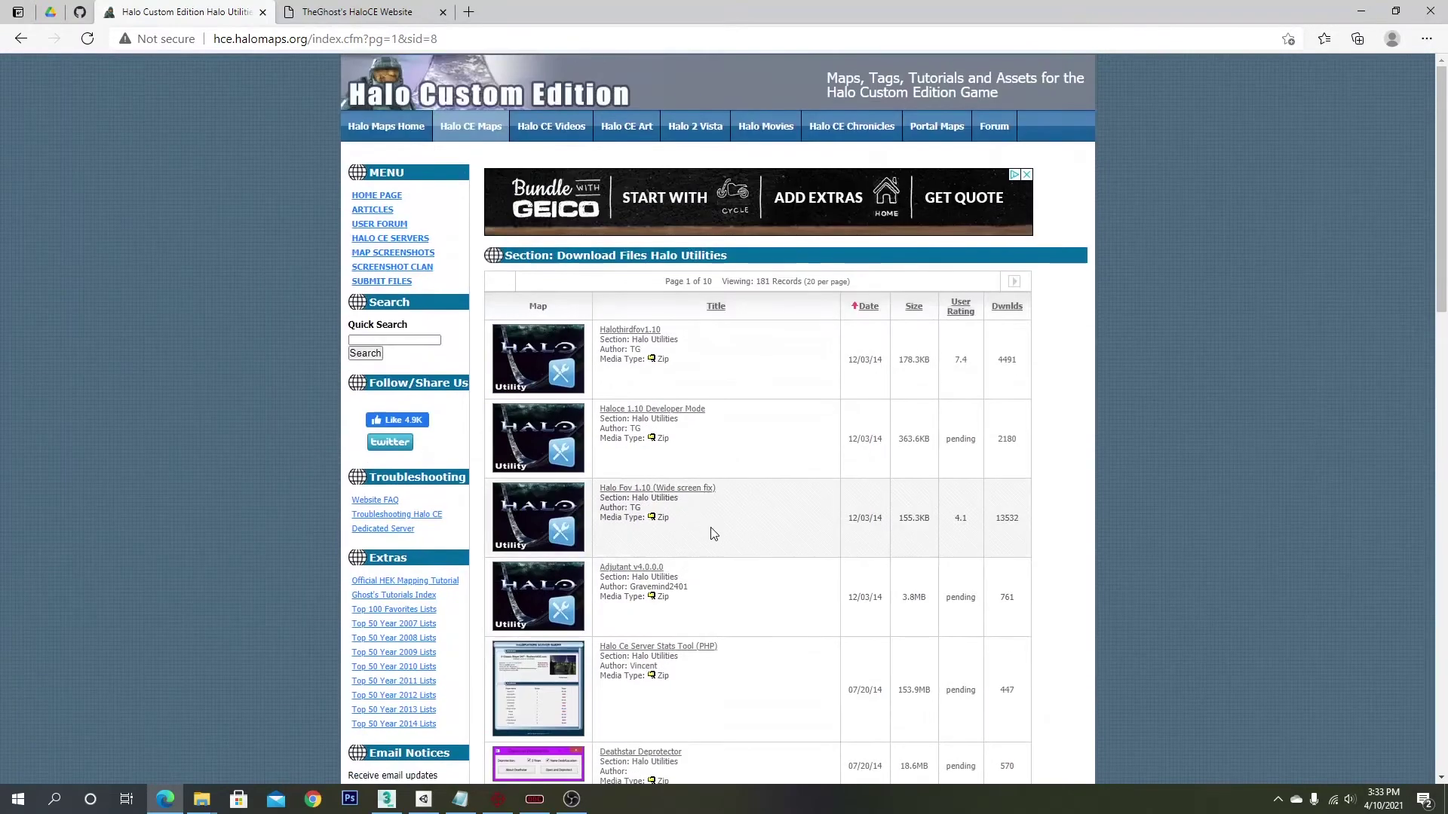
# Switch to the Halo-CE-Modder folder and select renders like 02.jpg, Hawk-Falcon-001.jpg and LOL-001.jpg
pyautogui.click(202, 799)
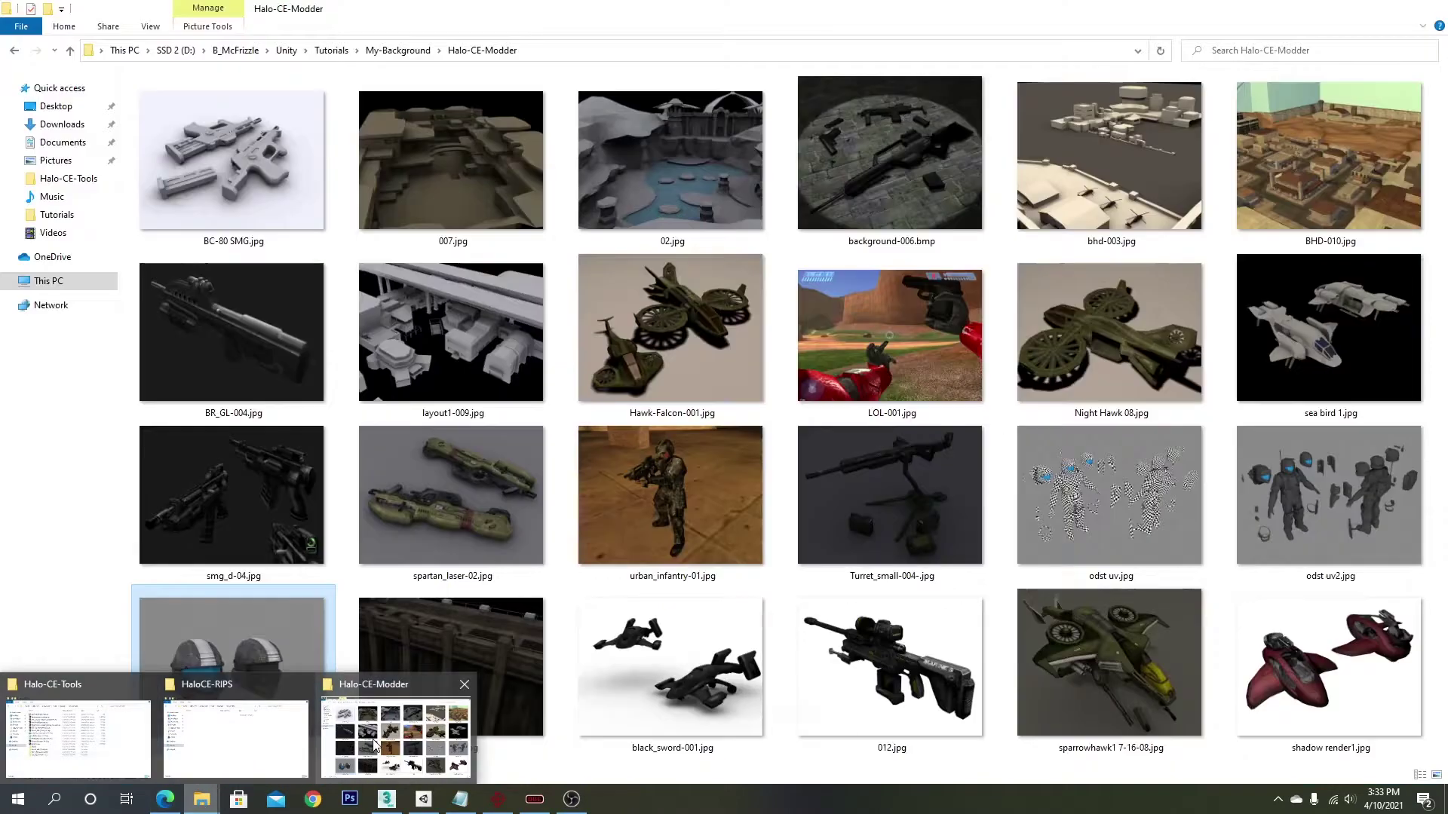
pyautogui.click(396, 736)
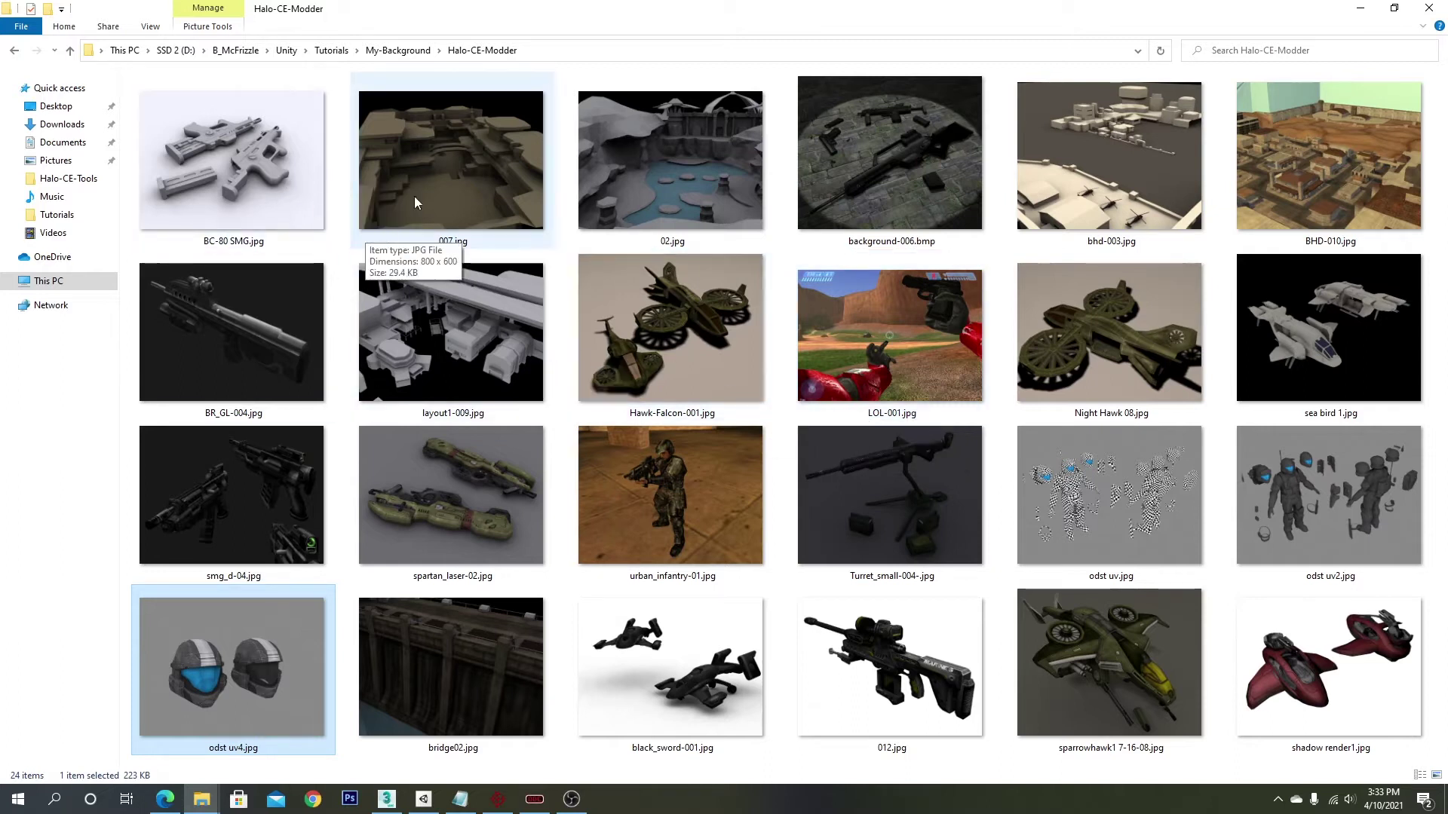
pyautogui.click(620, 166)
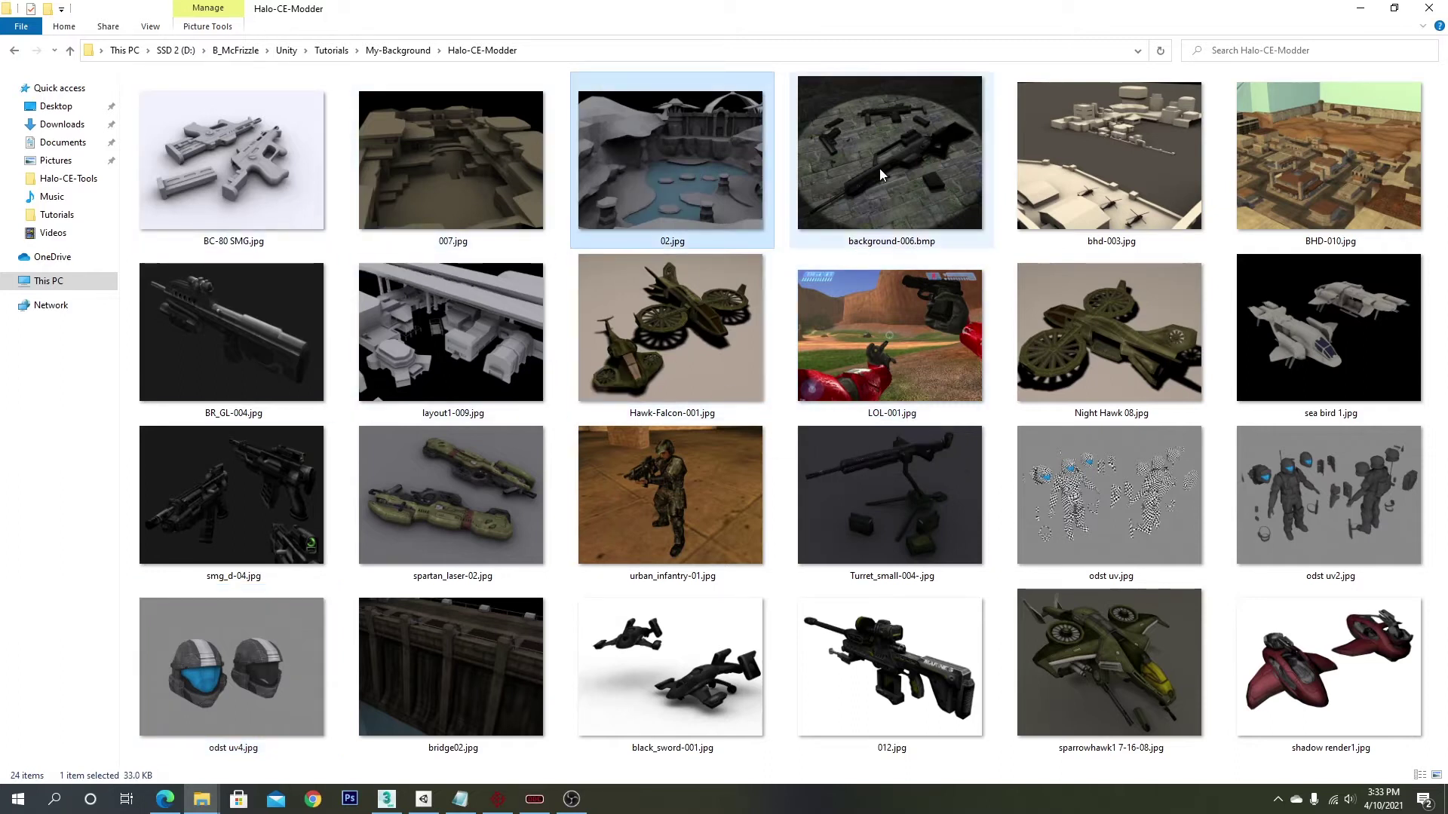
pyautogui.click(905, 172)
pyautogui.click(694, 347)
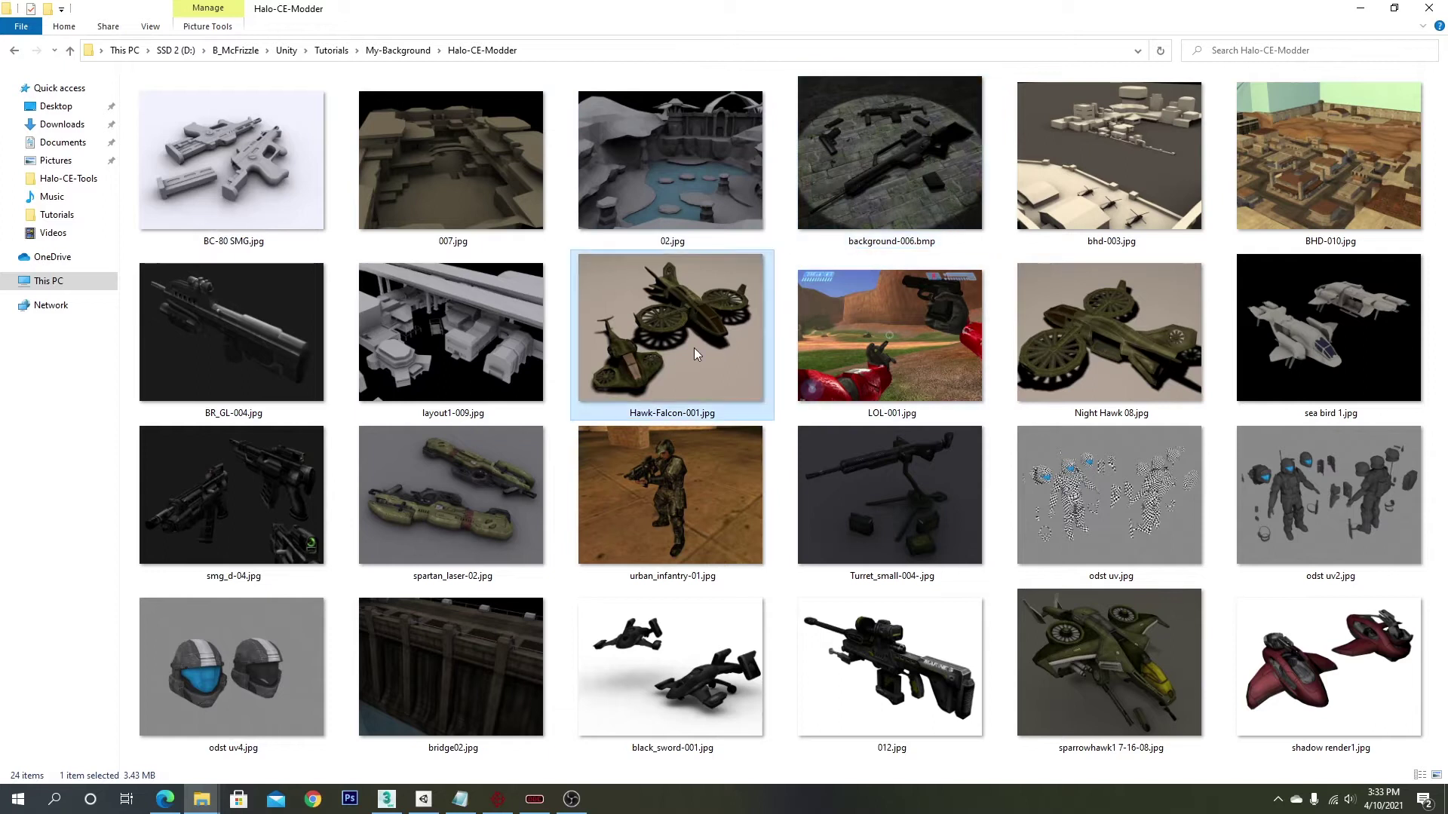
pyautogui.click(918, 364)
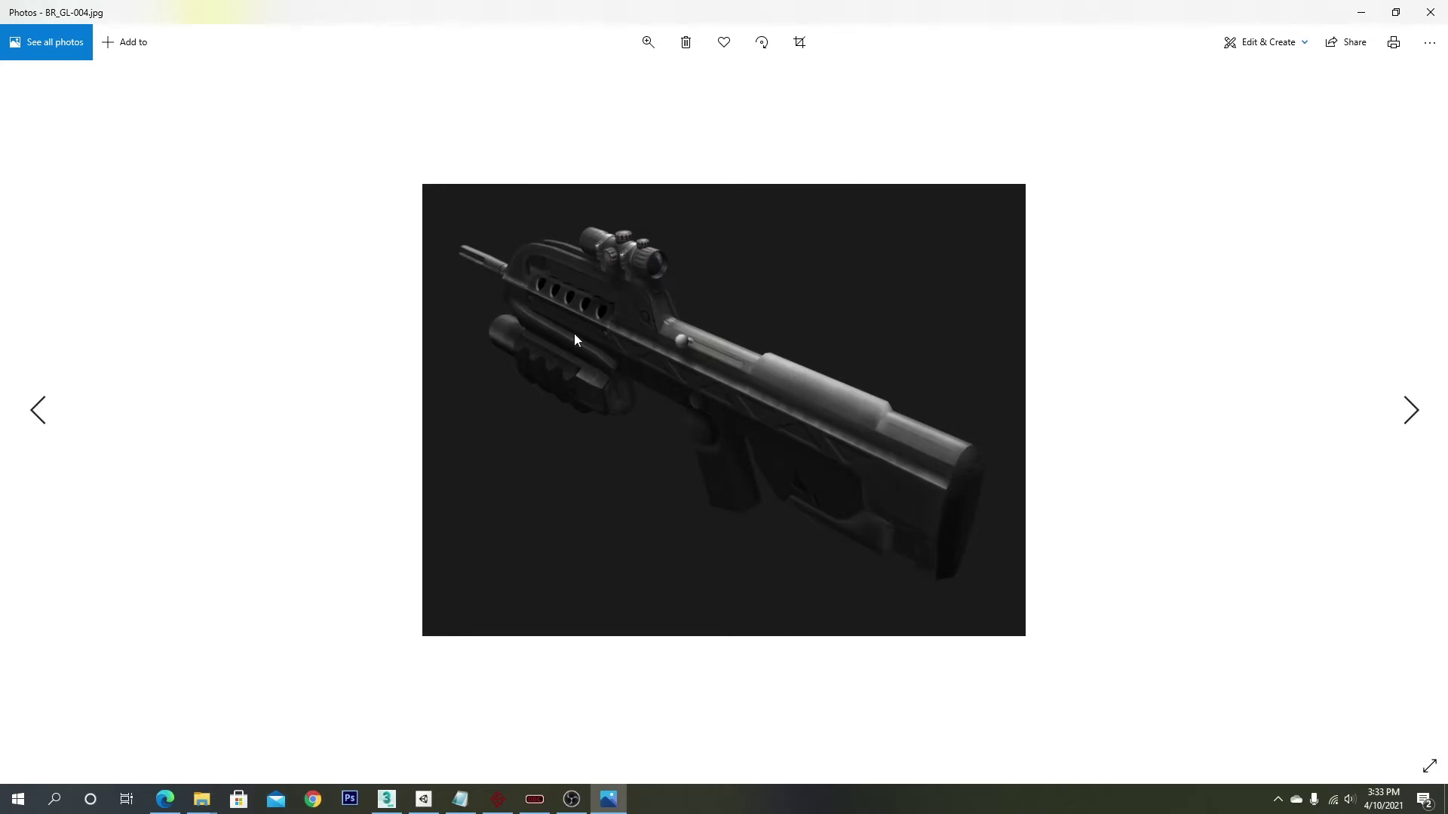
# Preview sparrowhawk1 7-16-08.jpg and shadow render1.jpg in the photo viewer
pyautogui.click(1431, 12)
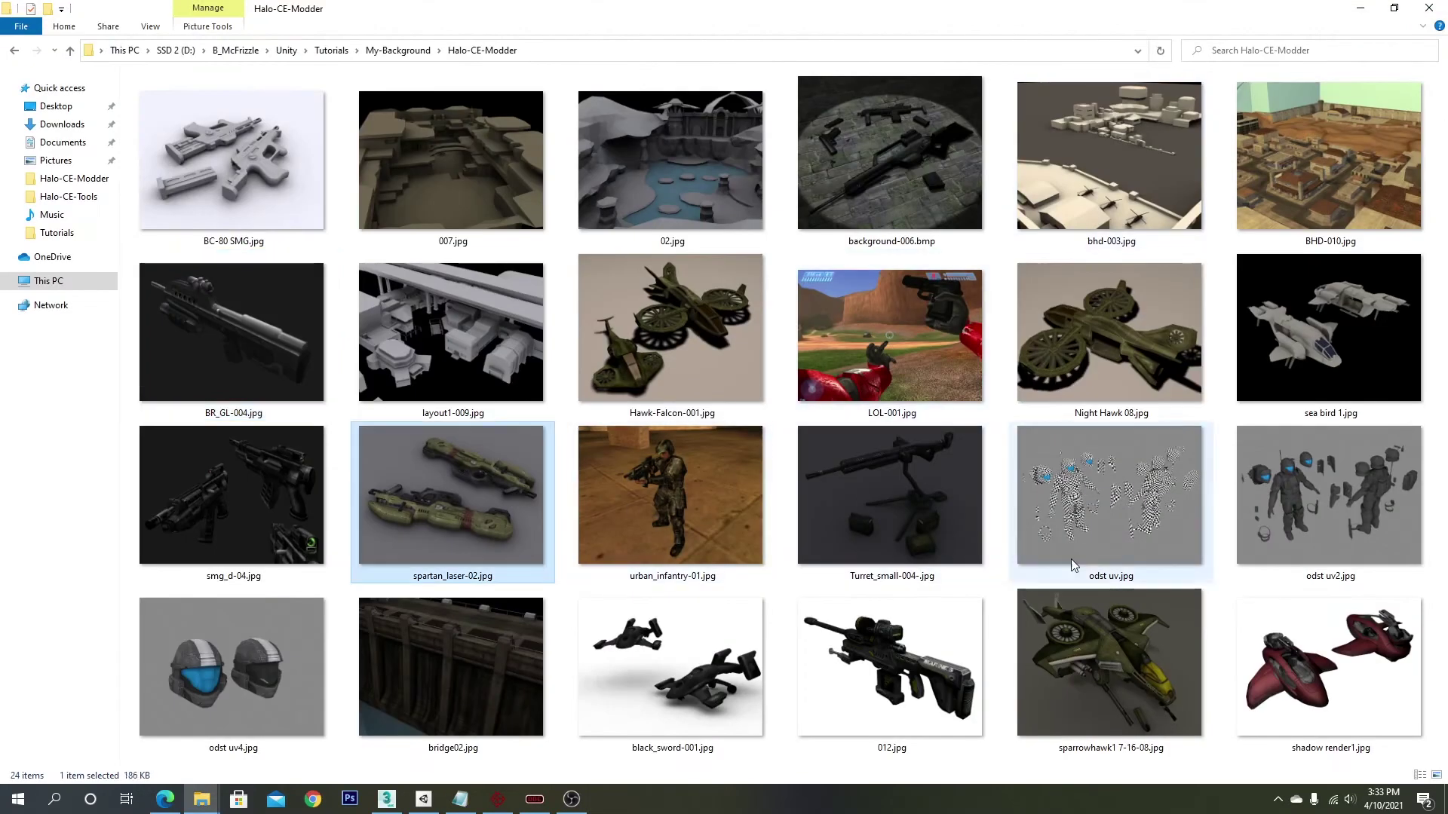
pyautogui.doubleClick(1083, 415)
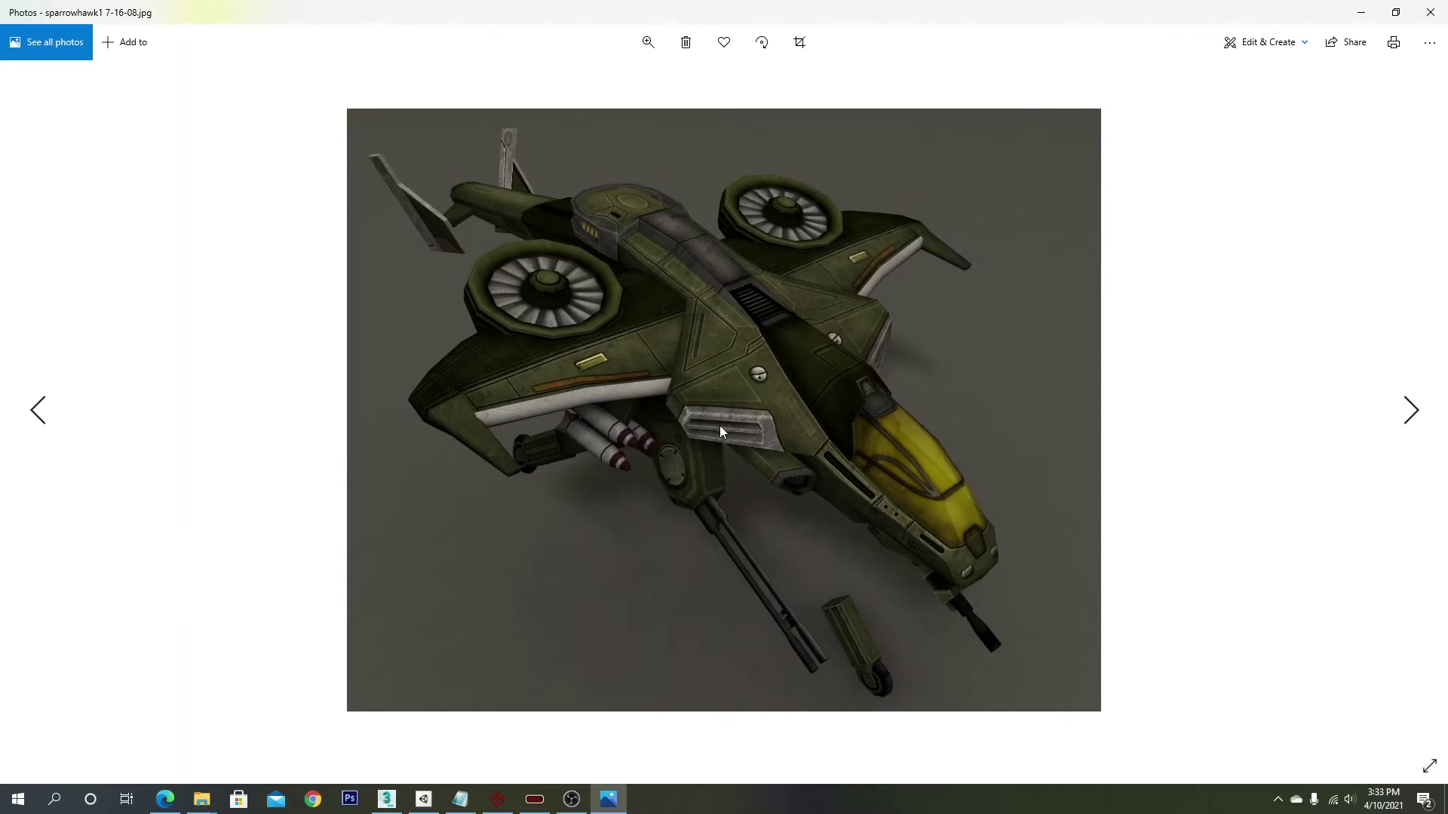
pyautogui.click(1432, 9)
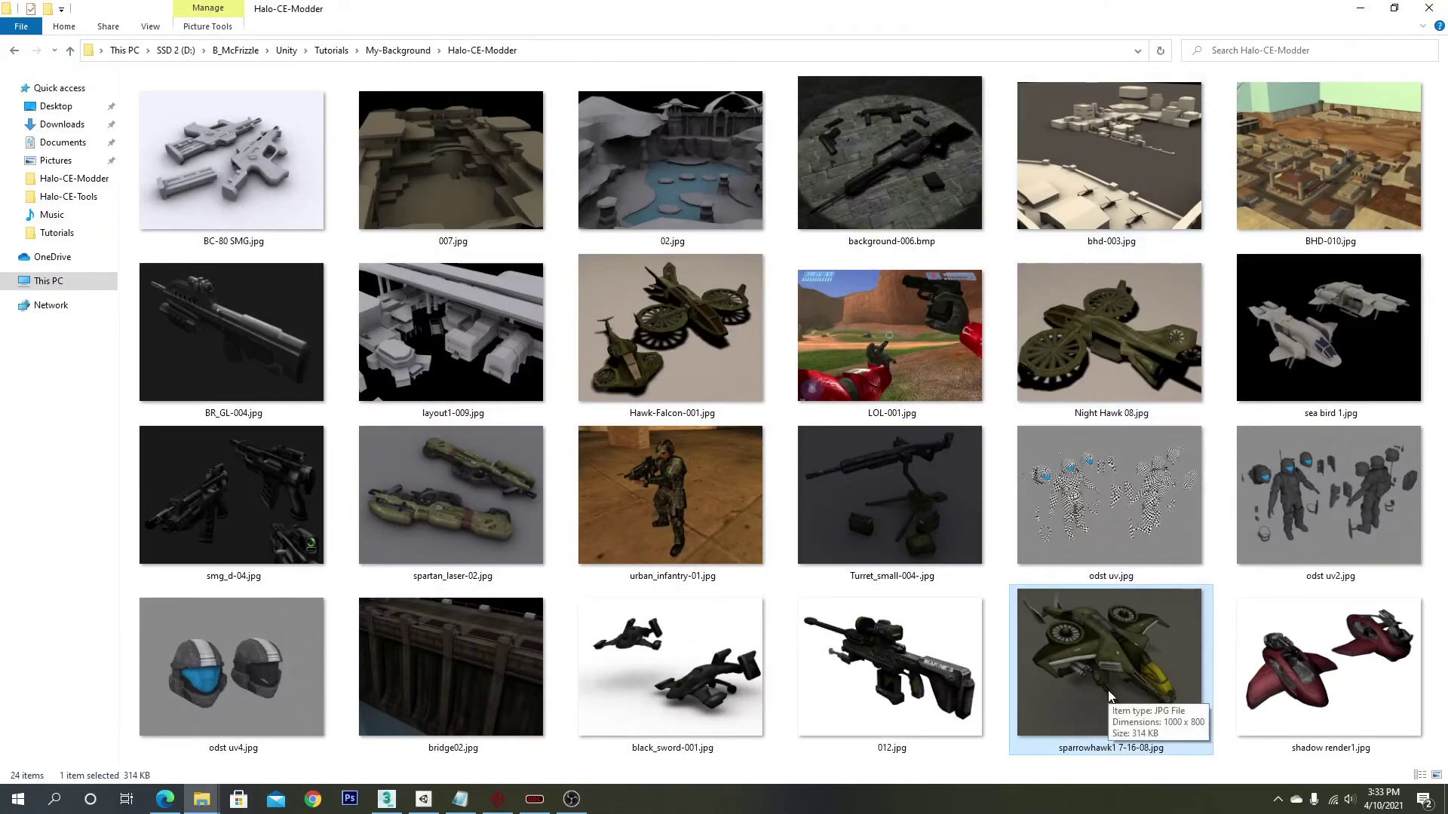
pyautogui.doubleClick(1379, 647)
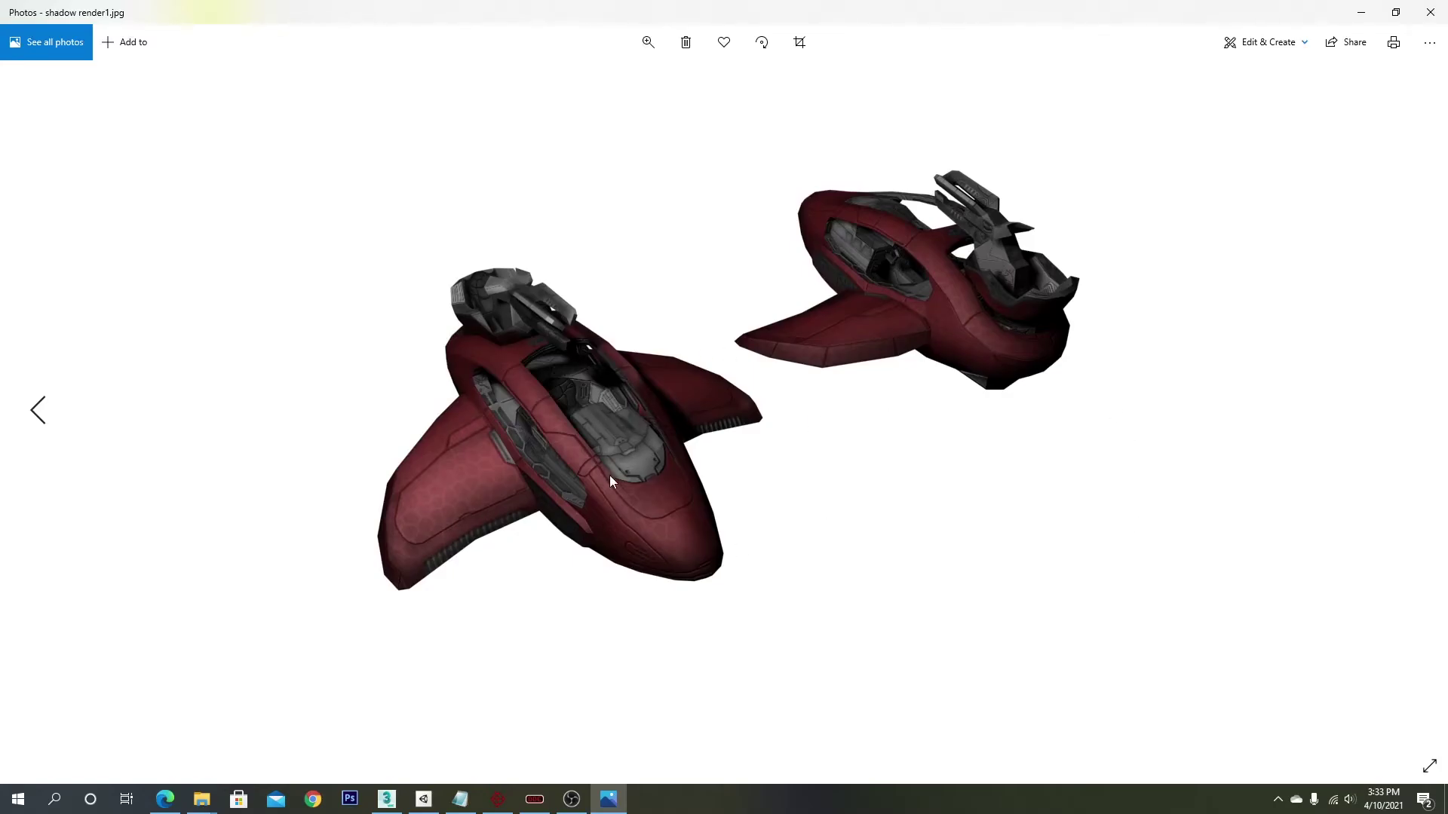
pyautogui.click(1430, 12)
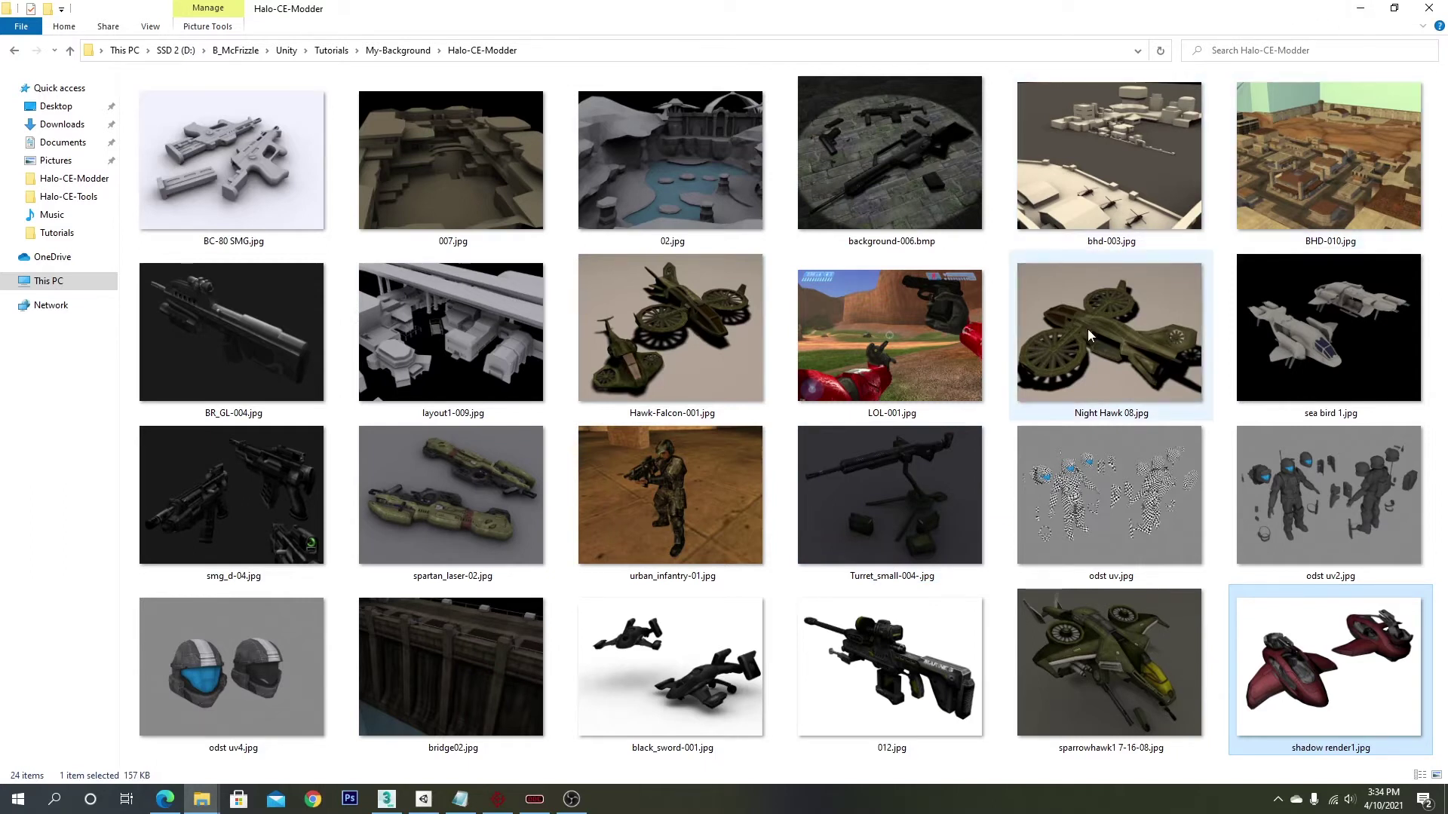
# Hide Explorer, scroll the Halo Utilities listing, then minimize the browser to reveal the notes
pyautogui.click(1359, 7)
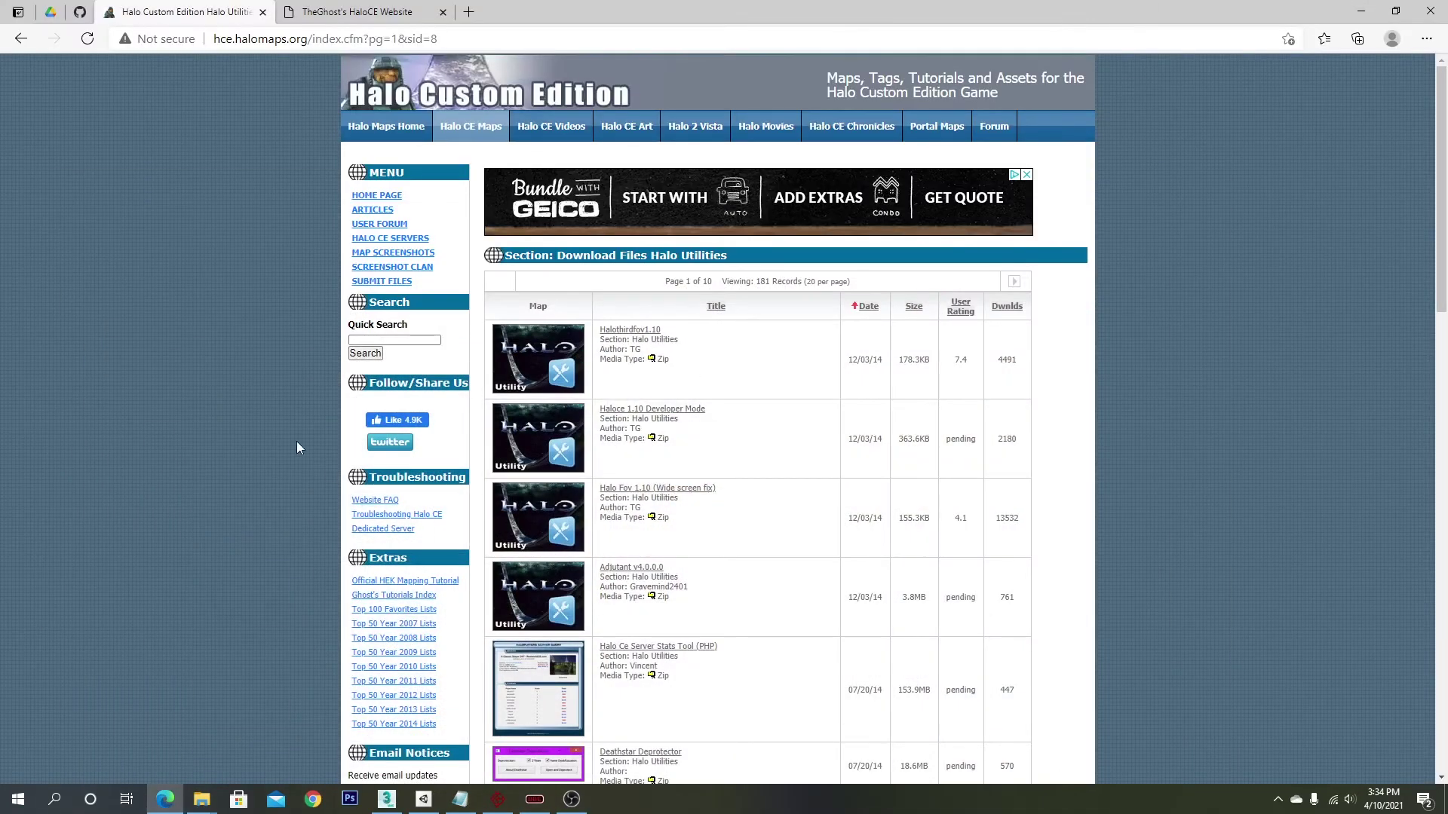
pyautogui.scroll(-6, 279, 482)
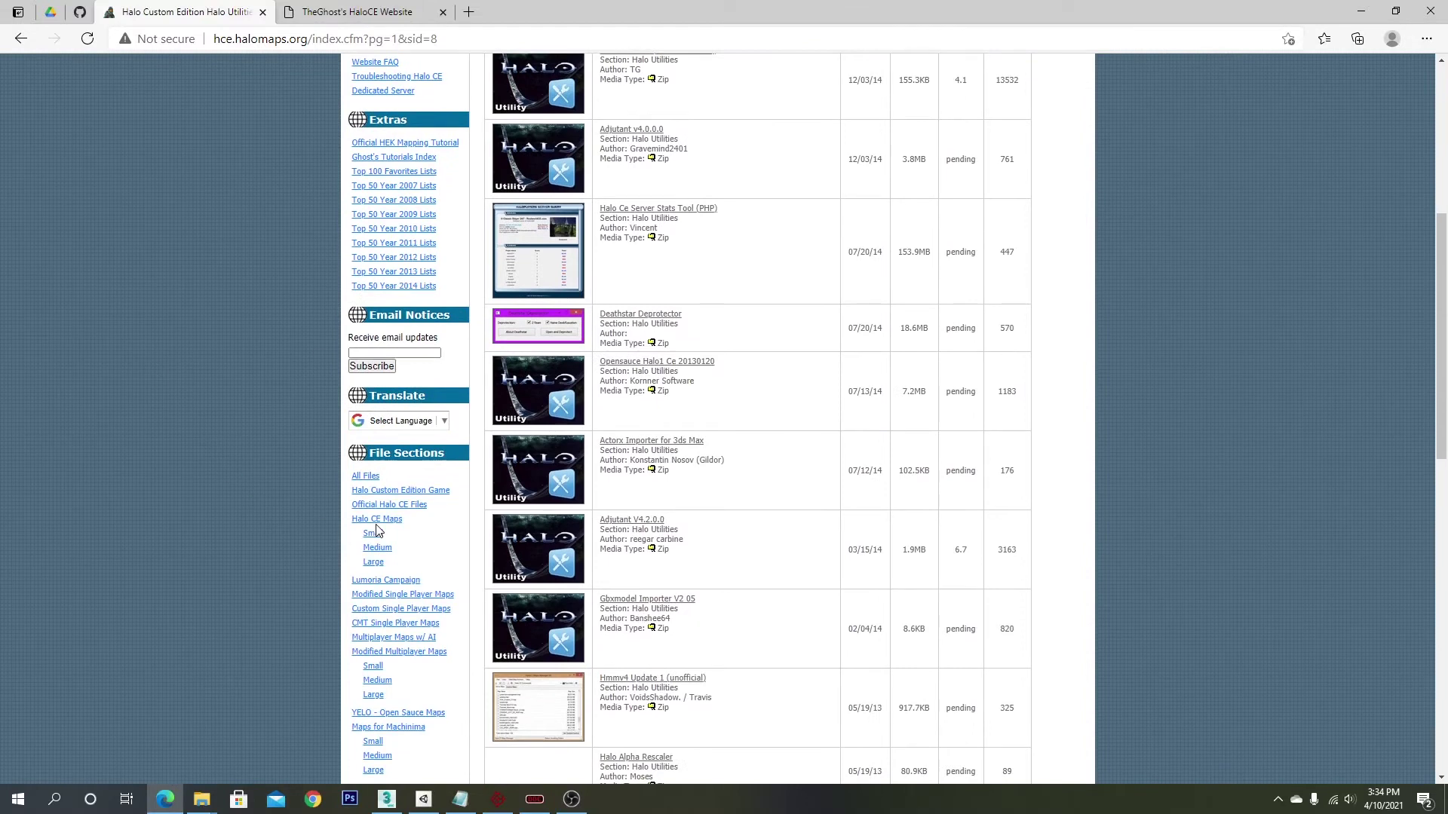
pyautogui.scroll(-6, 252, 498)
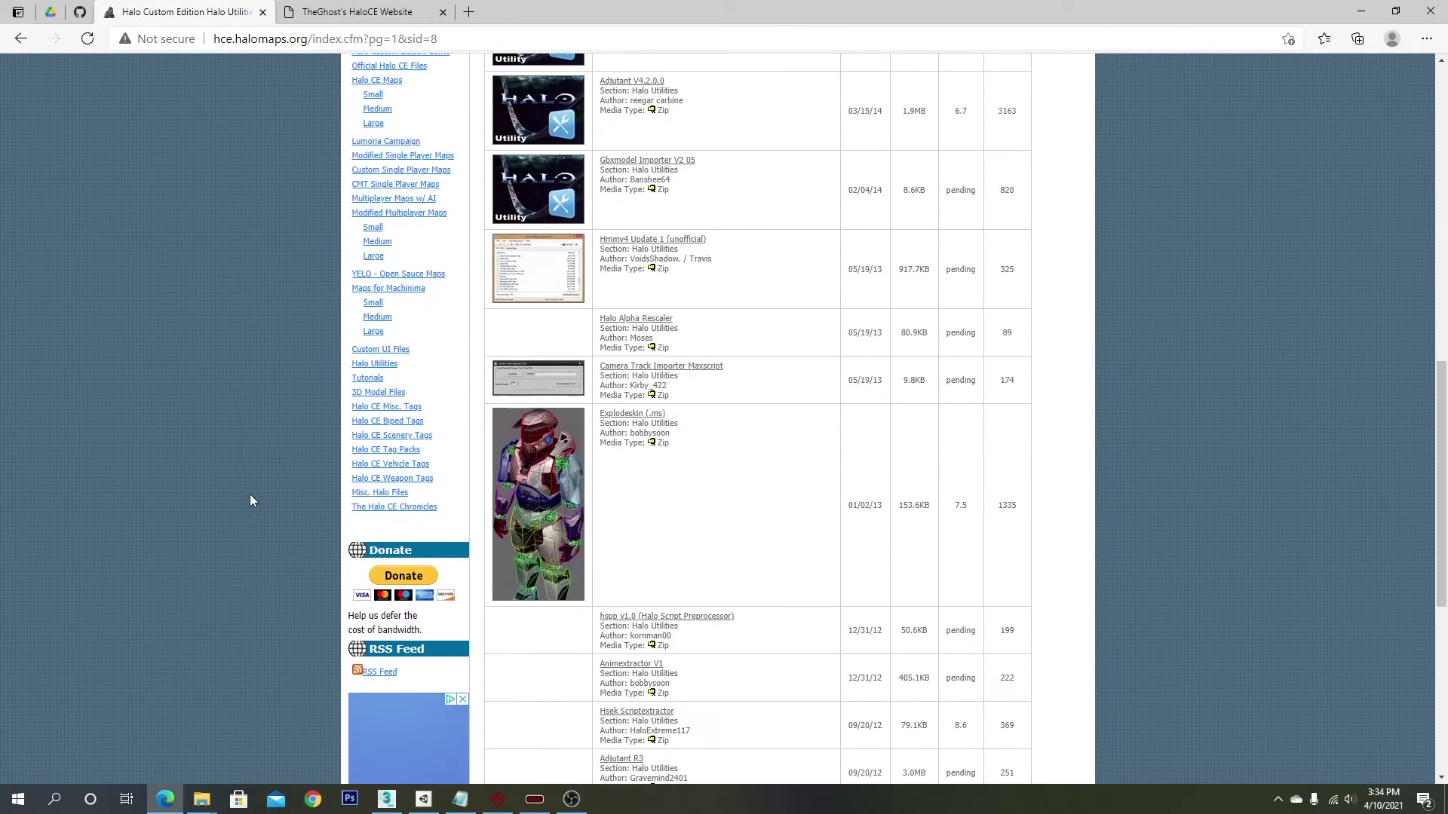
pyautogui.scroll(1, 645, 450)
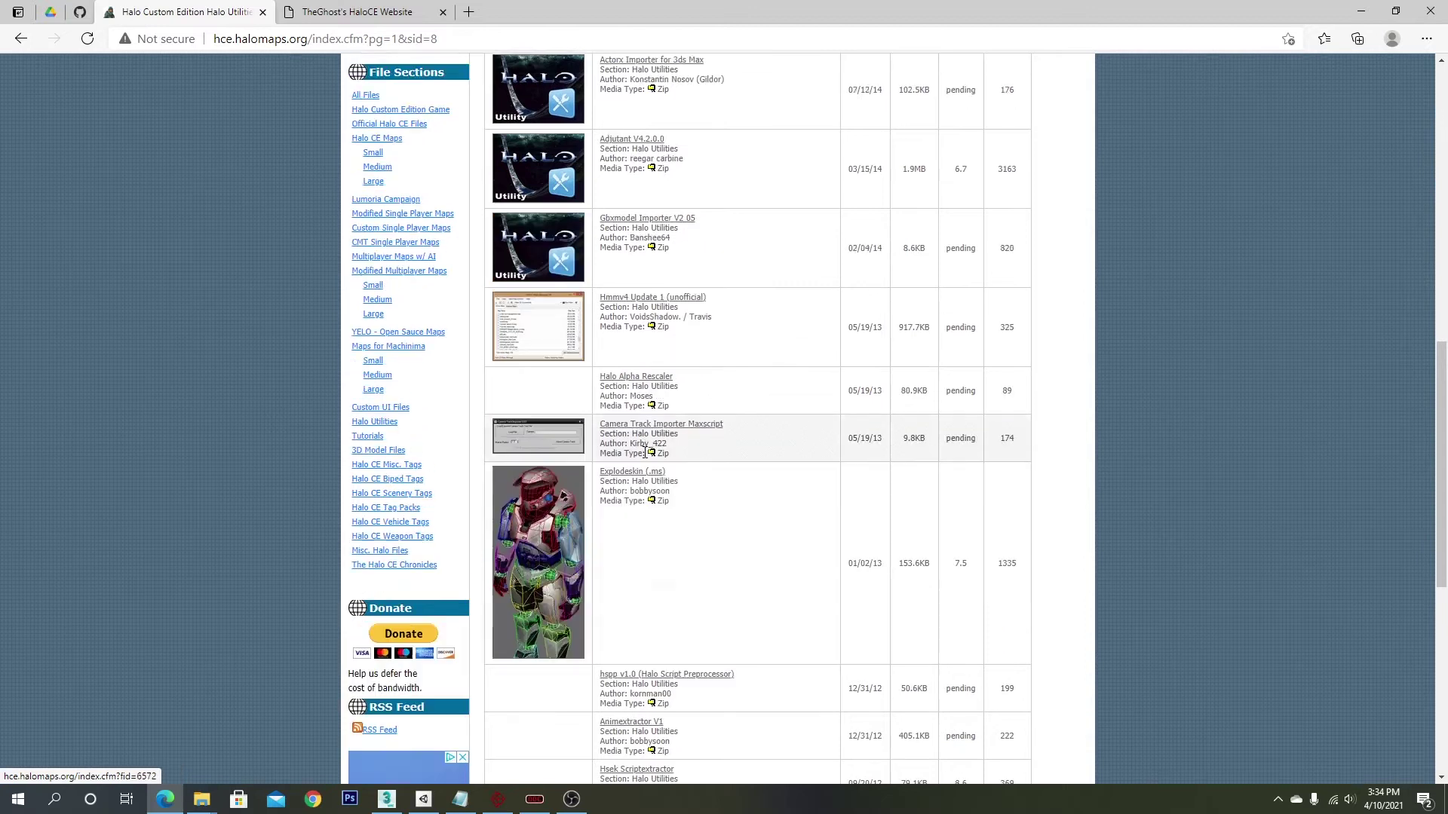
pyautogui.scroll(12, 645, 450)
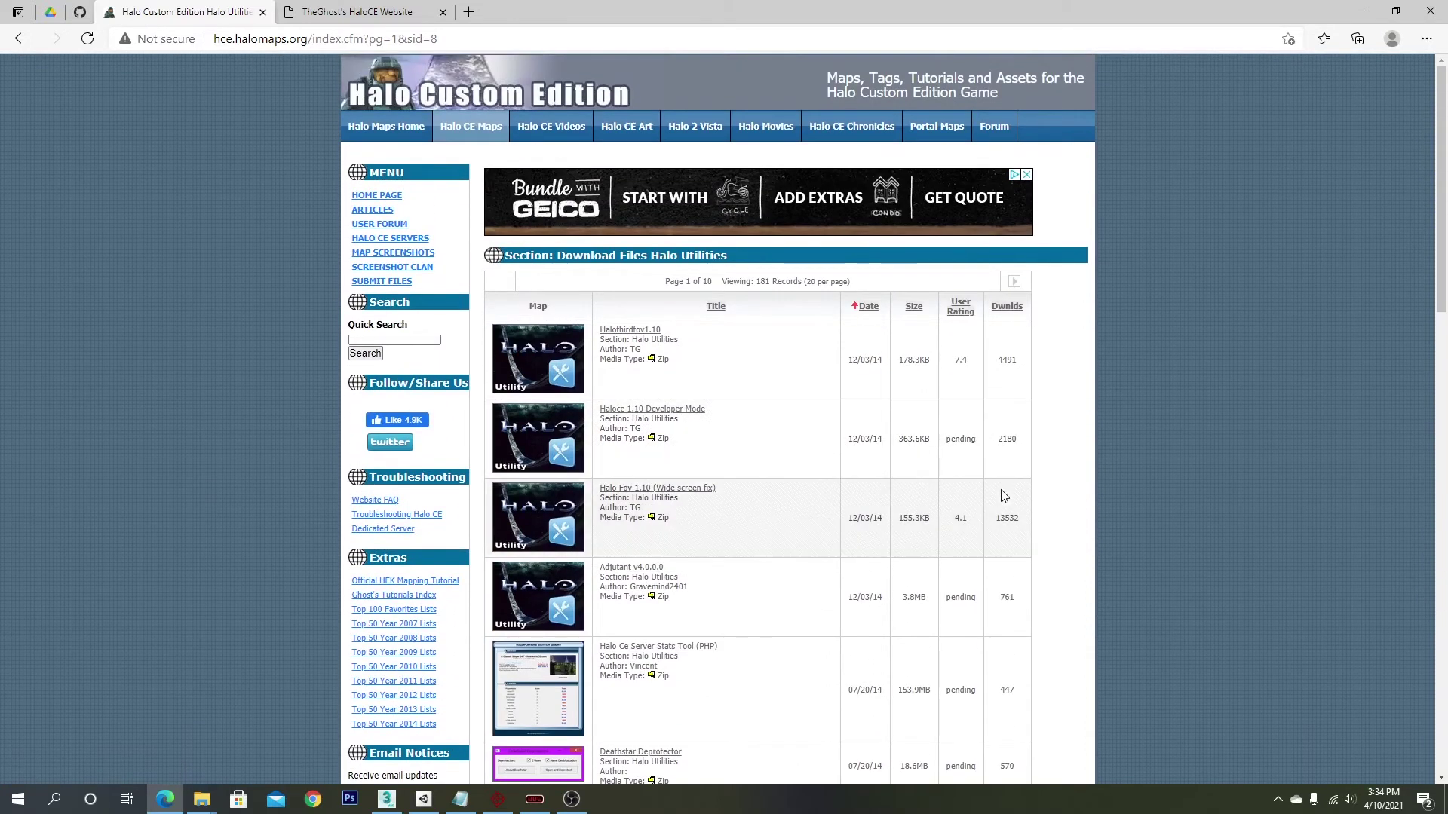
pyautogui.scroll(-3, 988, 492)
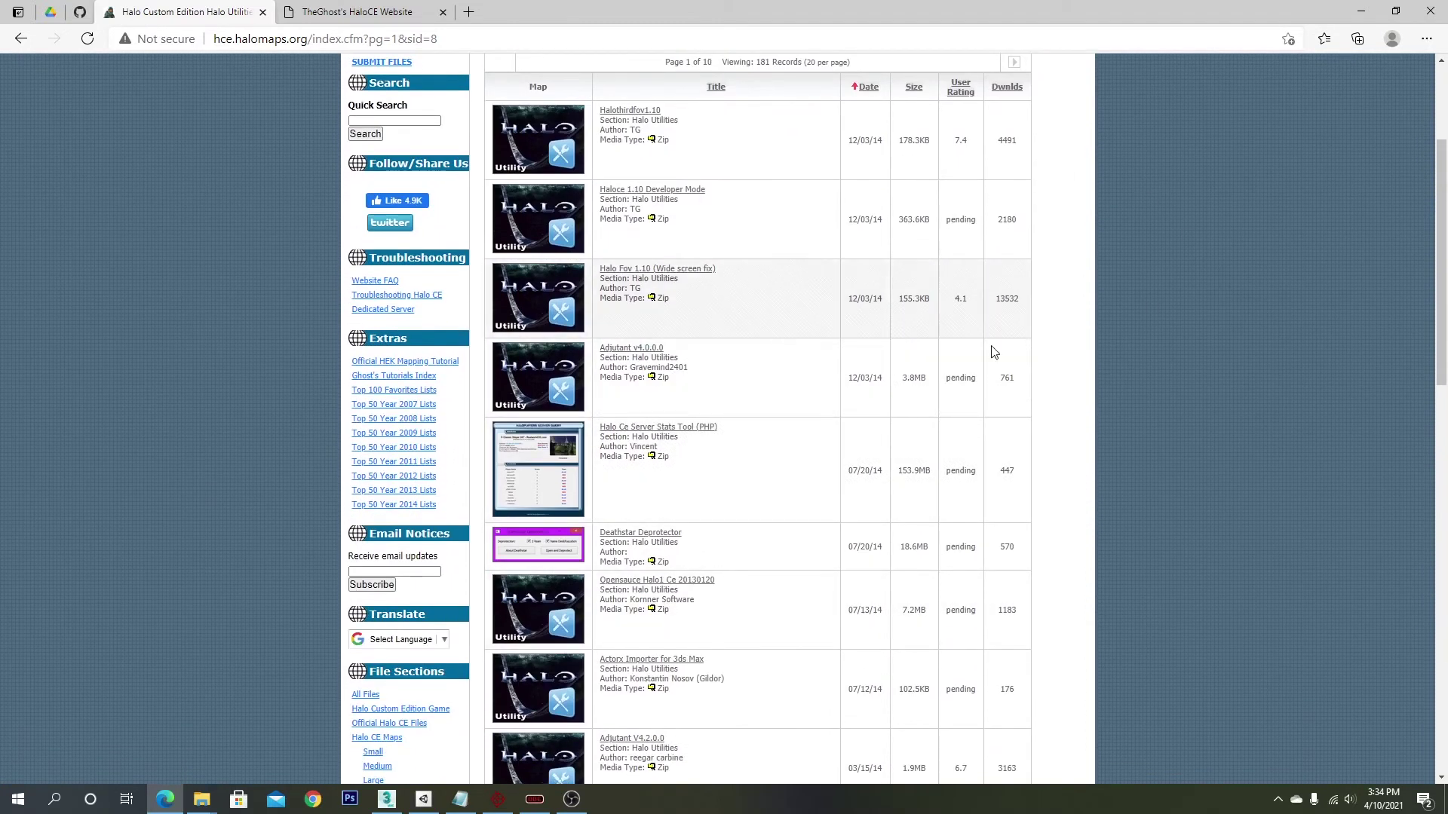
pyautogui.click(1361, 12)
# Highlight the Halo CE, HEK, HEK+ and BlueStreak lines in the notes, then switch back to Edge
pyautogui.click(772, 185)
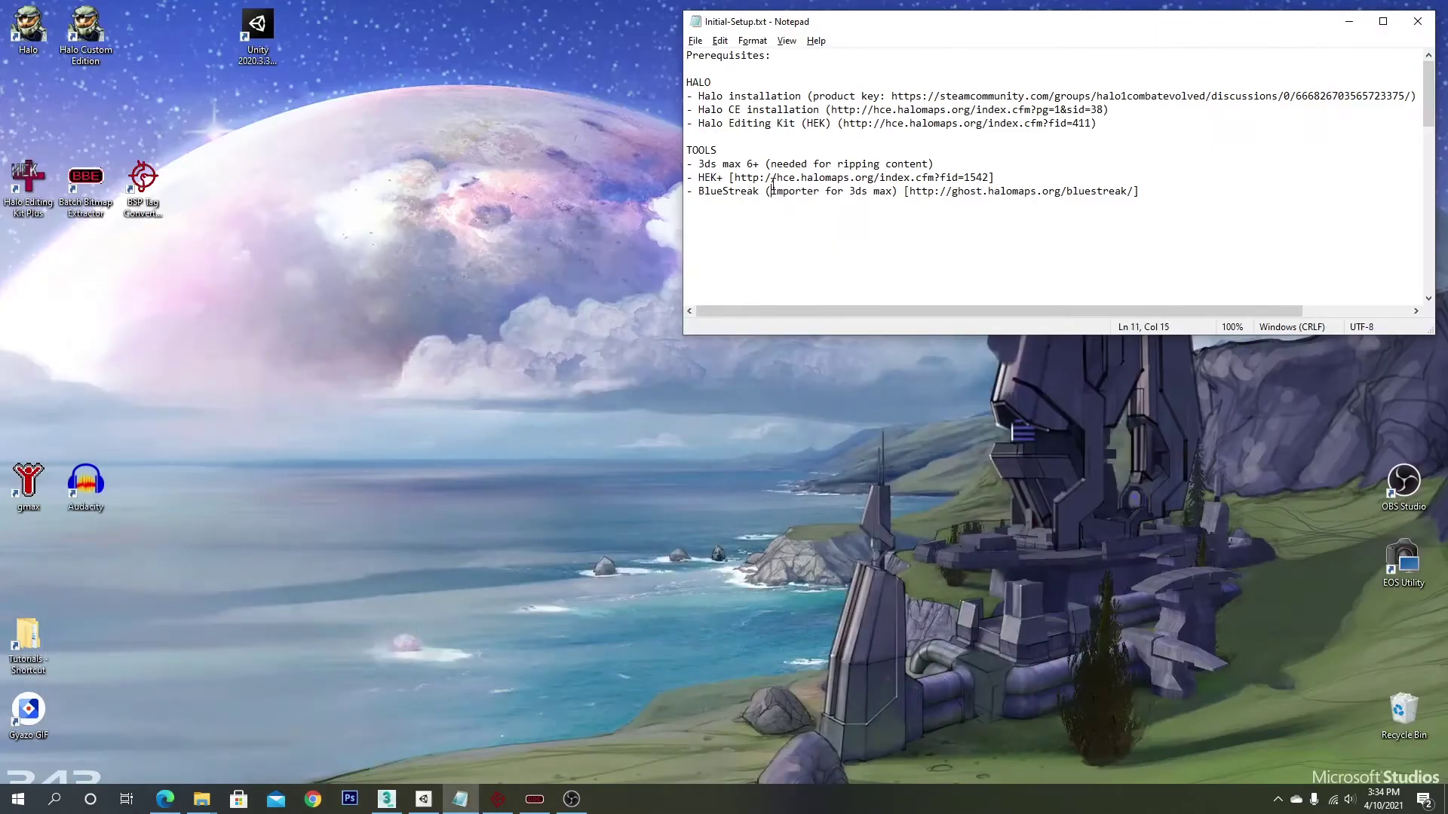
pyautogui.moveTo(1123, 106); pyautogui.dragTo(687, 110)
pyautogui.click(910, 111)
pyautogui.doubleClick(920, 110)
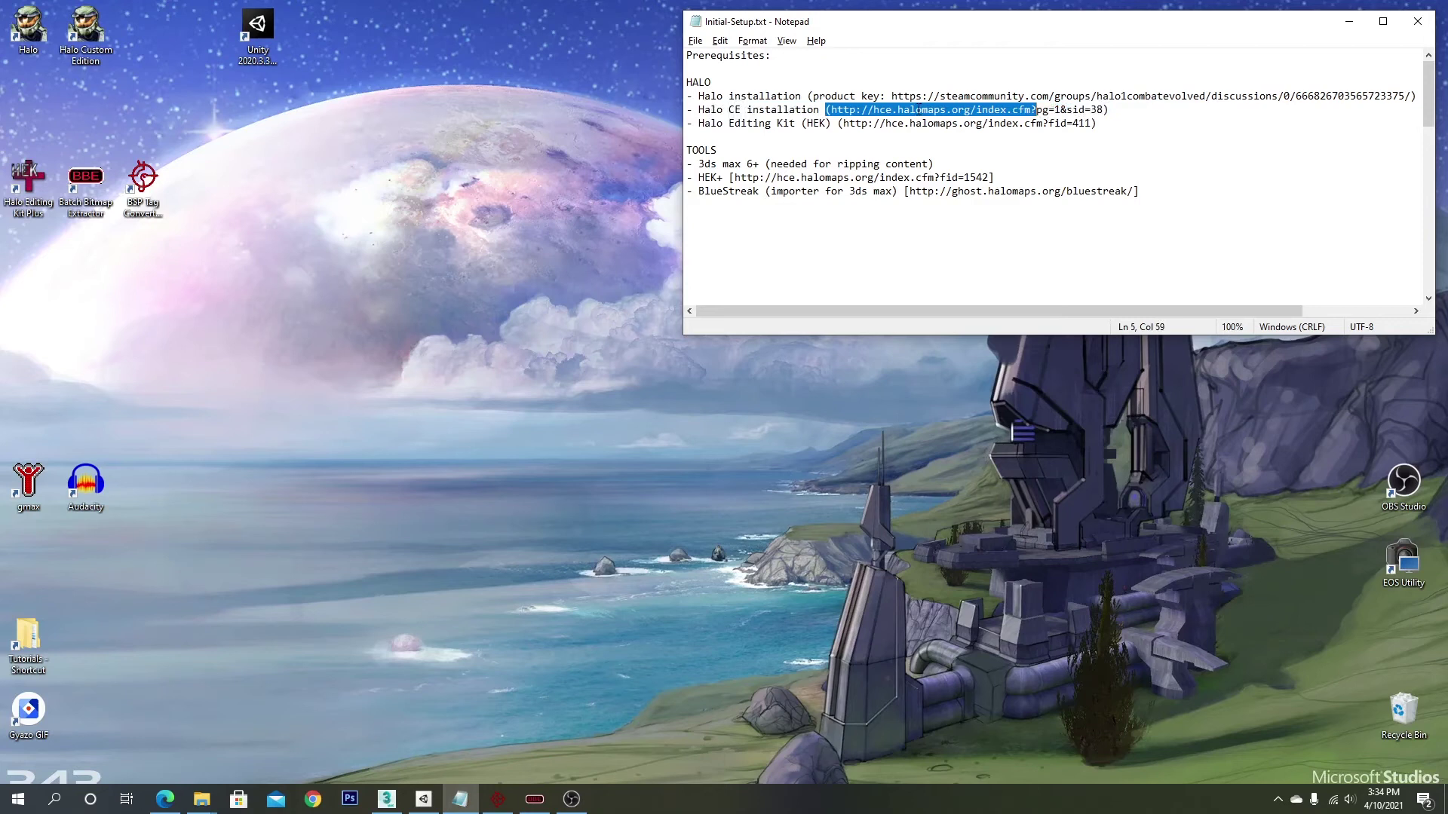
pyautogui.moveTo(698, 123); pyautogui.dragTo(838, 123)
pyautogui.click(702, 191)
pyautogui.moveTo(699, 177); pyautogui.dragTo(1005, 177)
pyautogui.hotkey('shift', 'Up')
pyautogui.click(768, 203)
pyautogui.moveTo(698, 191); pyautogui.dragTo(1058, 210)
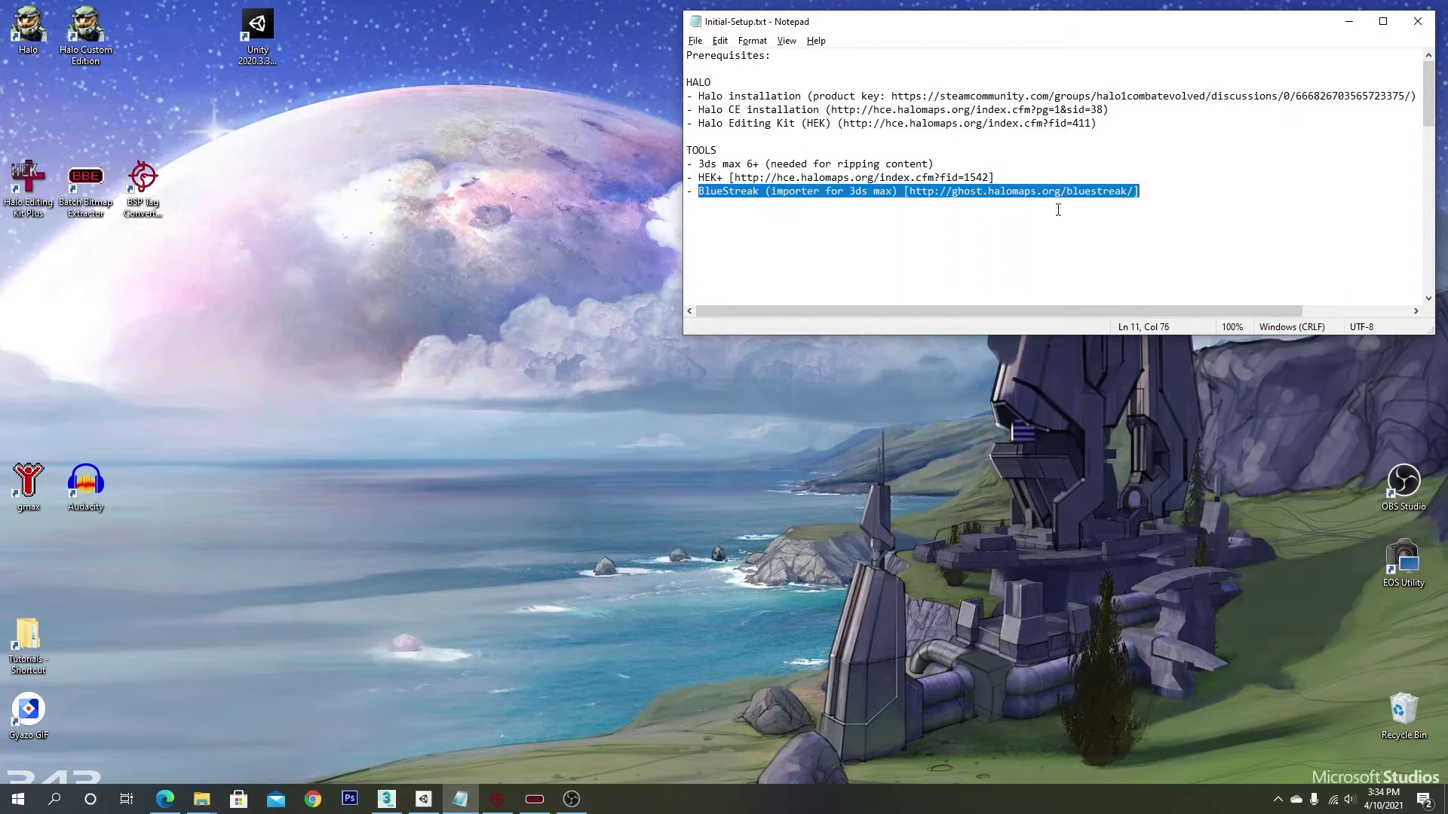
pyautogui.hotkey('alt', 'Tab')
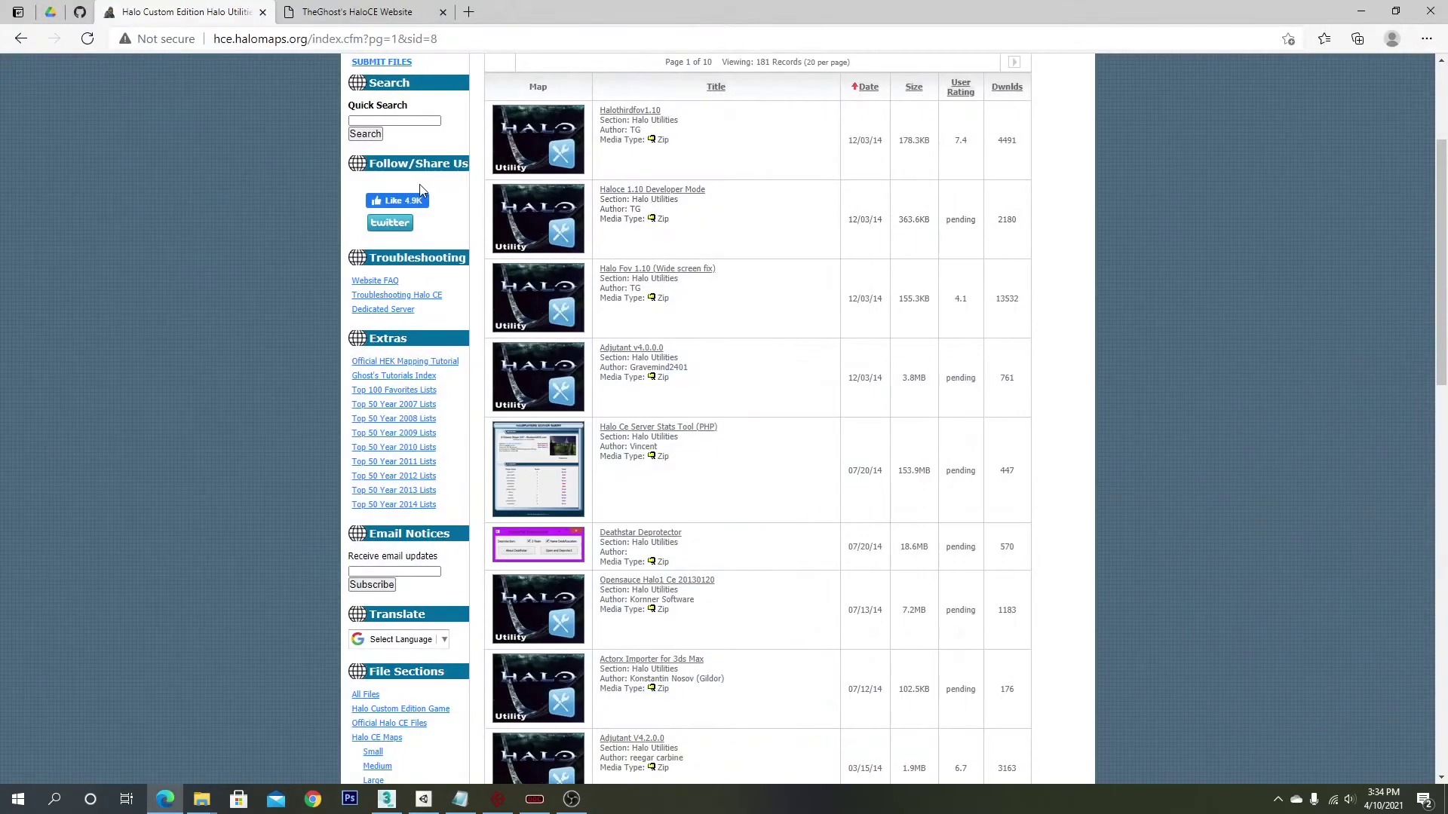
# Open the GBXModel Importer v2 page from Project BlueStreak, scroll through it, and go back
pyautogui.click(331, 6)
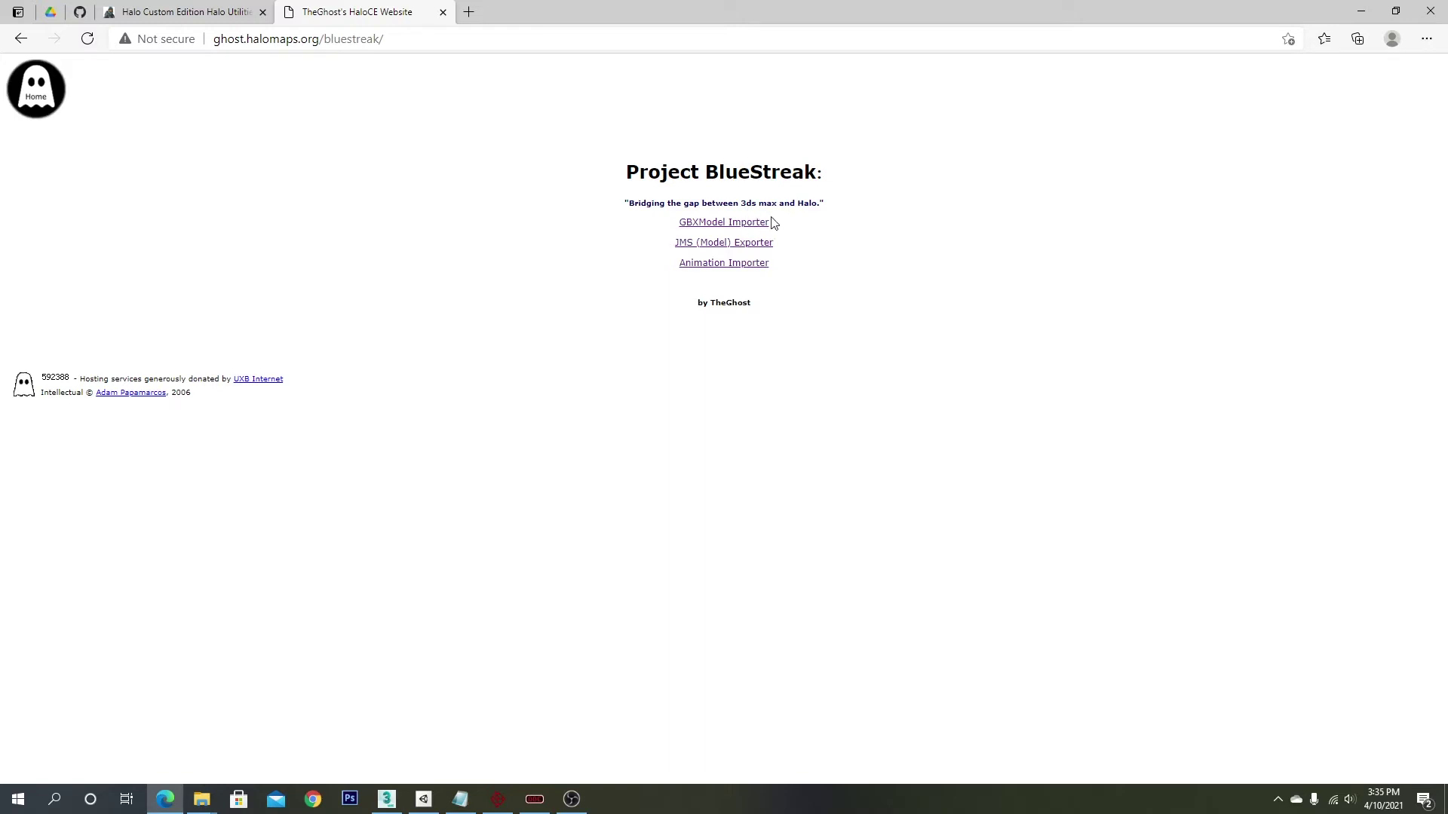
pyautogui.click(704, 224)
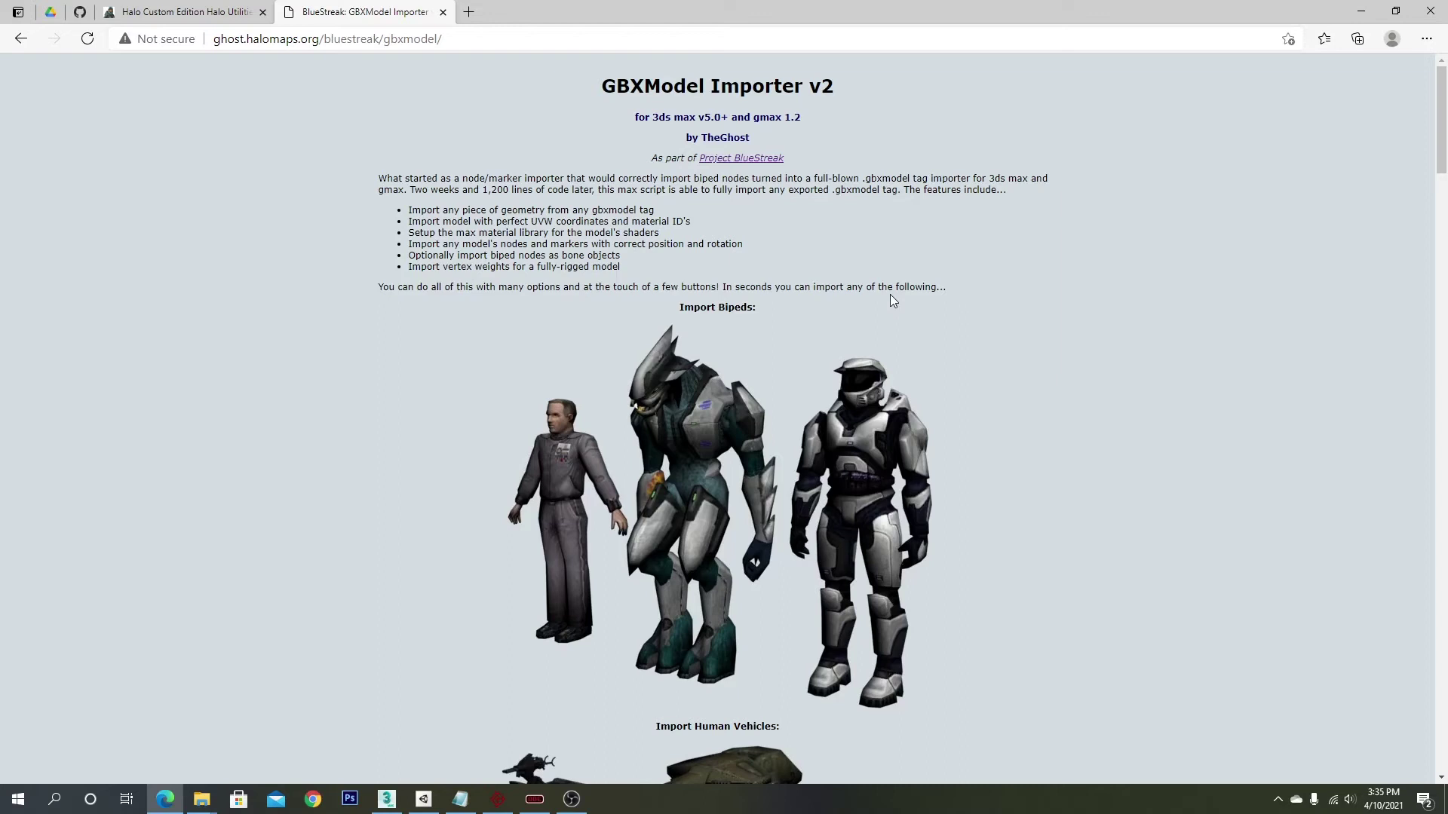
pyautogui.scroll(-5, 728, 368)
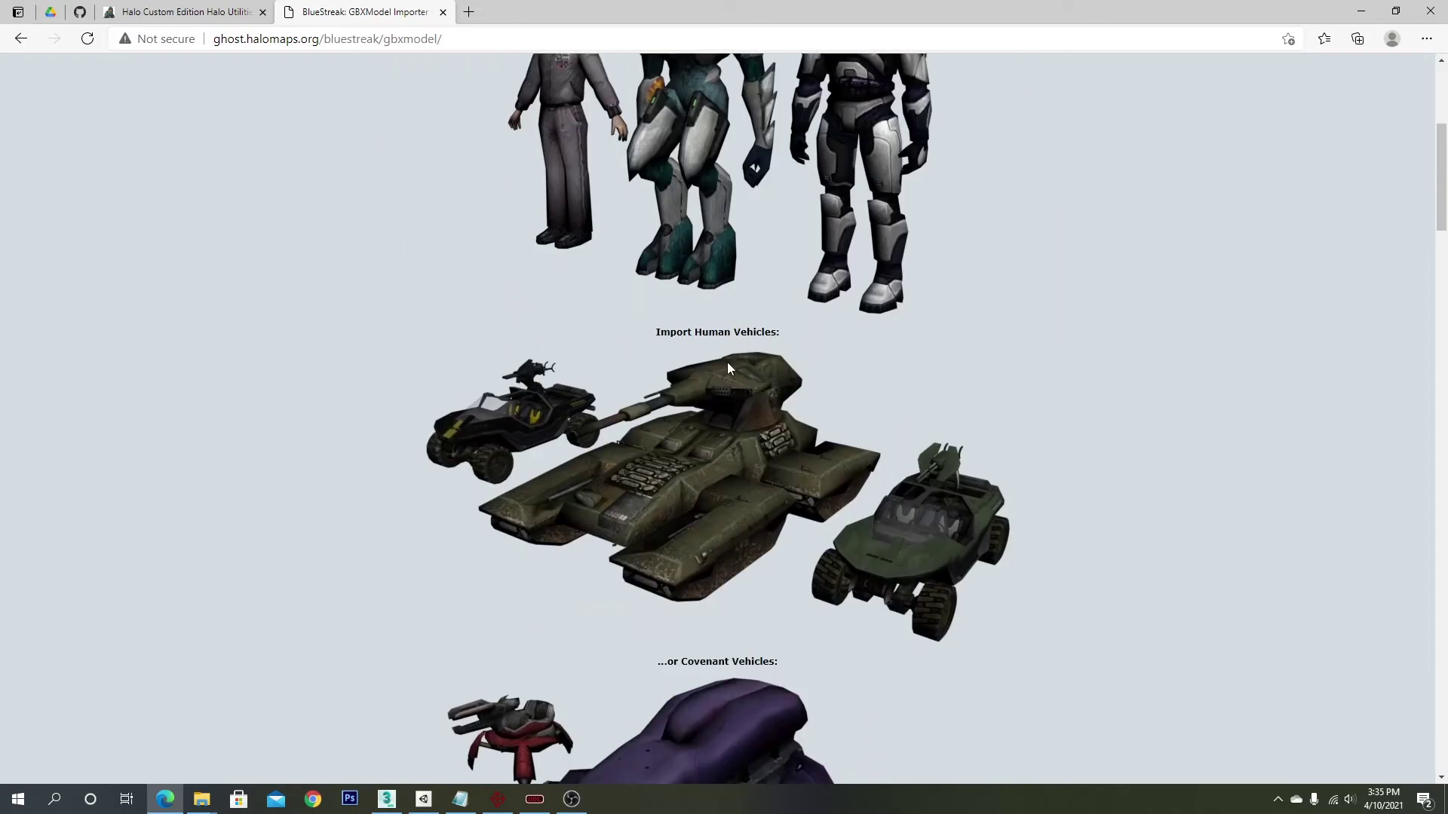
pyautogui.scroll(-11, 728, 368)
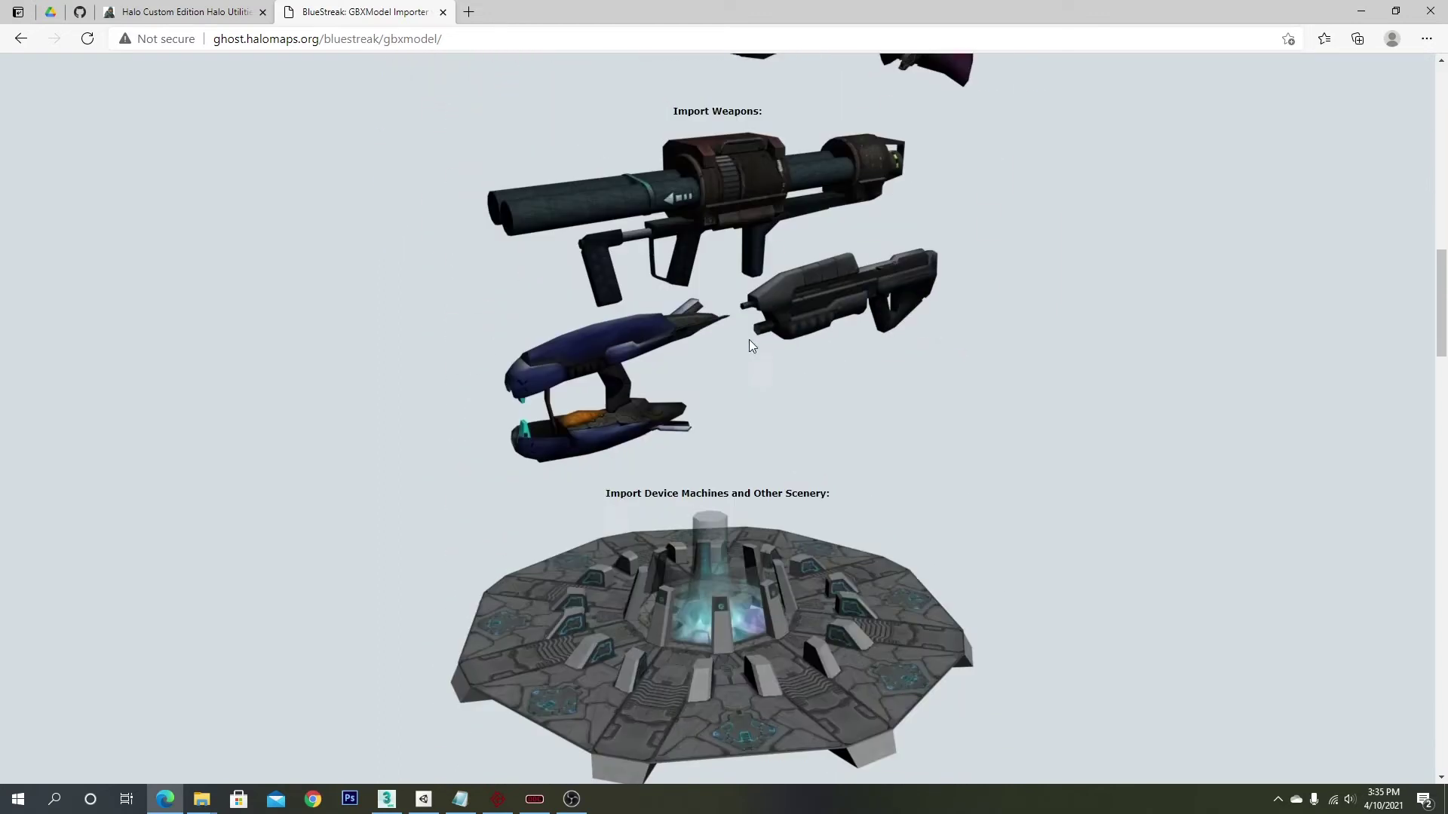
pyautogui.scroll(-14, 750, 344)
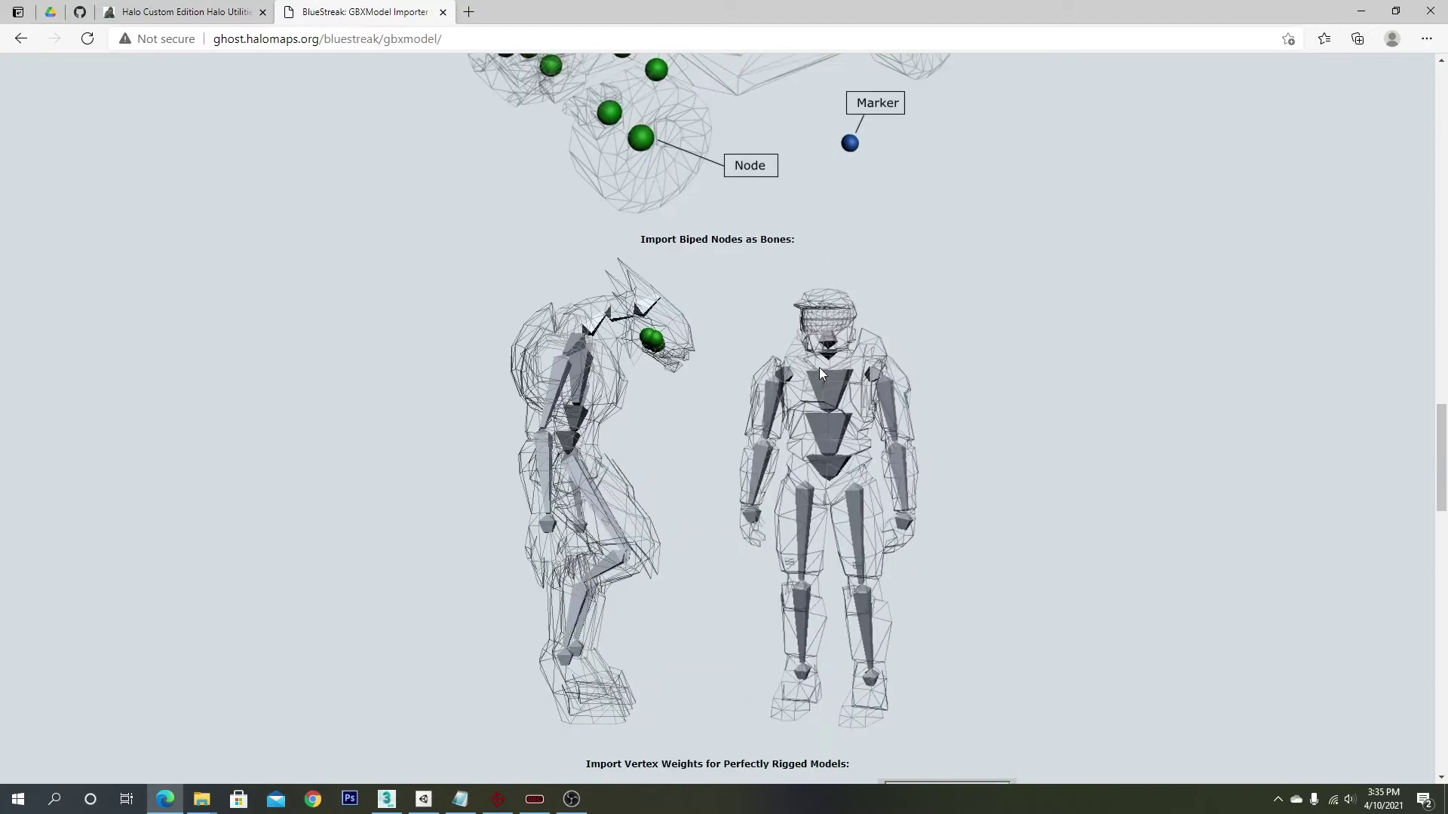
pyautogui.scroll(-4, 819, 372)
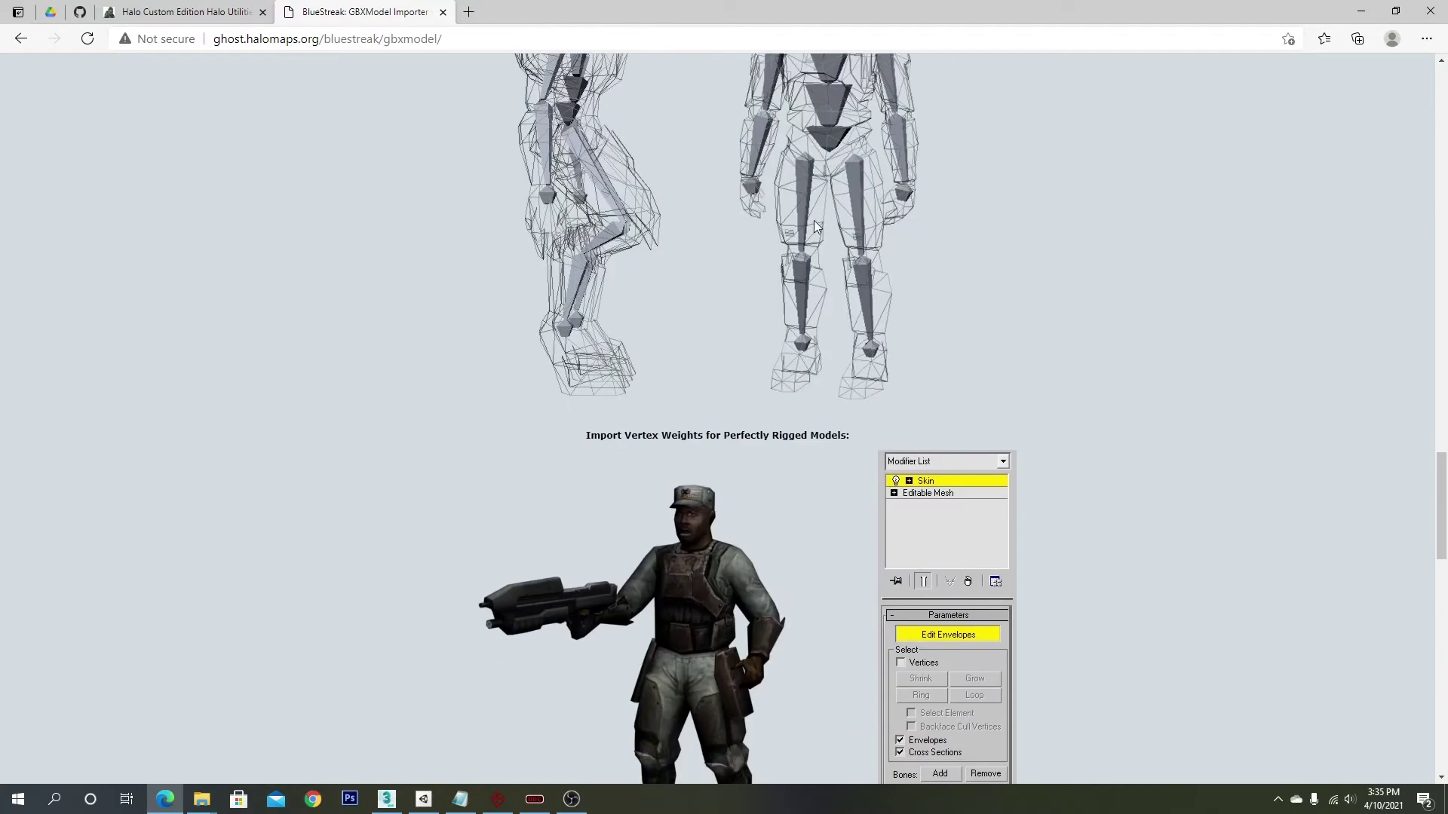
pyautogui.scroll(2, 816, 227)
pyautogui.scroll(-12, 816, 256)
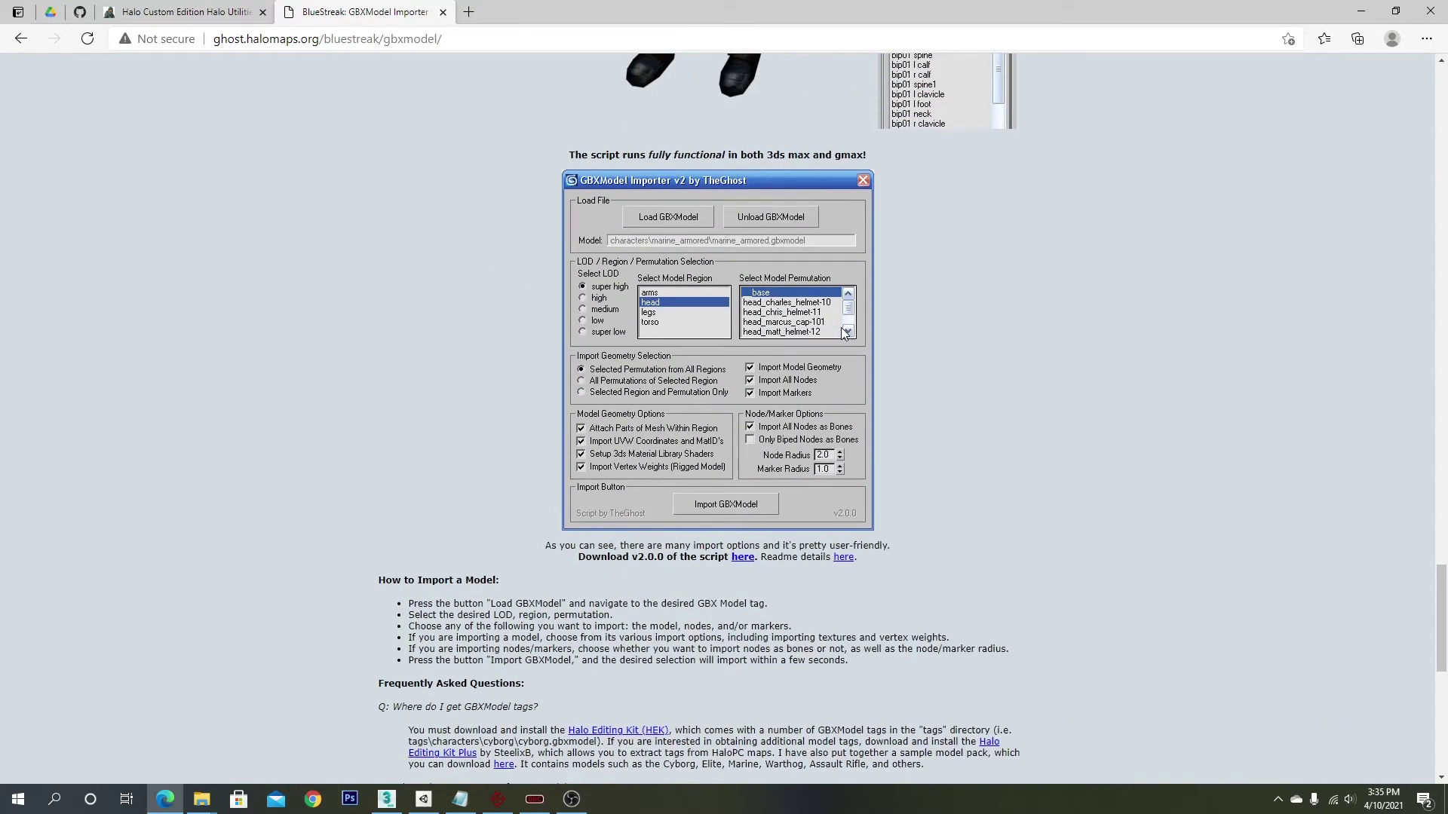
pyautogui.scroll(7, 762, 301)
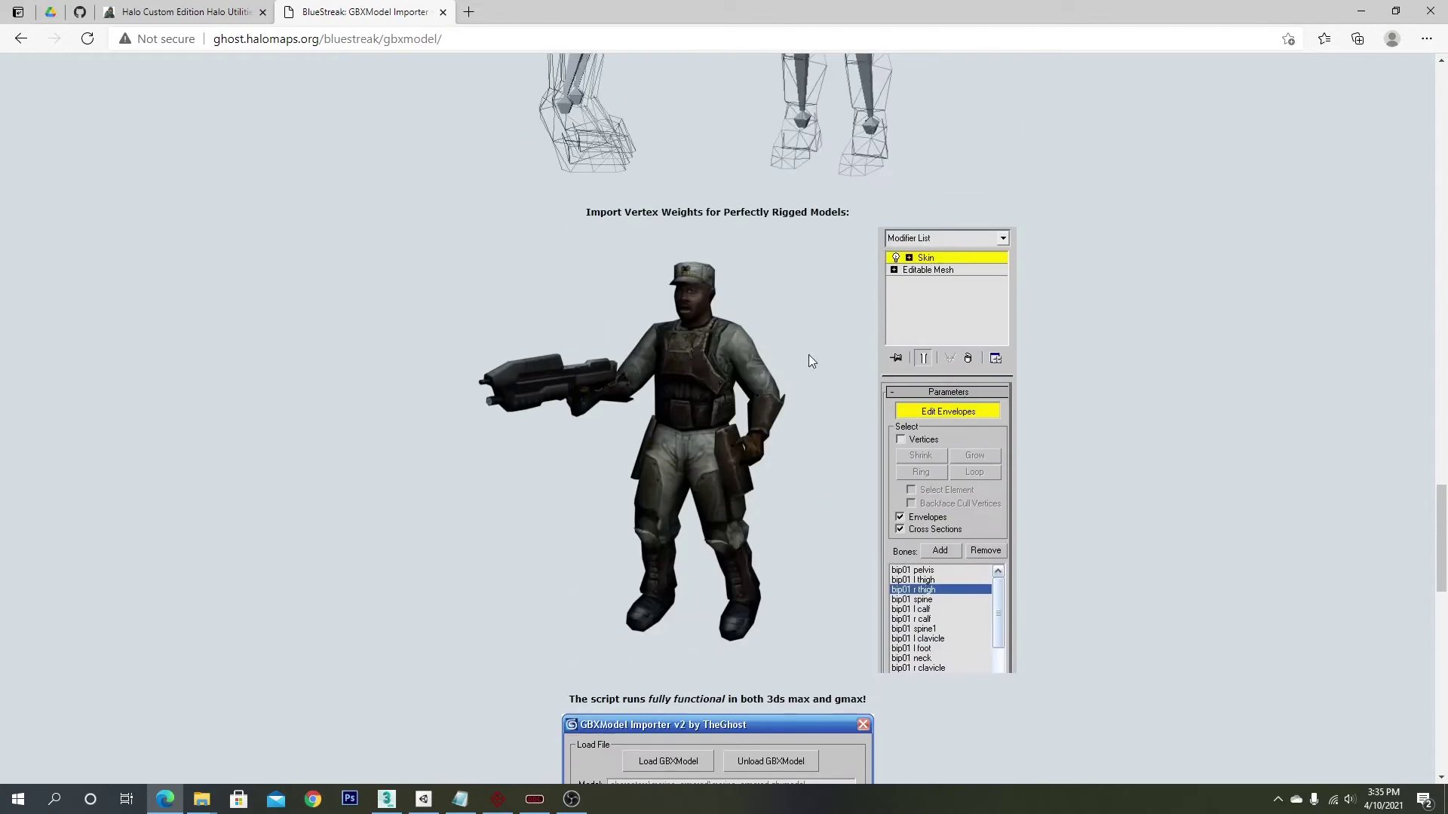
pyautogui.click(21, 40)
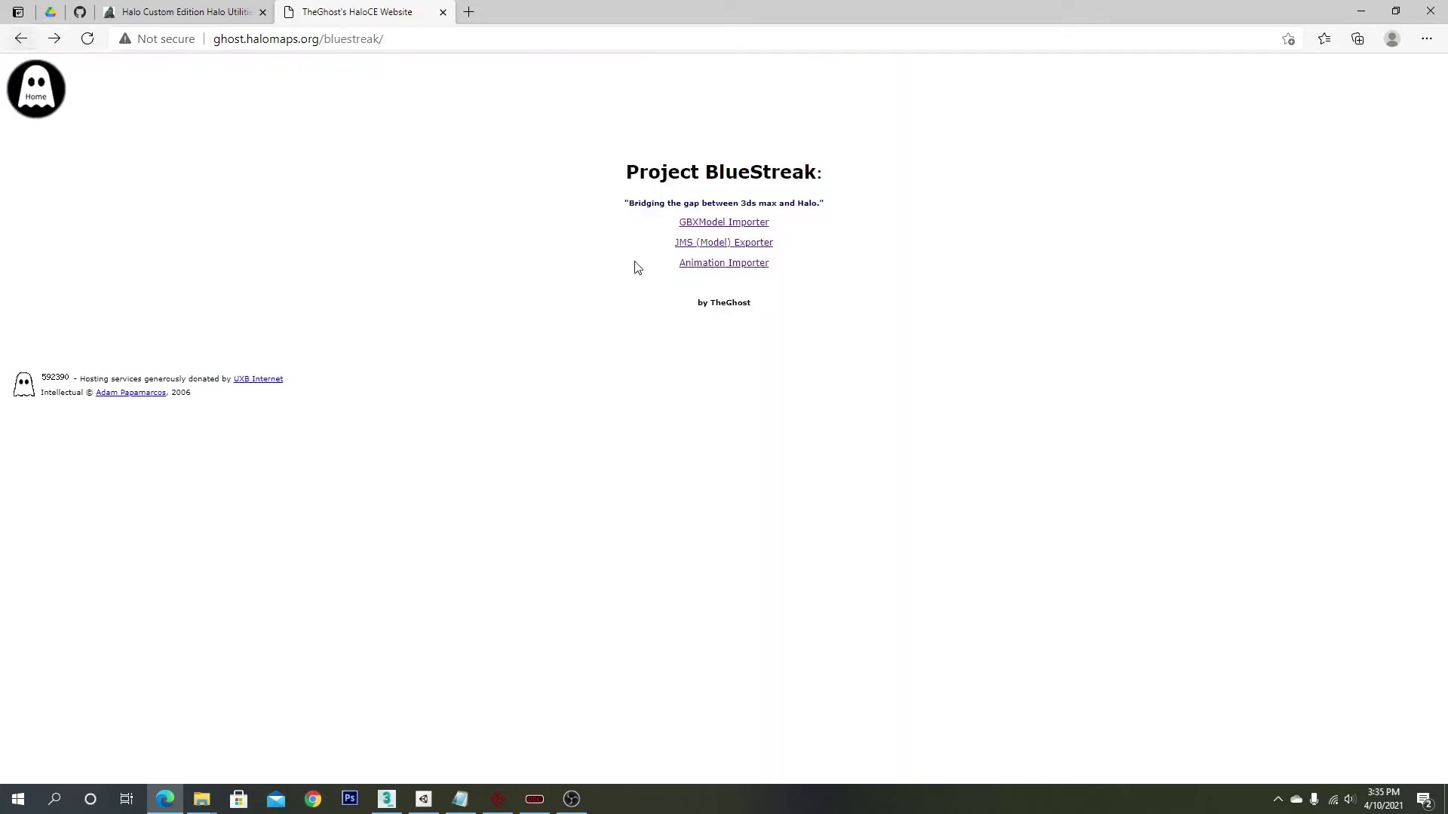
pyautogui.click(726, 263)
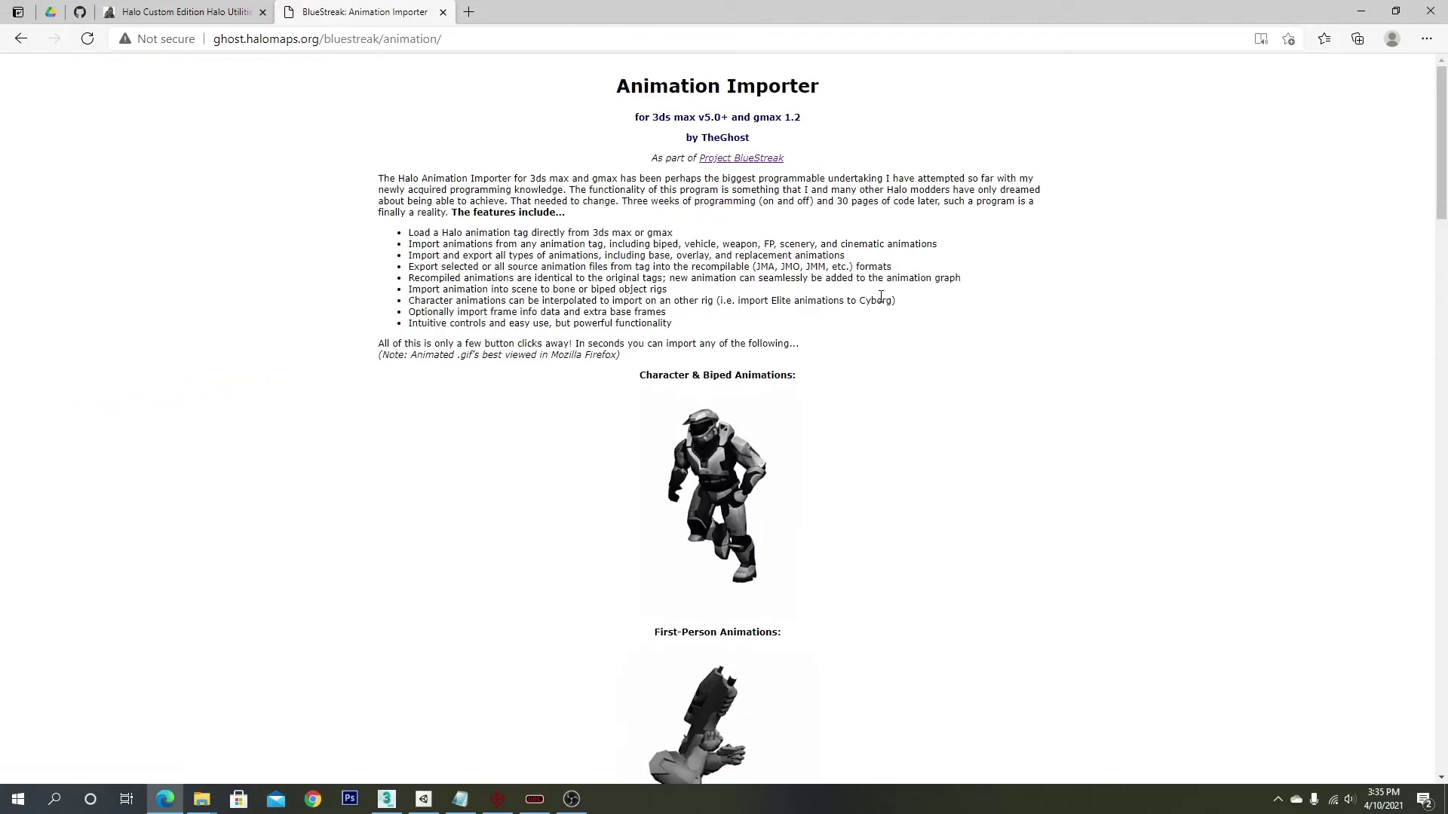
pyautogui.scroll(-1, 876, 297)
pyautogui.scroll(-3, 720, 386)
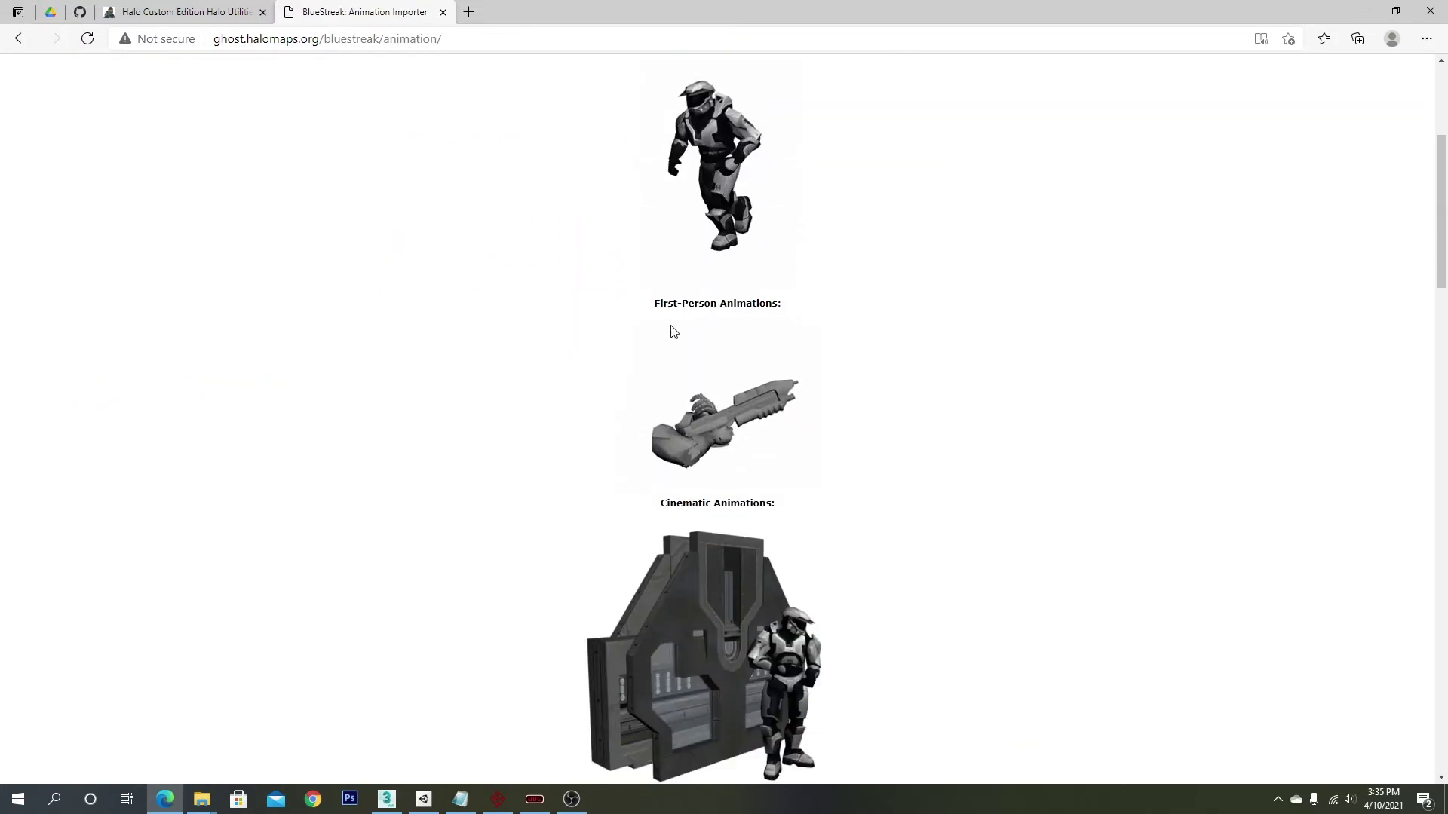
pyautogui.scroll(-4, 731, 362)
pyautogui.scroll(-4, 754, 377)
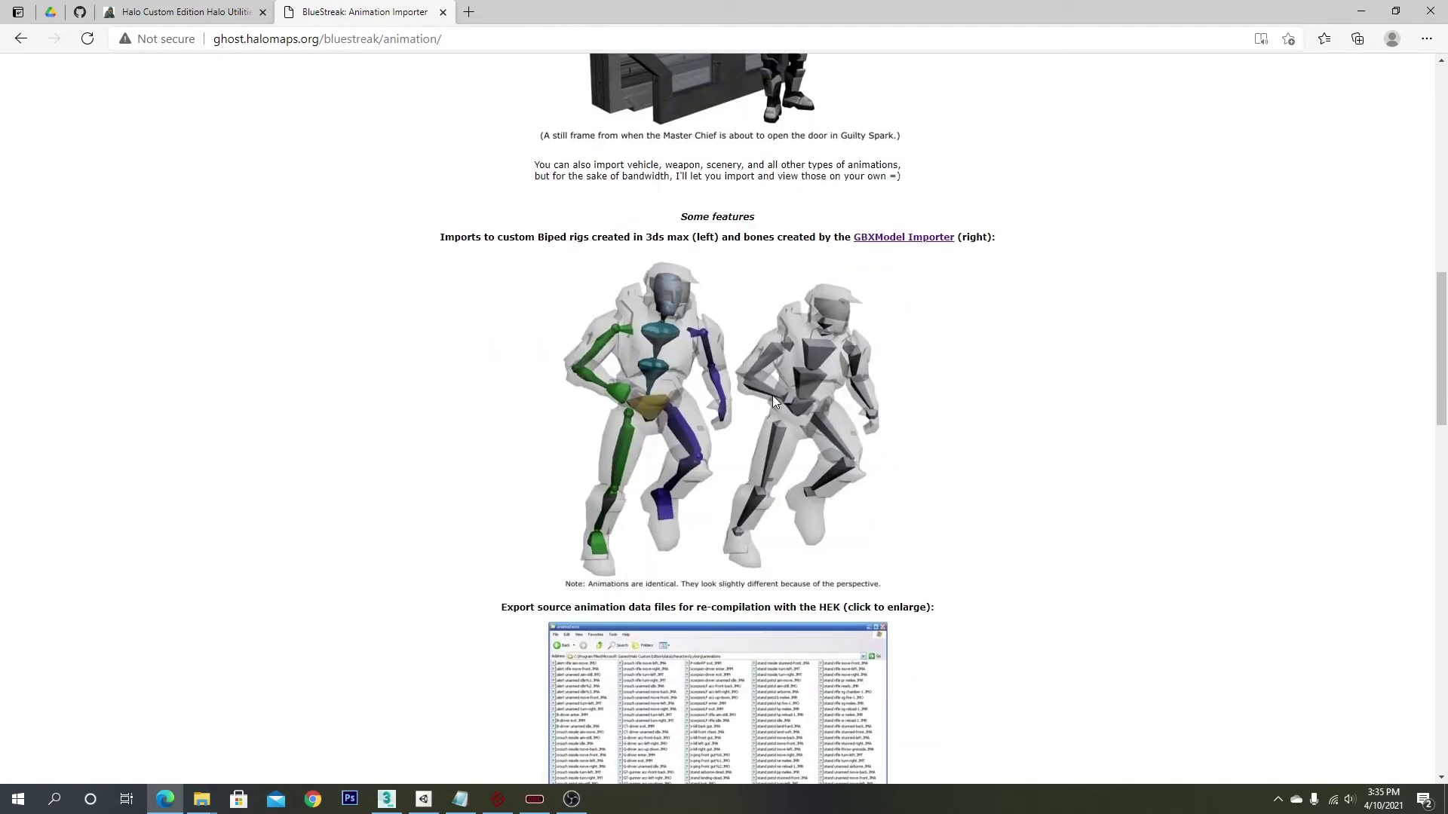
pyautogui.scroll(-8, 712, 482)
pyautogui.scroll(-15, 721, 405)
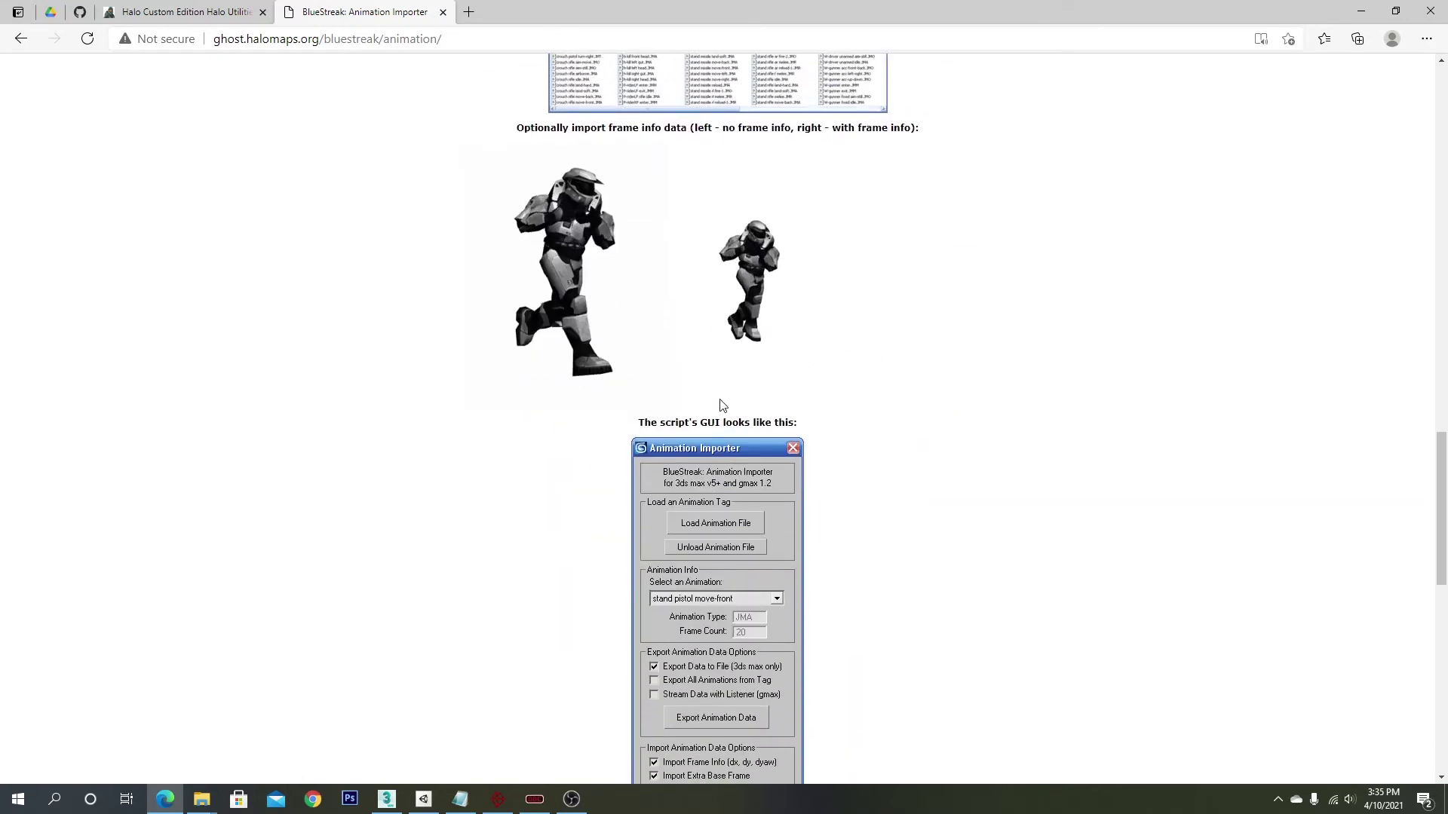
pyautogui.scroll(20, 725, 400)
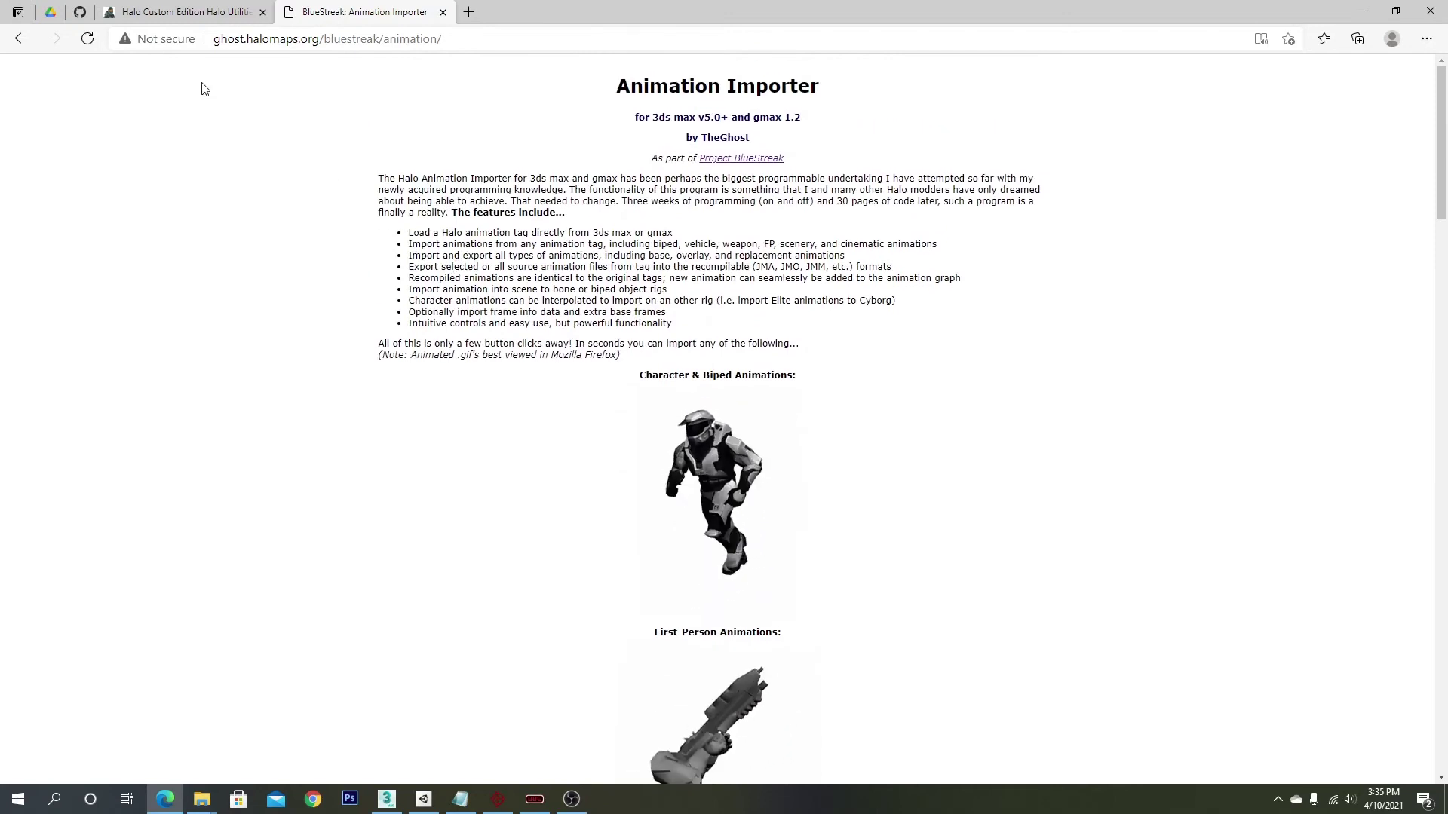
pyautogui.click(23, 38)
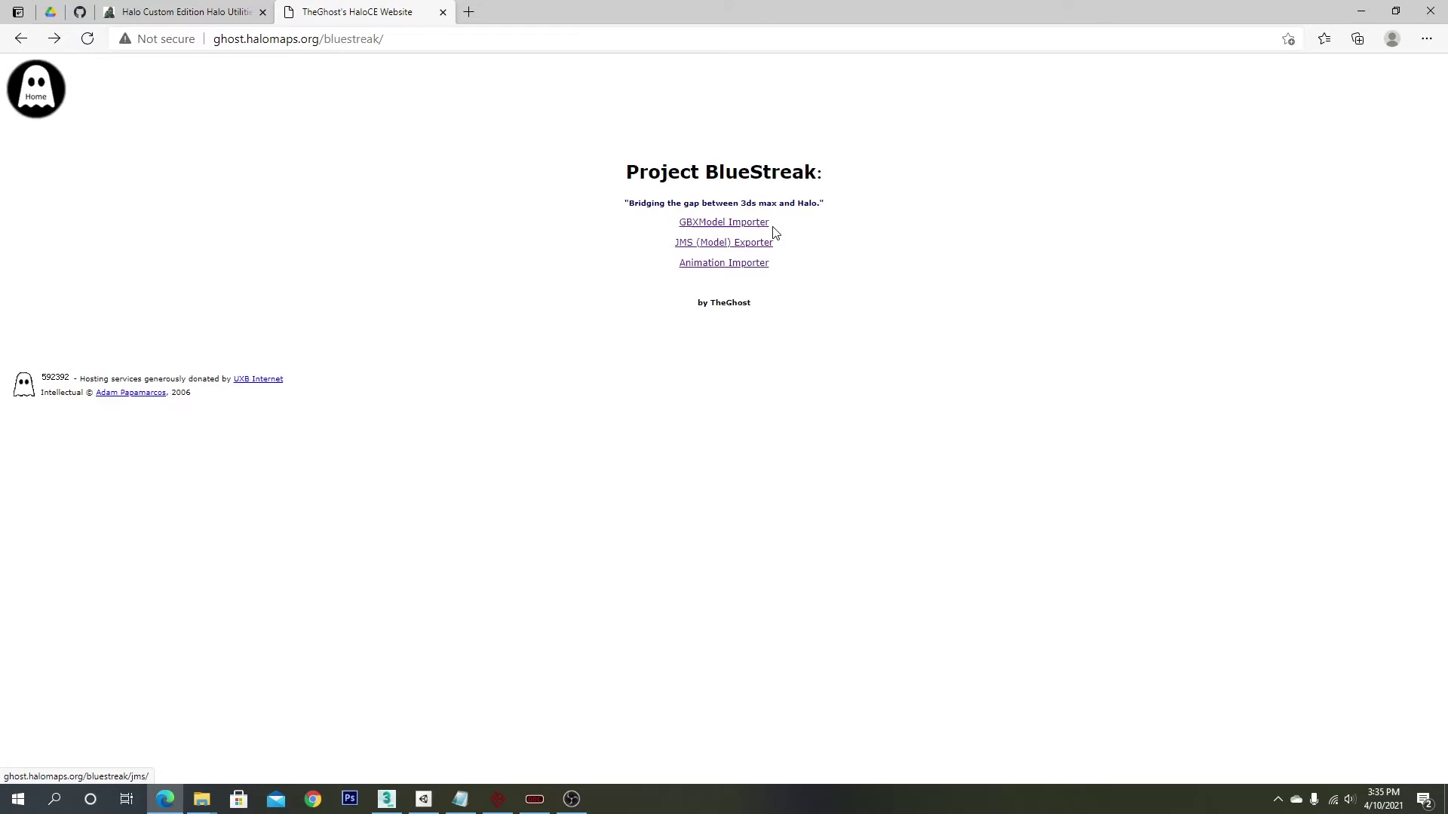
pyautogui.doubleClick(743, 204)
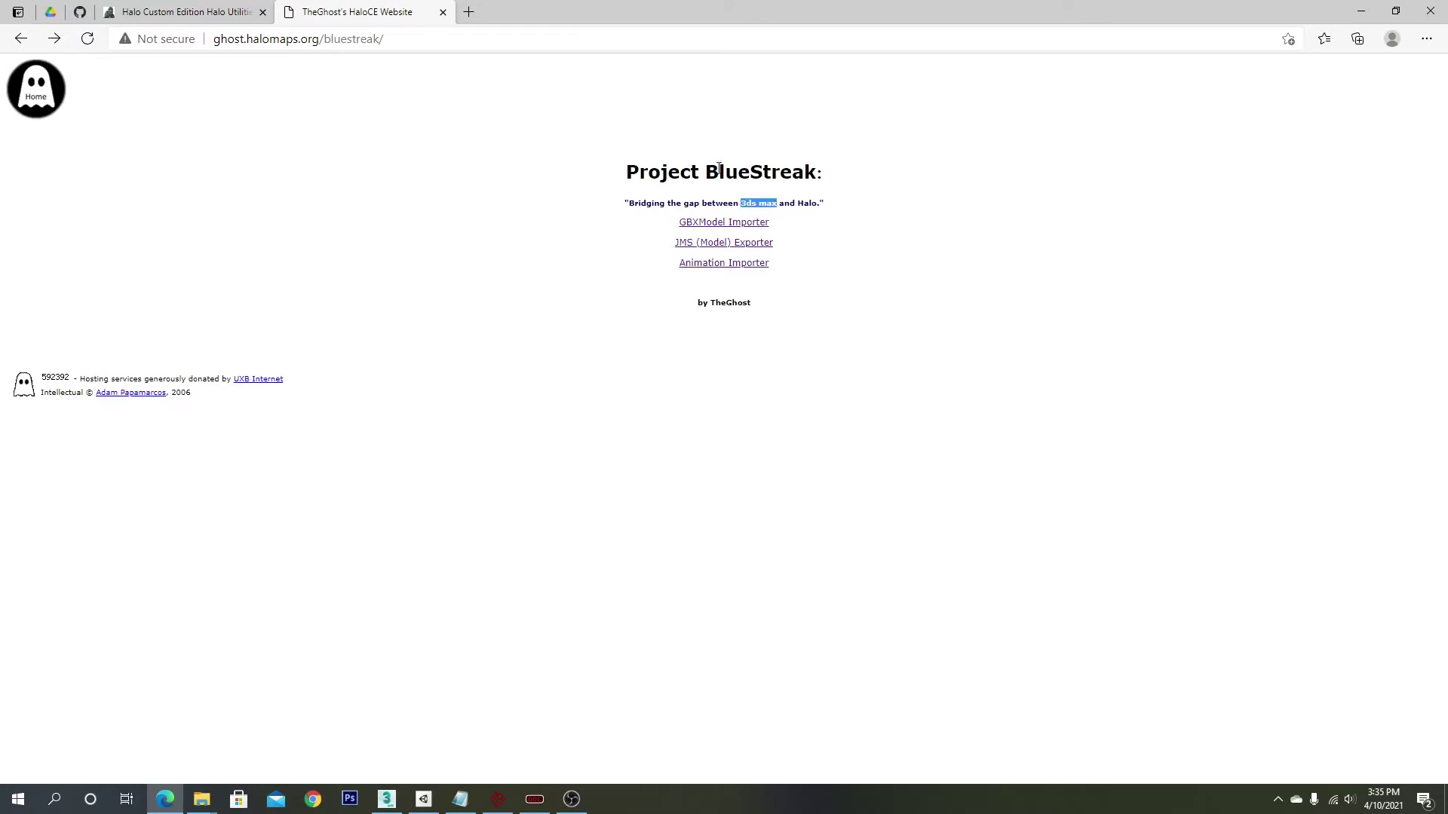
# Highlight 3ds max 6+, Halo Editing Kit, HEK+ and BlueStreak in the notes, then minimize Notepad
pyautogui.click(1361, 12)
pyautogui.click(767, 124)
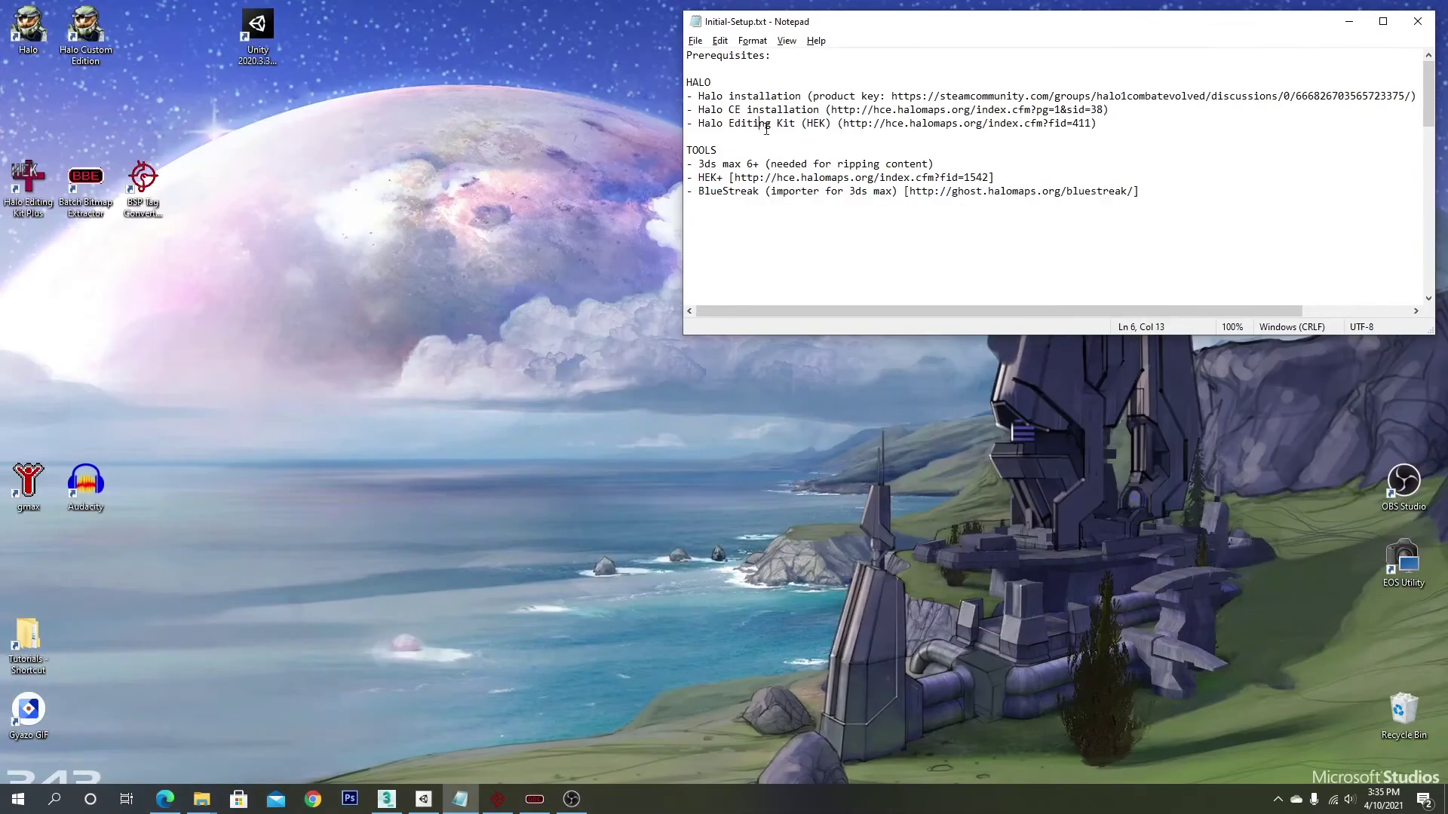
pyautogui.moveTo(698, 164); pyautogui.dragTo(760, 163)
pyautogui.click(855, 164)
pyautogui.moveTo(698, 109); pyautogui.dragTo(800, 126)
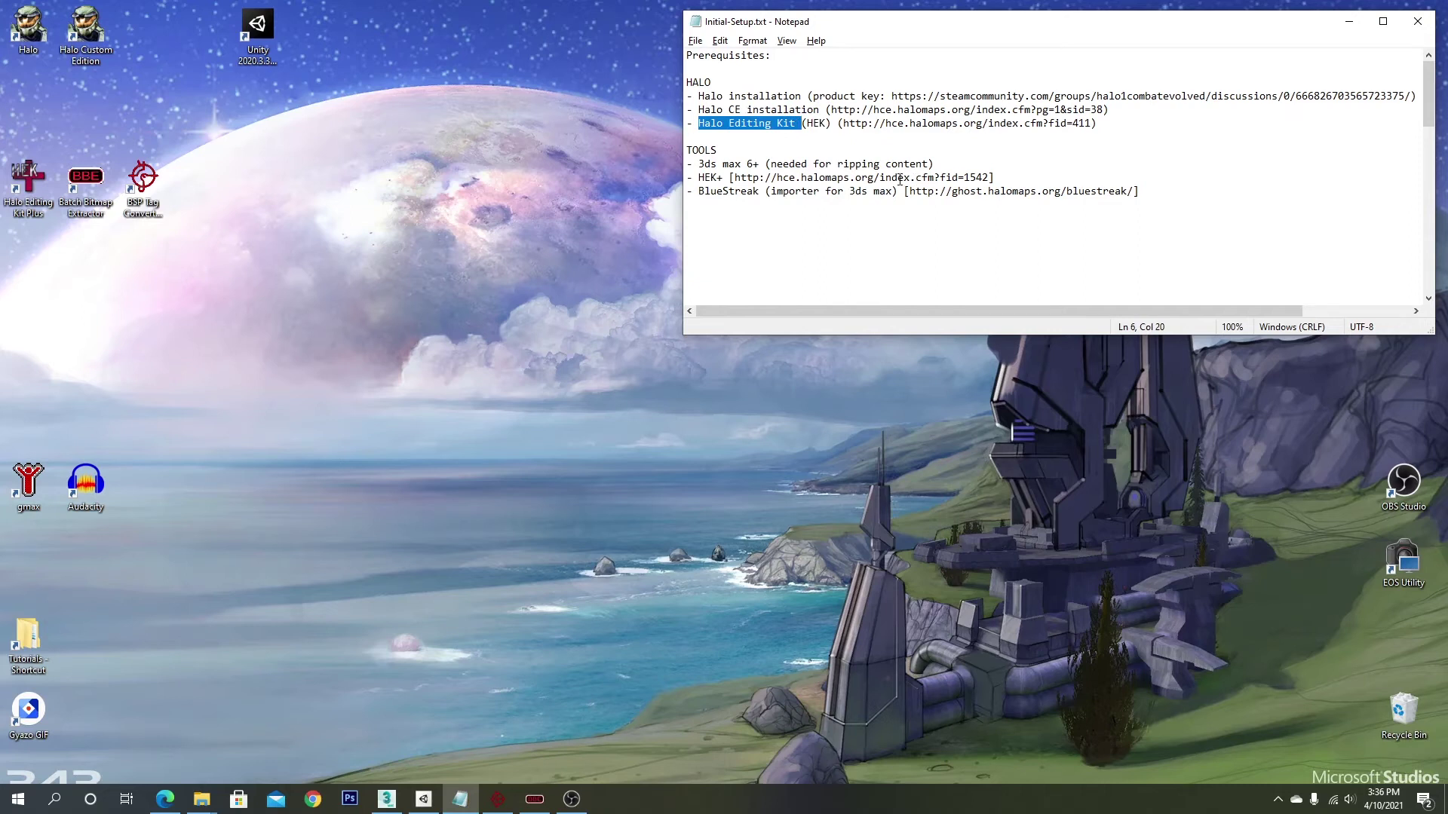
pyautogui.moveTo(698, 180); pyautogui.dragTo(723, 178)
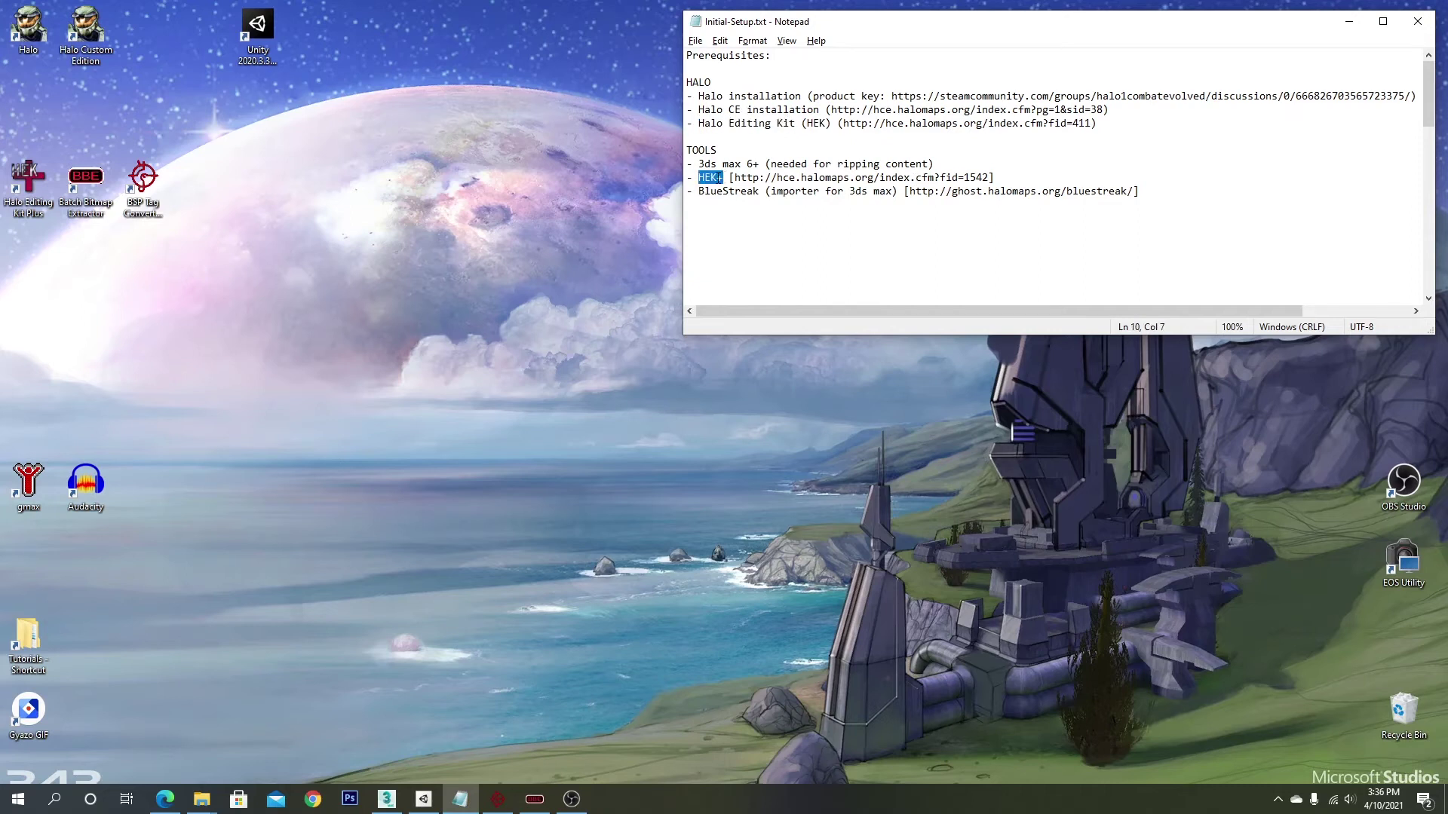
pyautogui.doubleClick(736, 193)
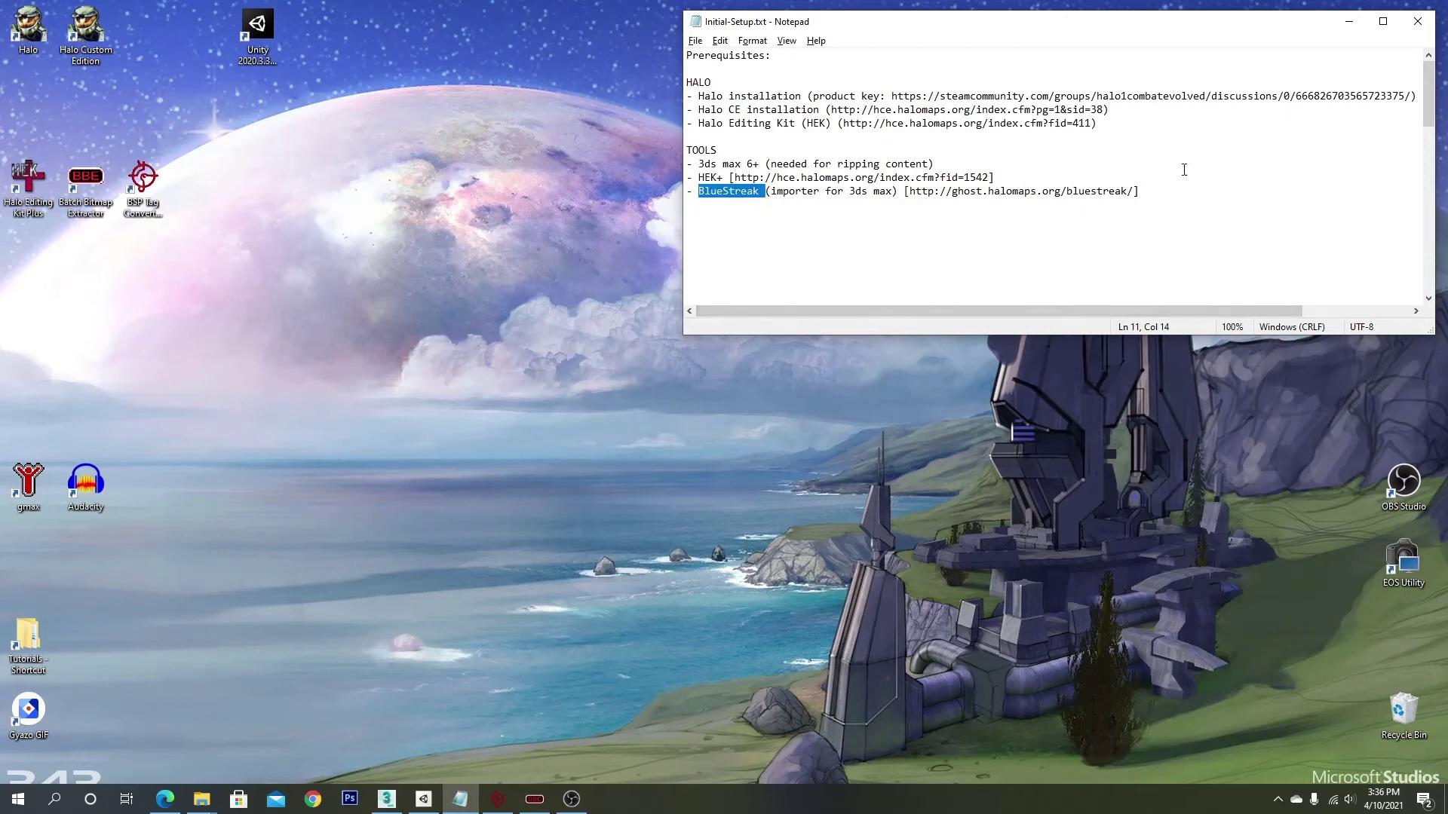
pyautogui.click(1349, 22)
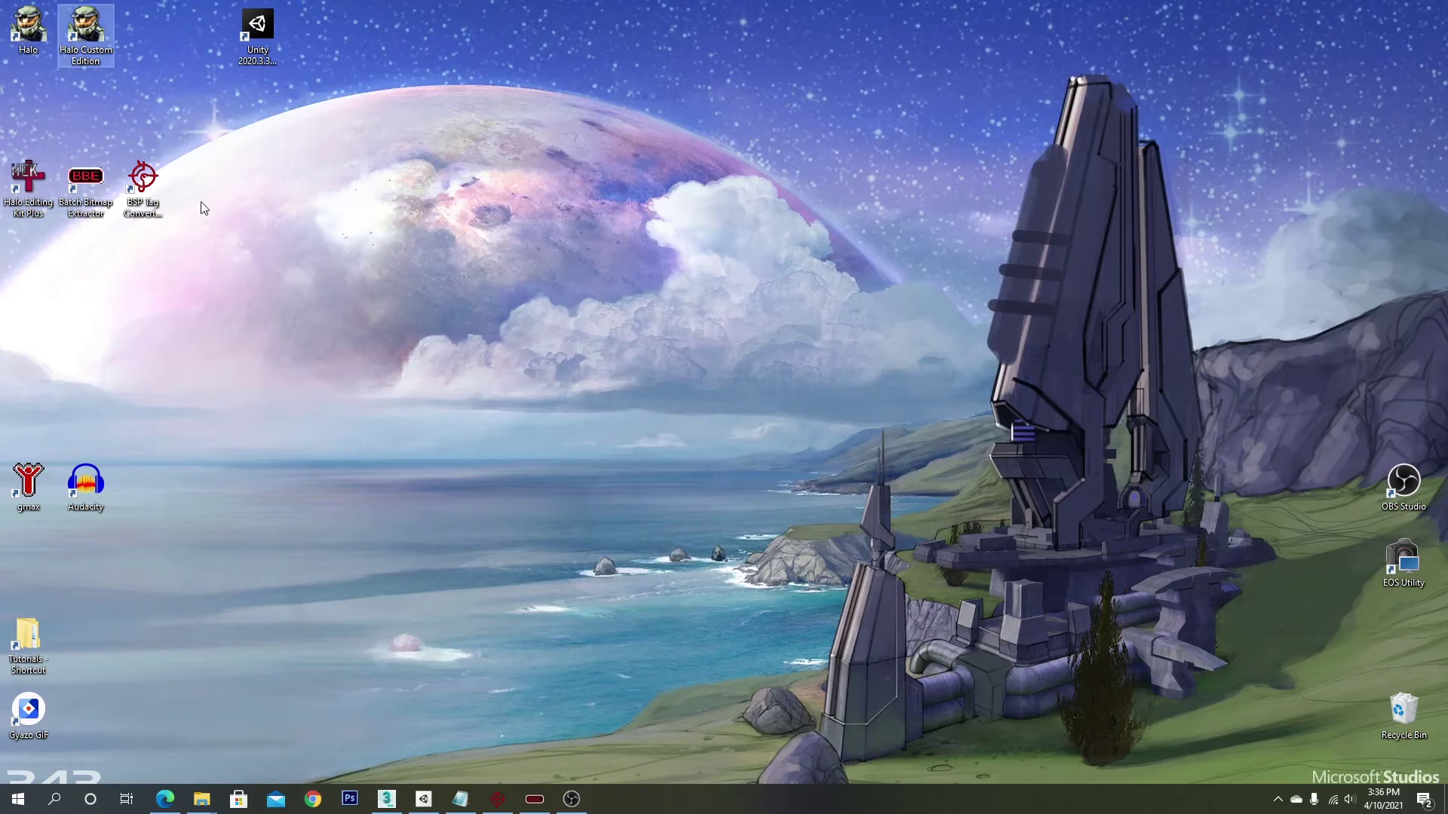
# Highlight the Batch Bitmap Extractor and BSP Tag Converter V2.5 shortcuts on the desktop
pyautogui.moveTo(202, 209); pyautogui.dragTo(29, 190)
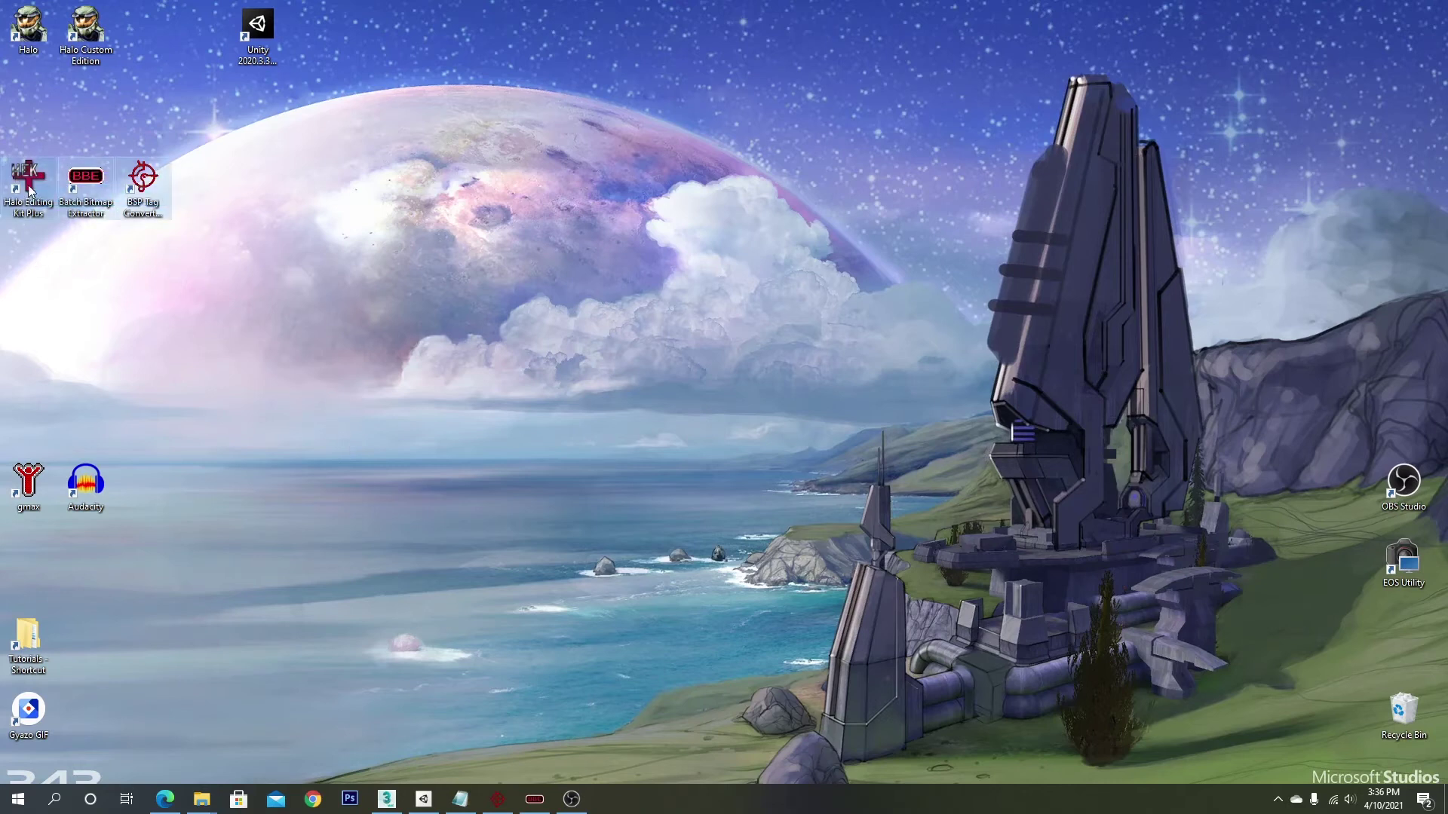
pyautogui.click(85, 185)
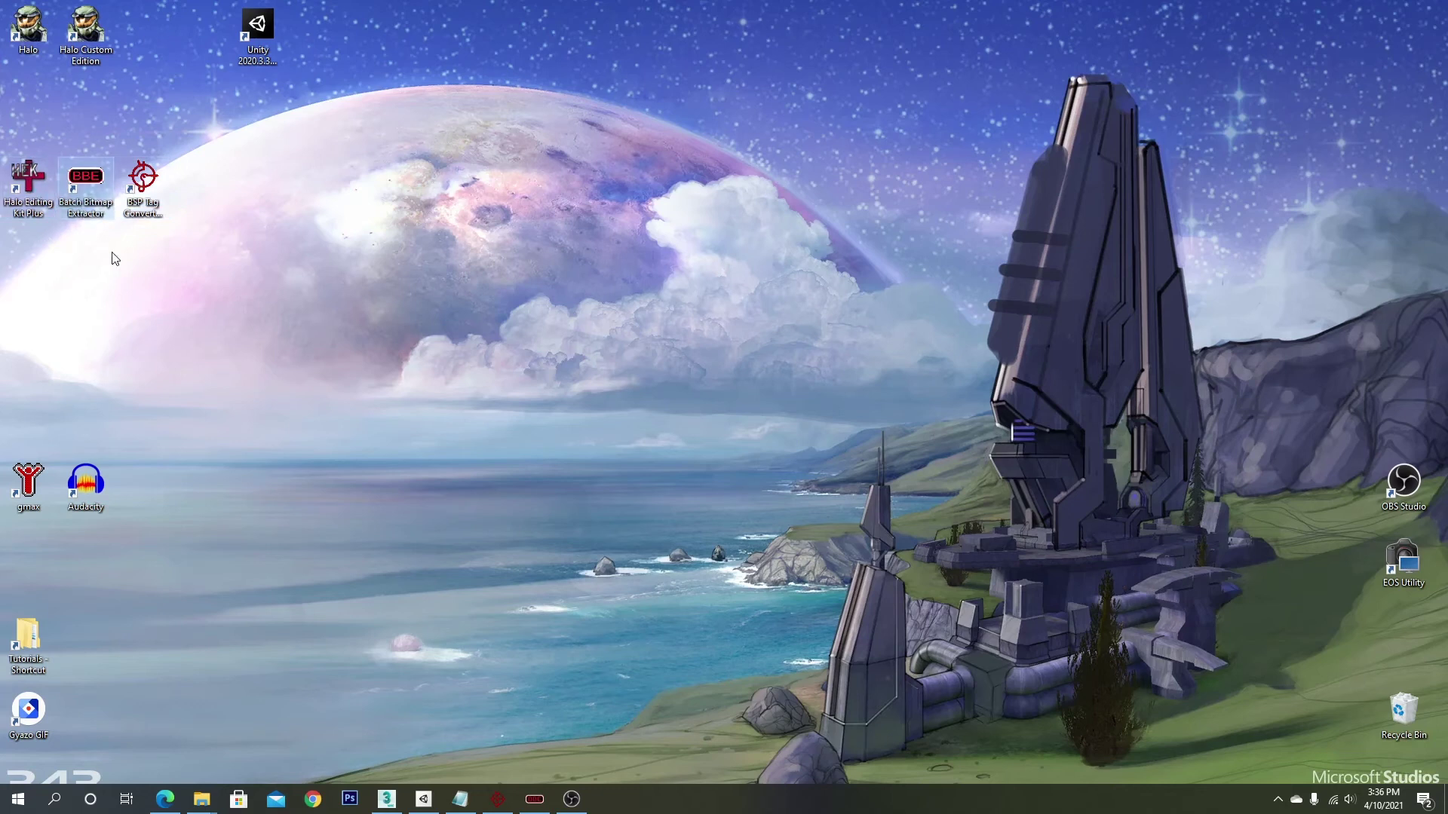
pyautogui.click(154, 192)
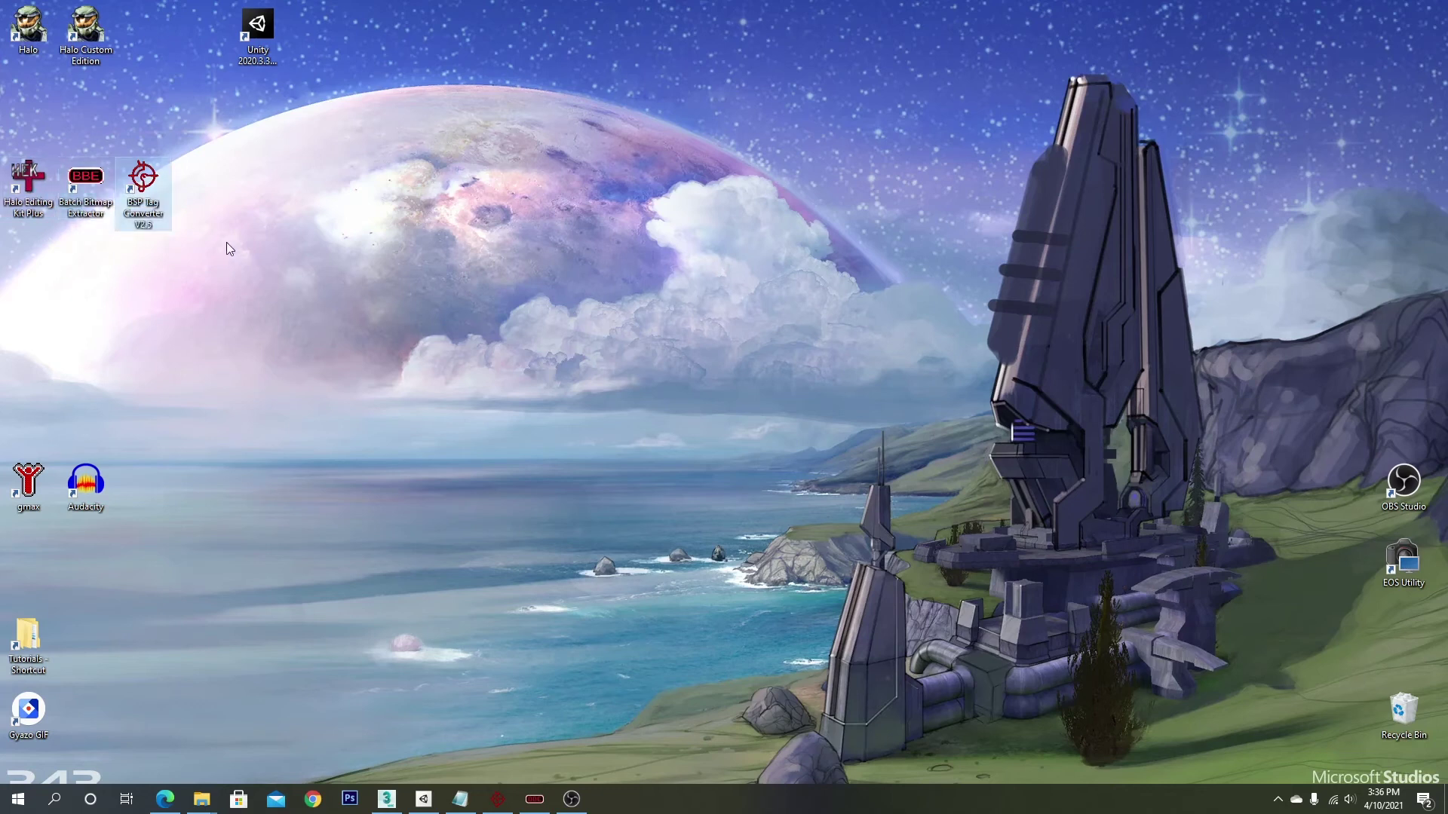
# Minimize the setup notes and launch Halo Editing Kit Plus from its desktop icon
pyautogui.hotkey('alt', 'Tab')
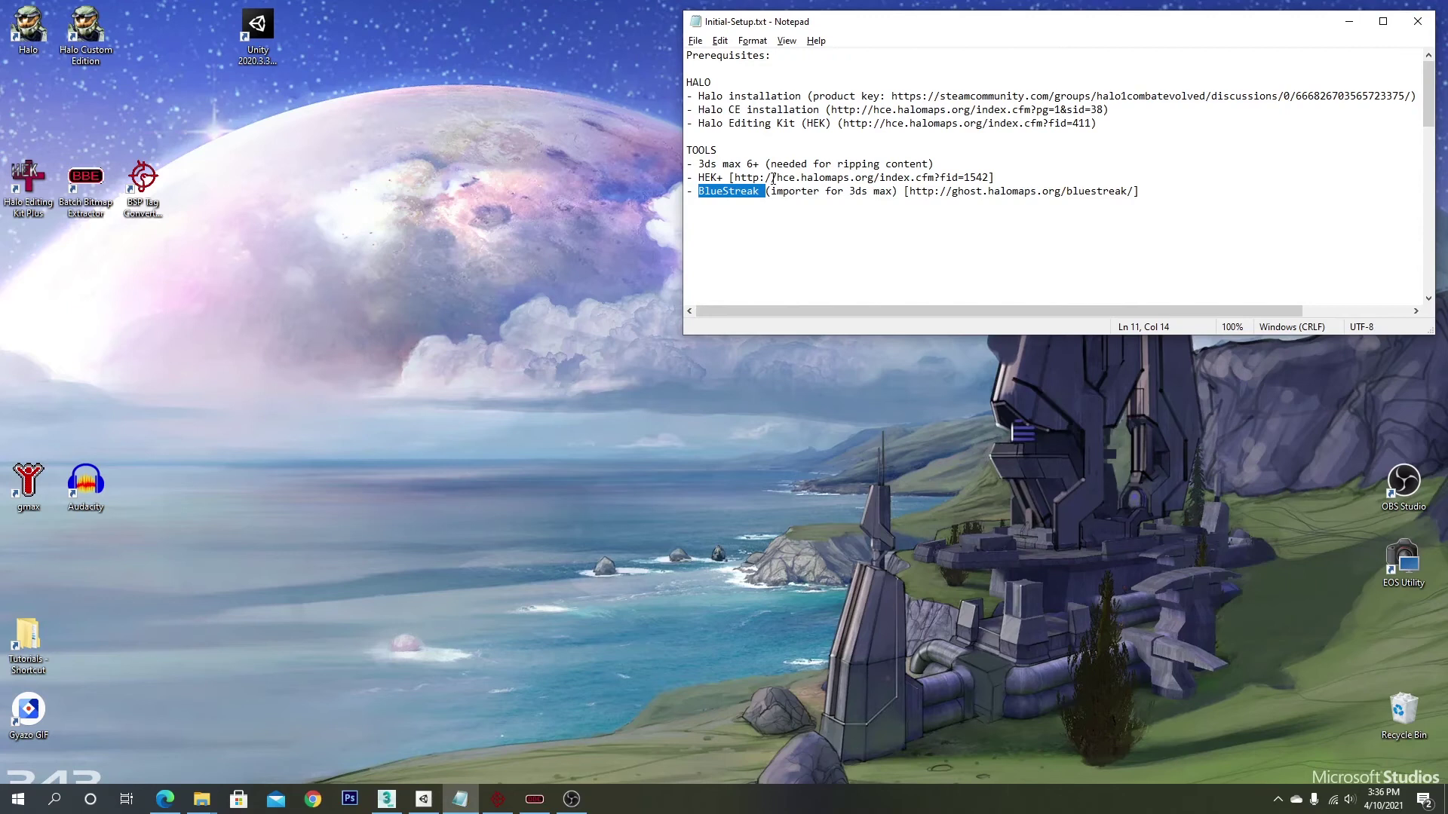
pyautogui.click(788, 209)
pyautogui.click(1349, 21)
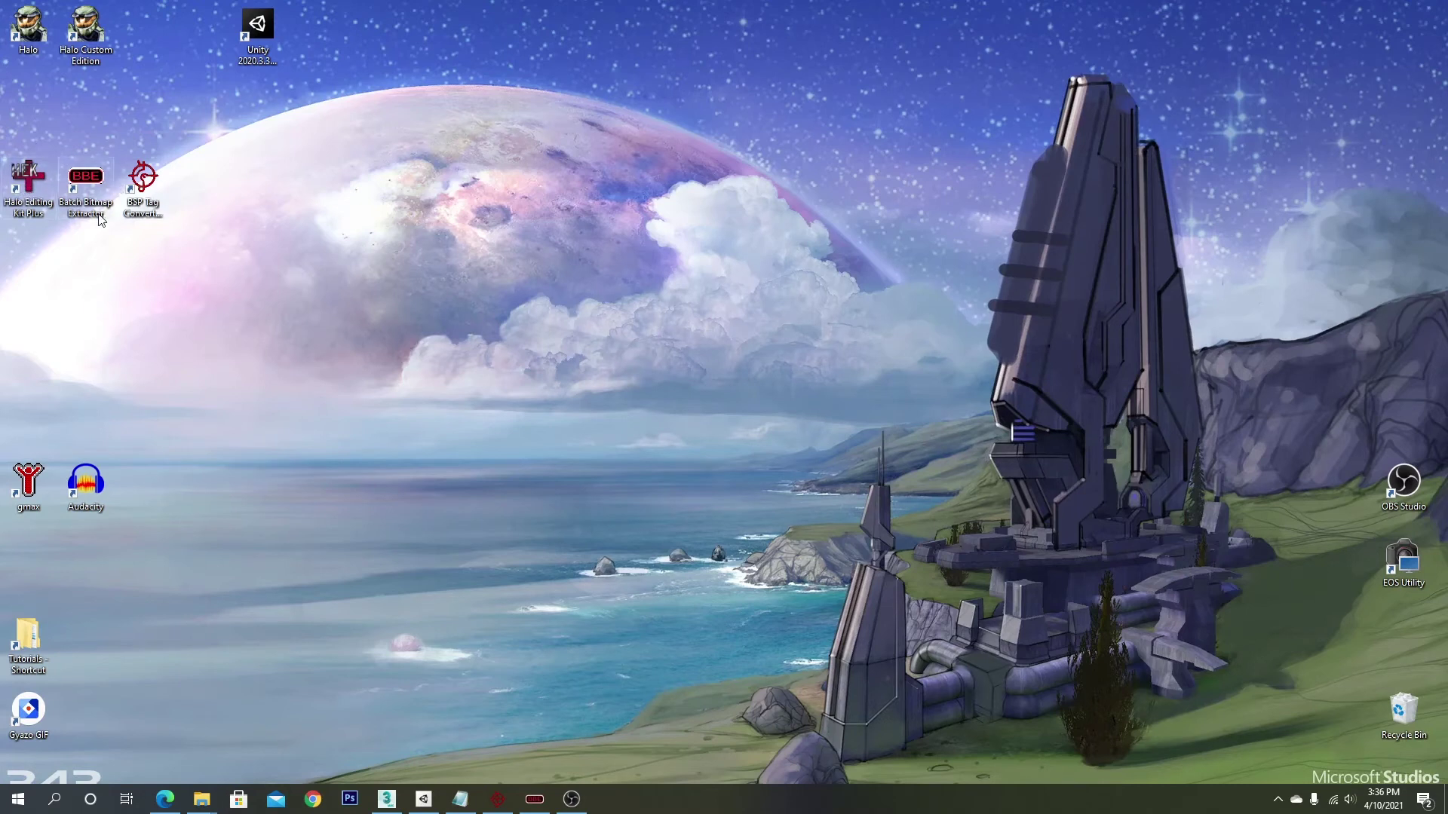
pyautogui.doubleClick(23, 180)
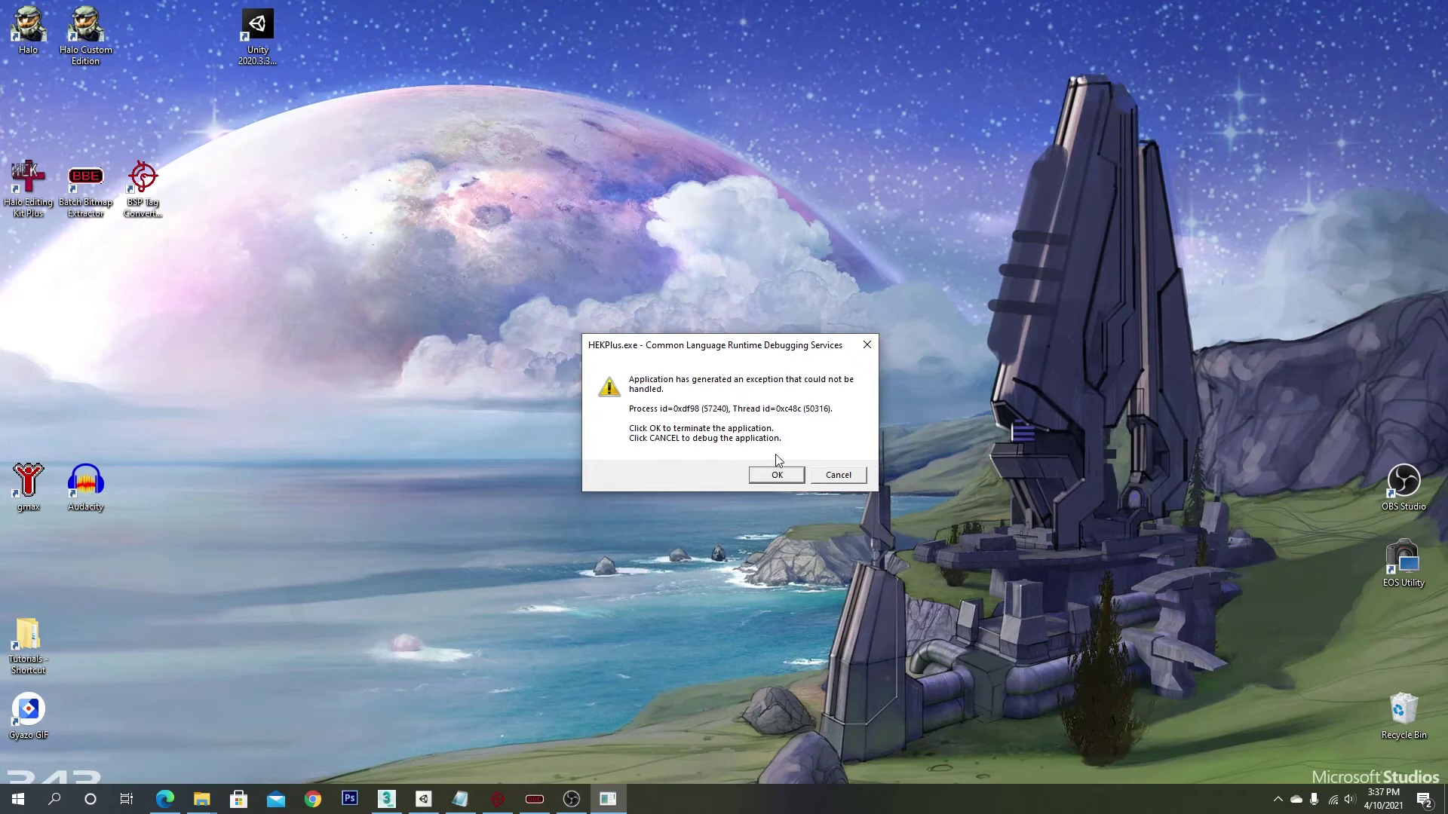
# Dismiss the crash dialogs and set the HEK+ shortcut to Windows XP SP2 compatibility, run as administrator
pyautogui.click(834, 477)
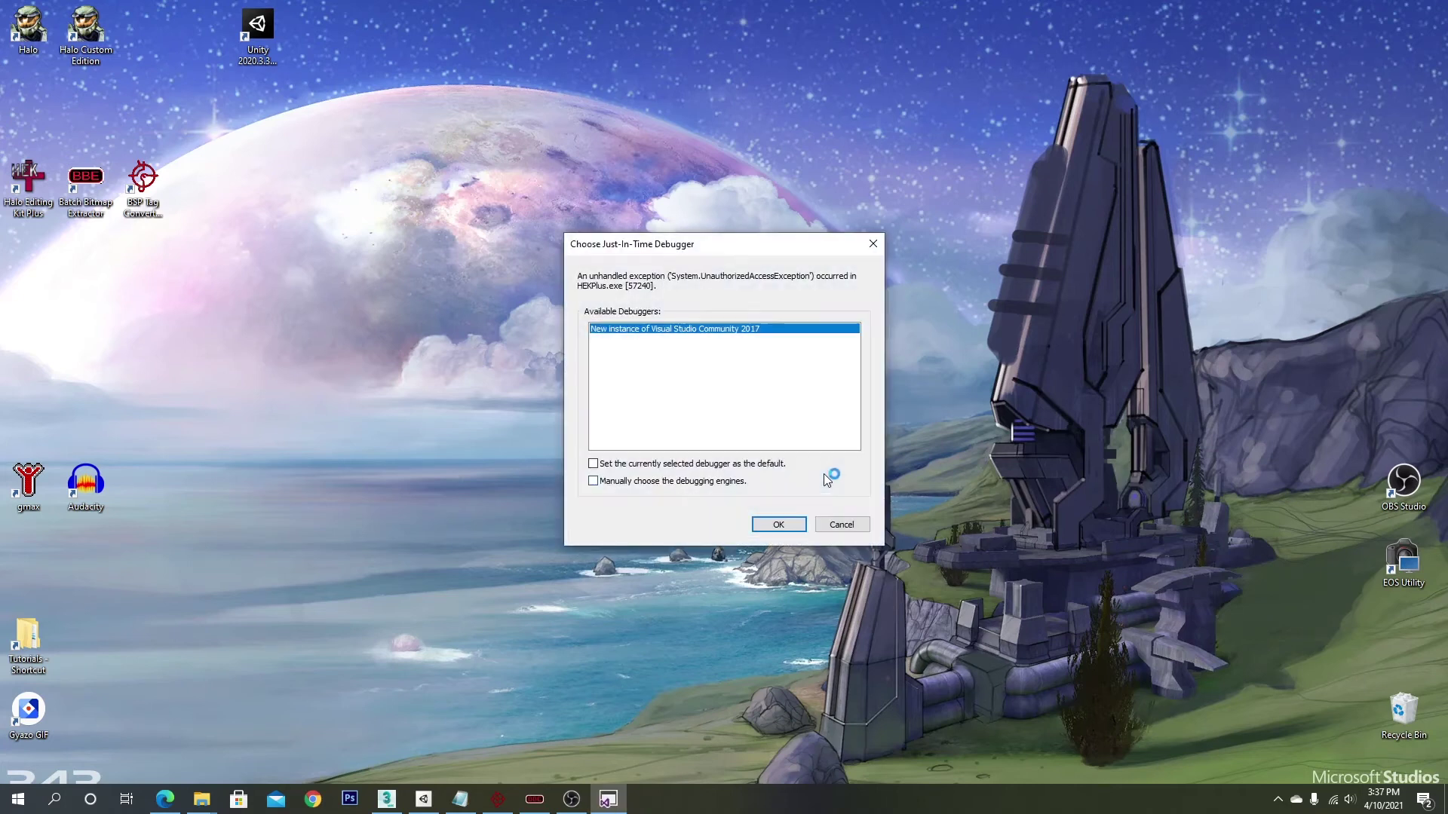
pyautogui.click(874, 244)
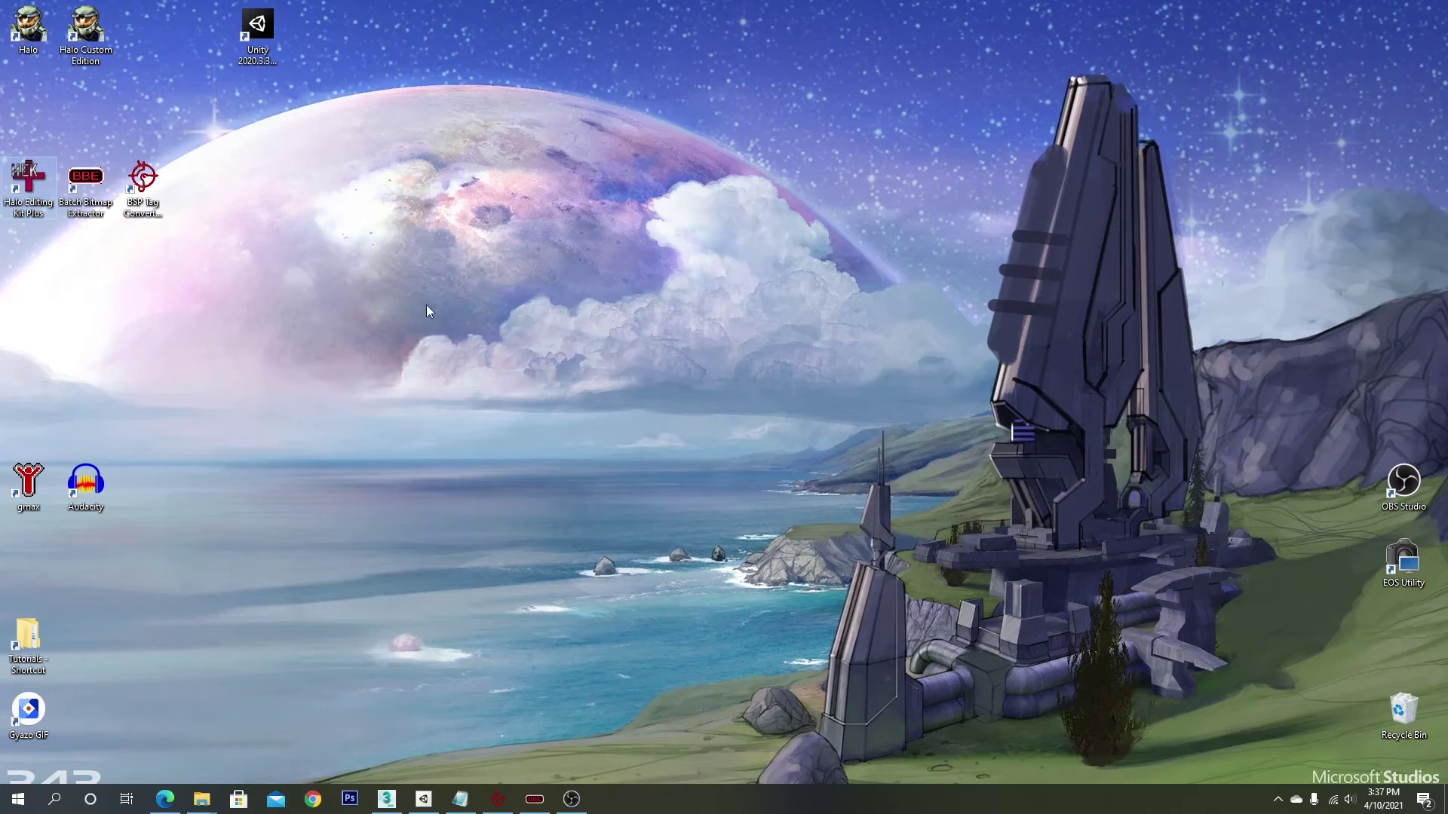
pyautogui.rightClick(26, 184)
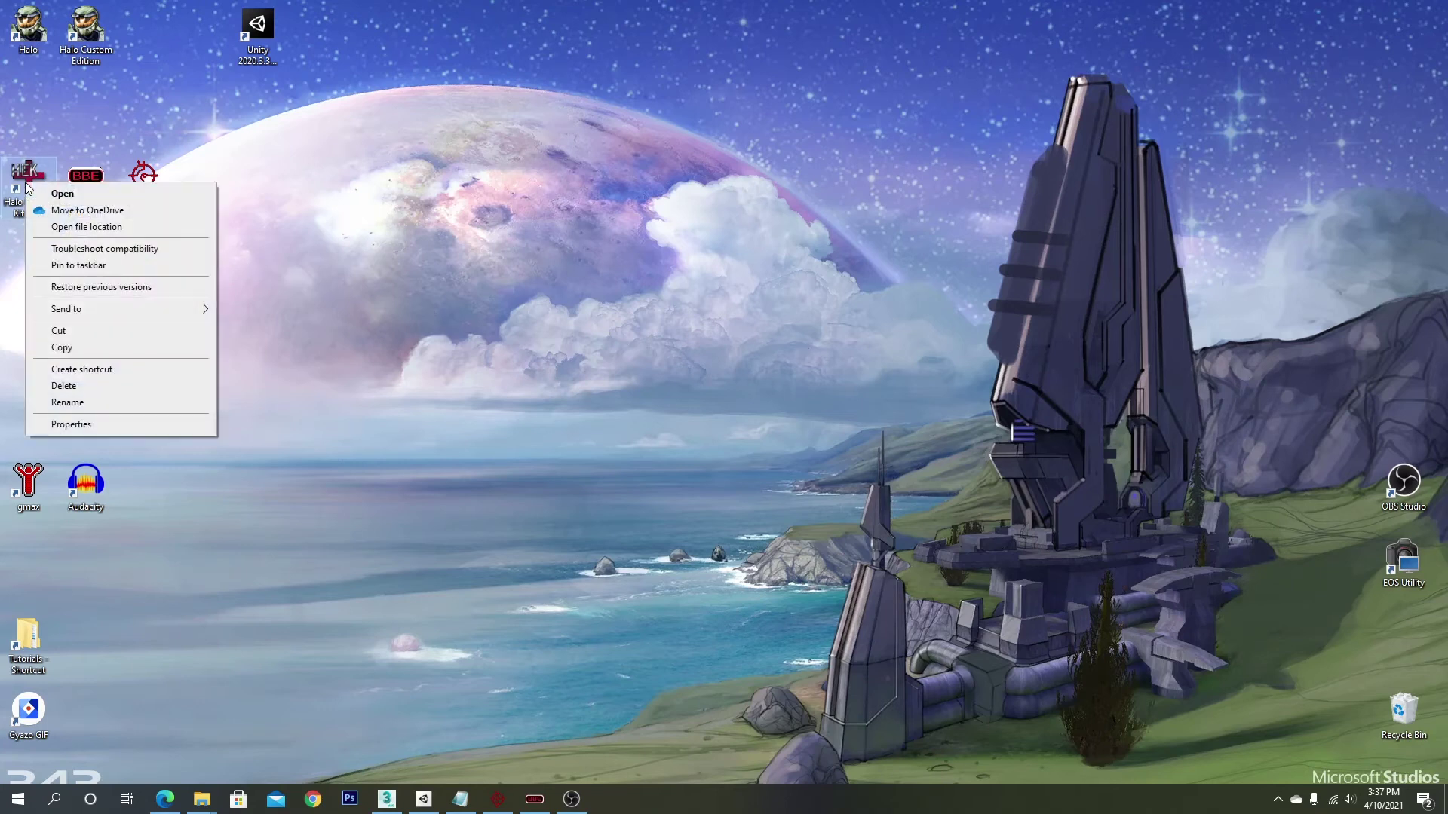
pyautogui.click(71, 425)
pyautogui.click(243, 233)
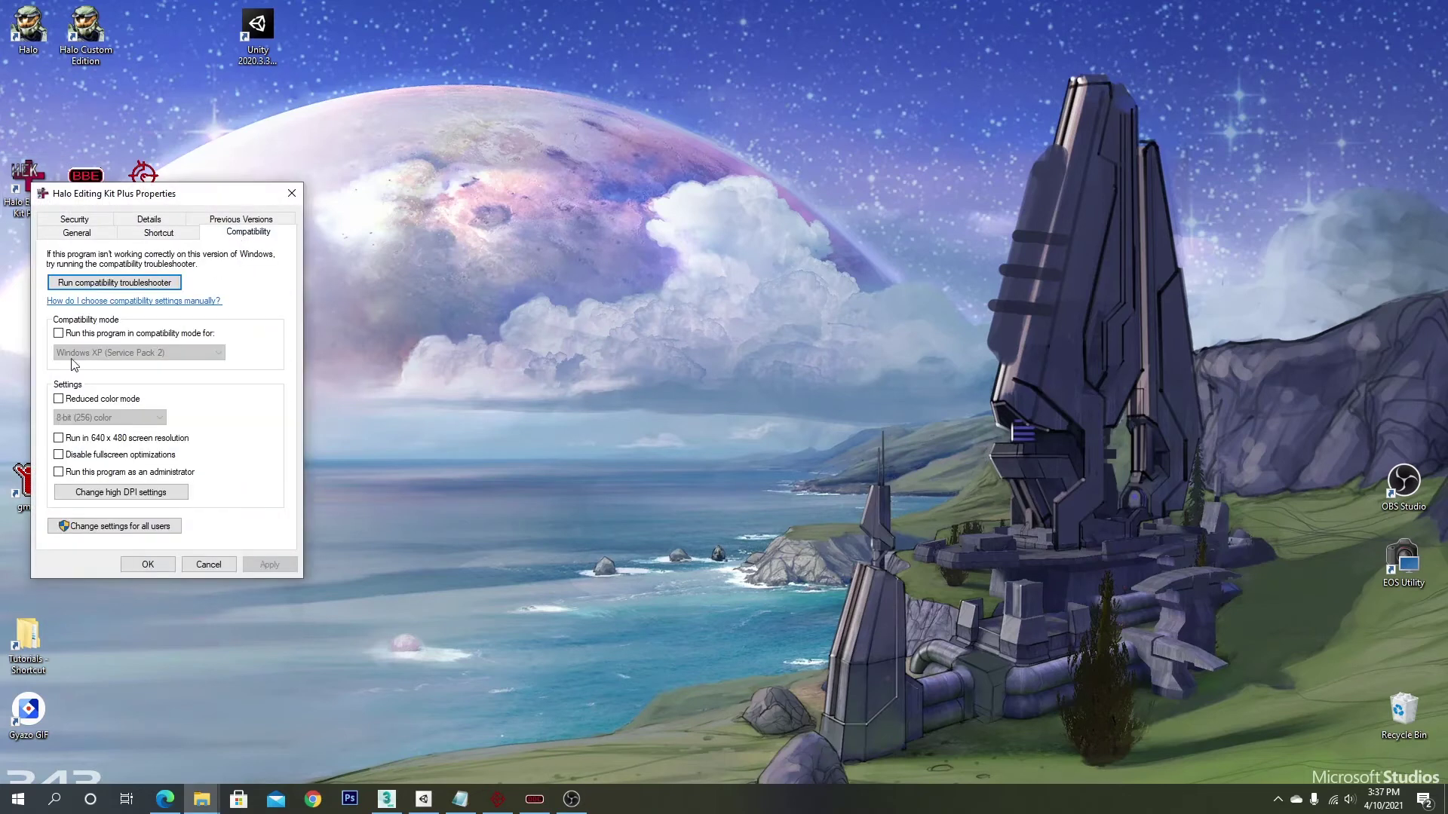
pyautogui.click(59, 333)
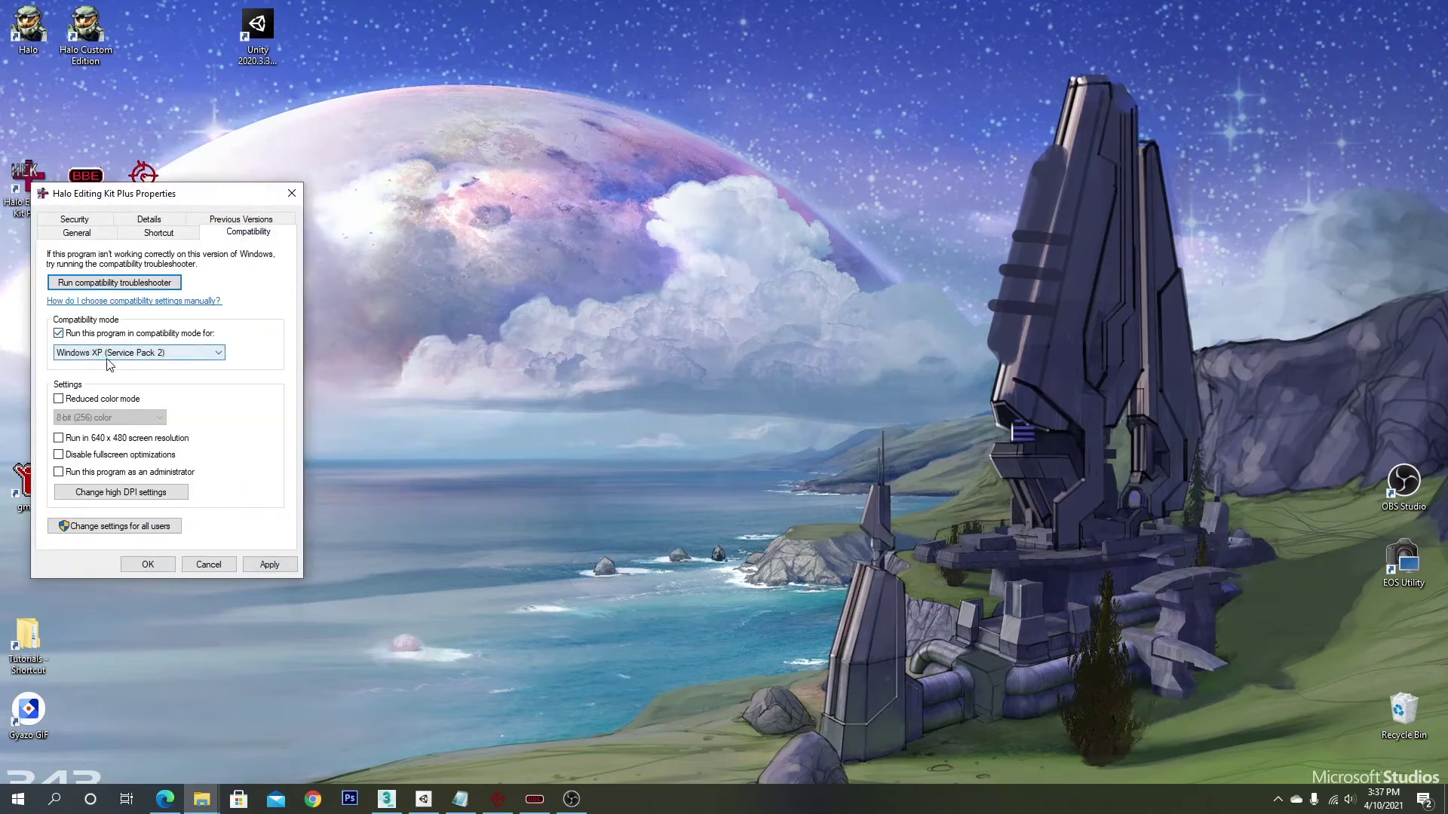
pyautogui.moveTo(196, 197); pyautogui.dragTo(368, 264)
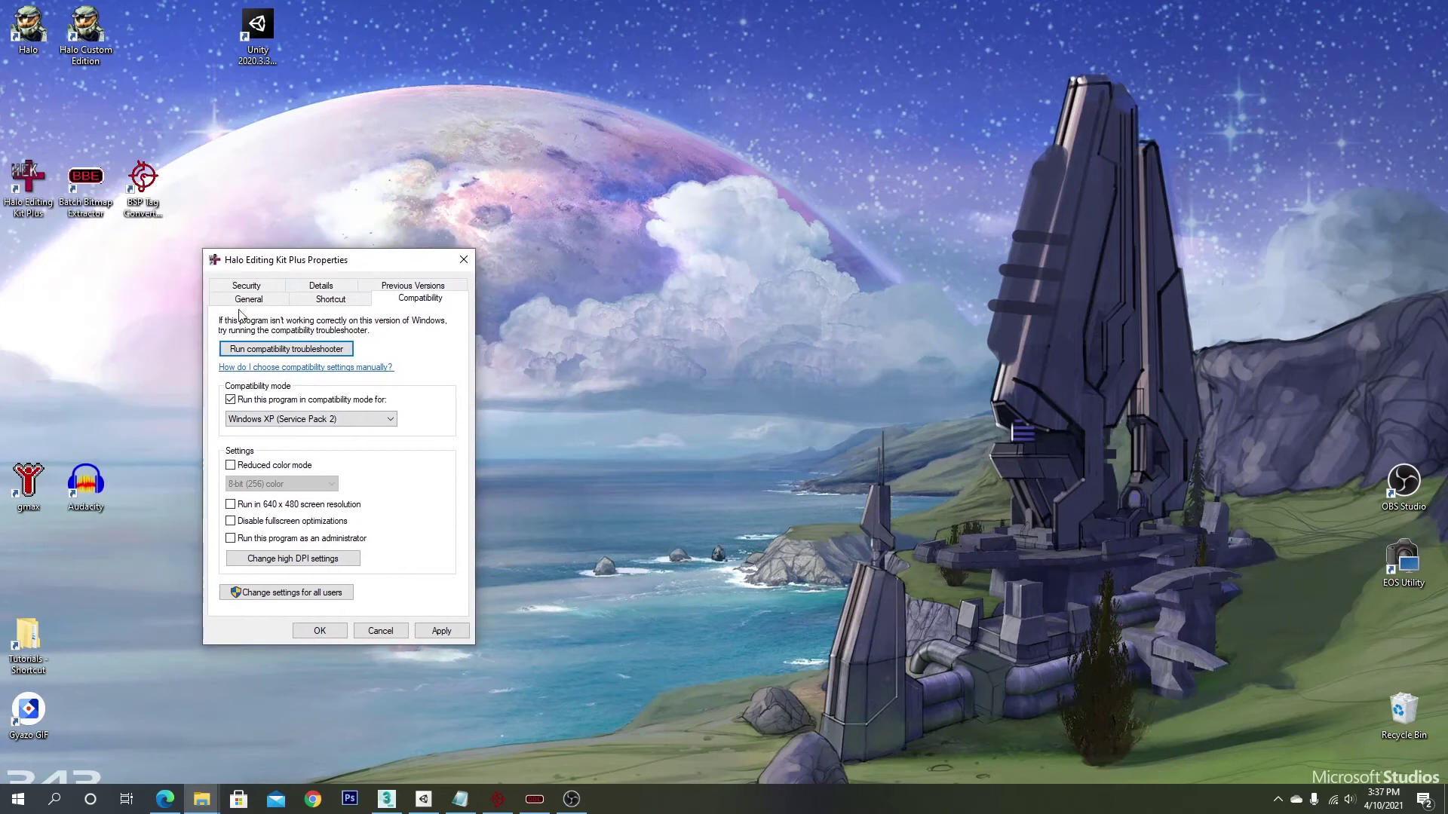
pyautogui.click(231, 540)
pyautogui.click(429, 632)
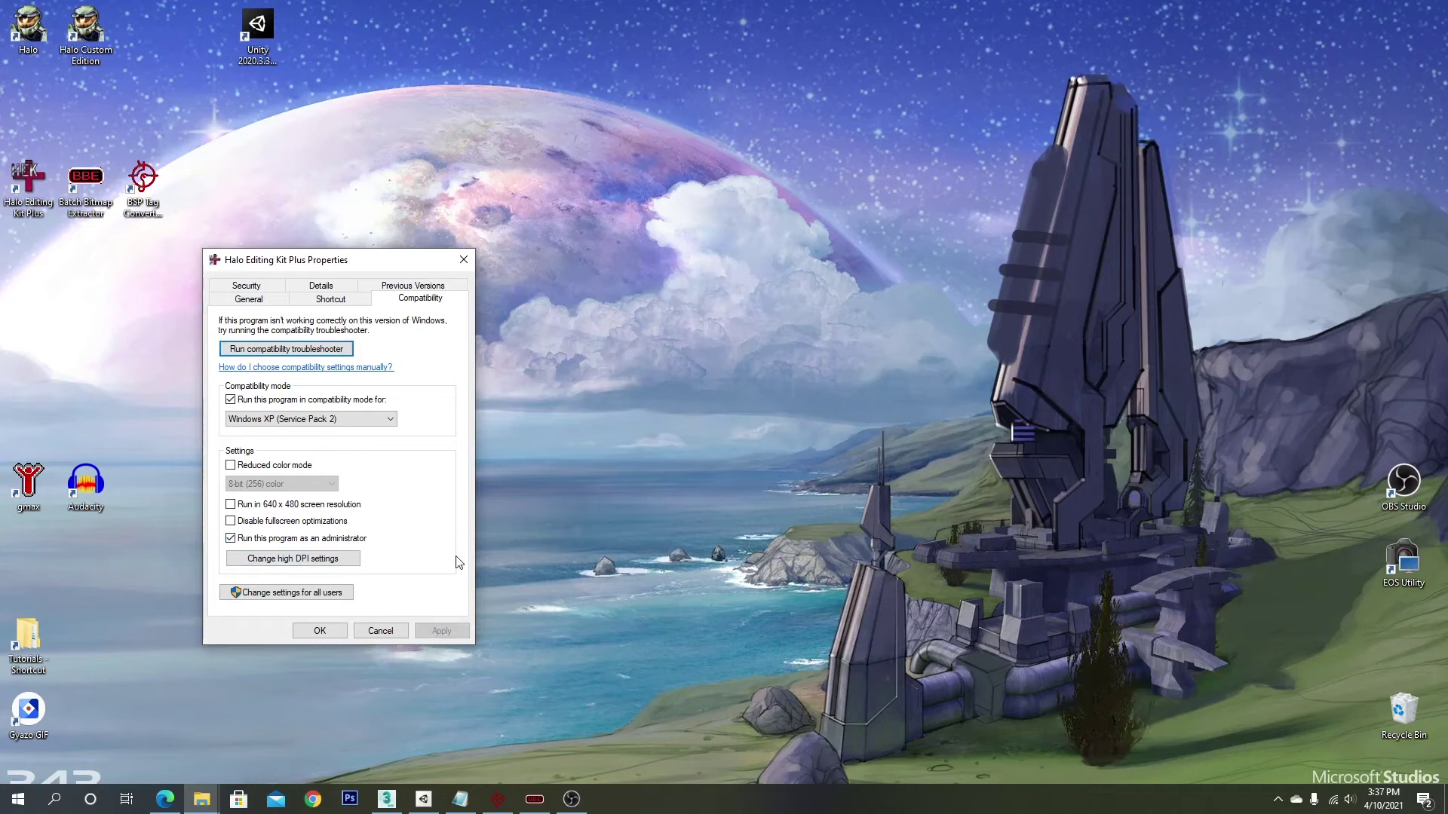
pyautogui.click(322, 632)
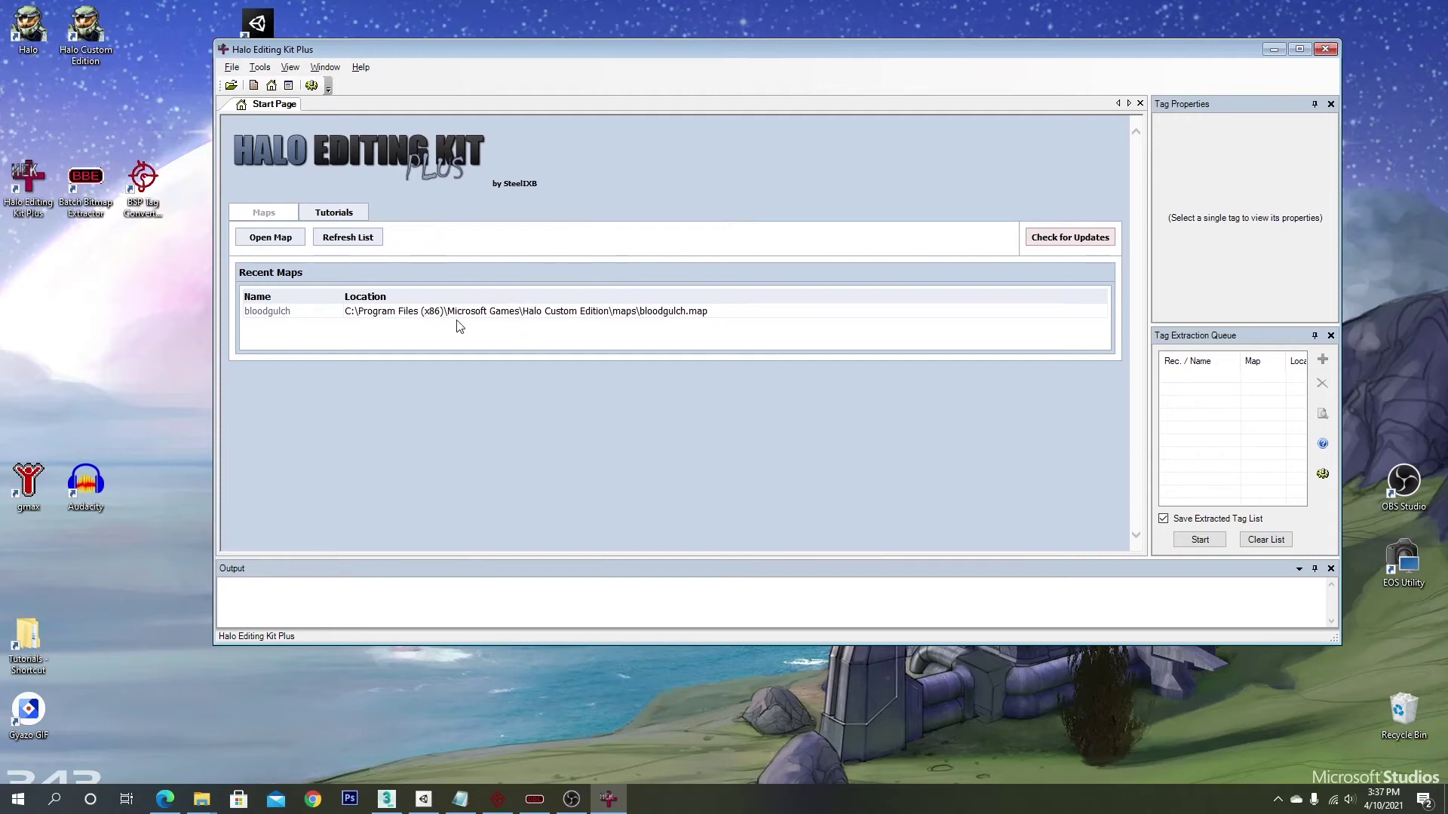
# Choose Open Map on the HEK+ Start Page to browse for a .map file
pyautogui.click(281, 240)
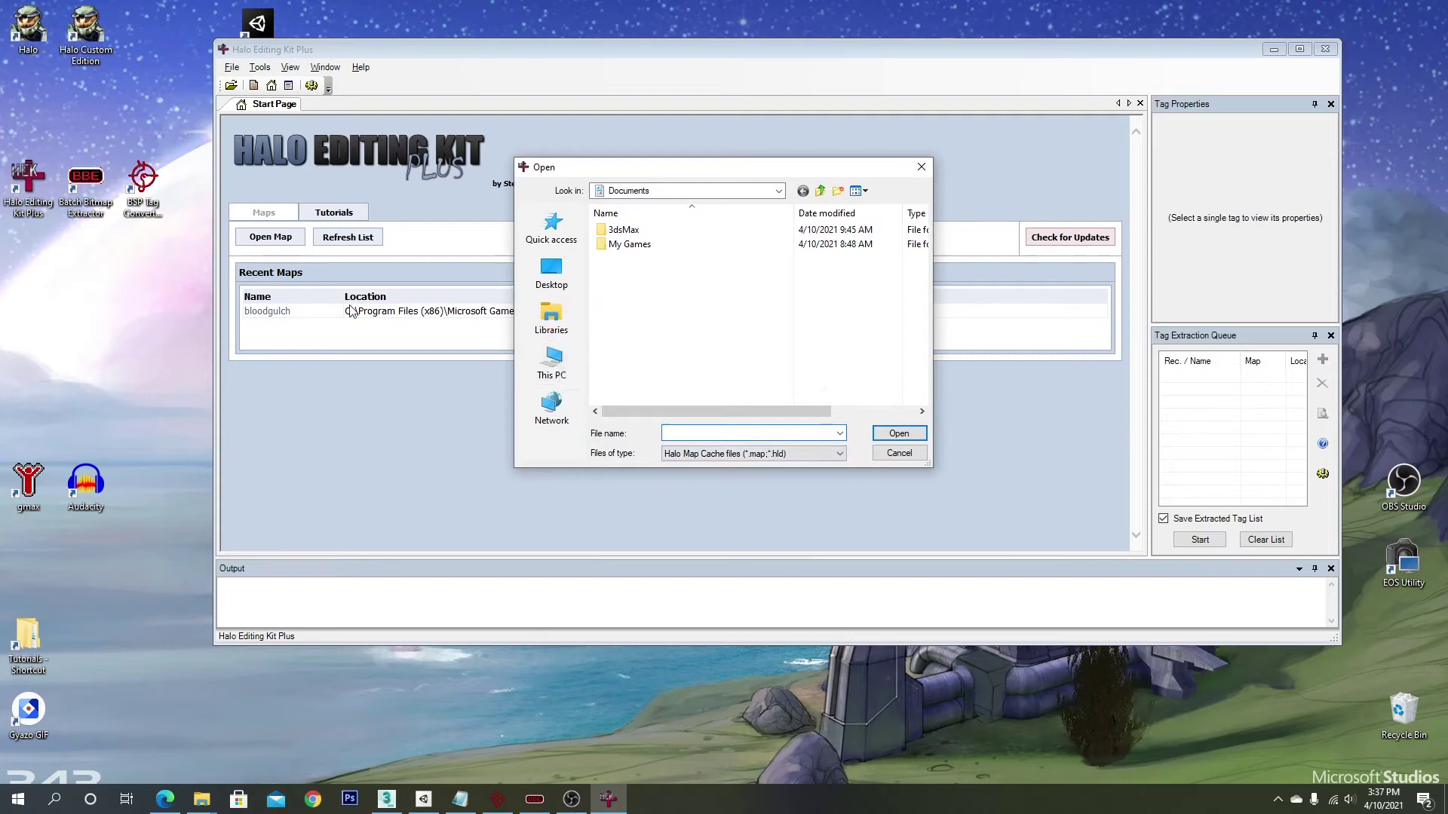
# Browse the Open dialog to C:\Program Files (x86)\Microsoft Games\Halo Custom Edition\maps
pyautogui.moveTo(654, 172); pyautogui.dragTo(729, 375)
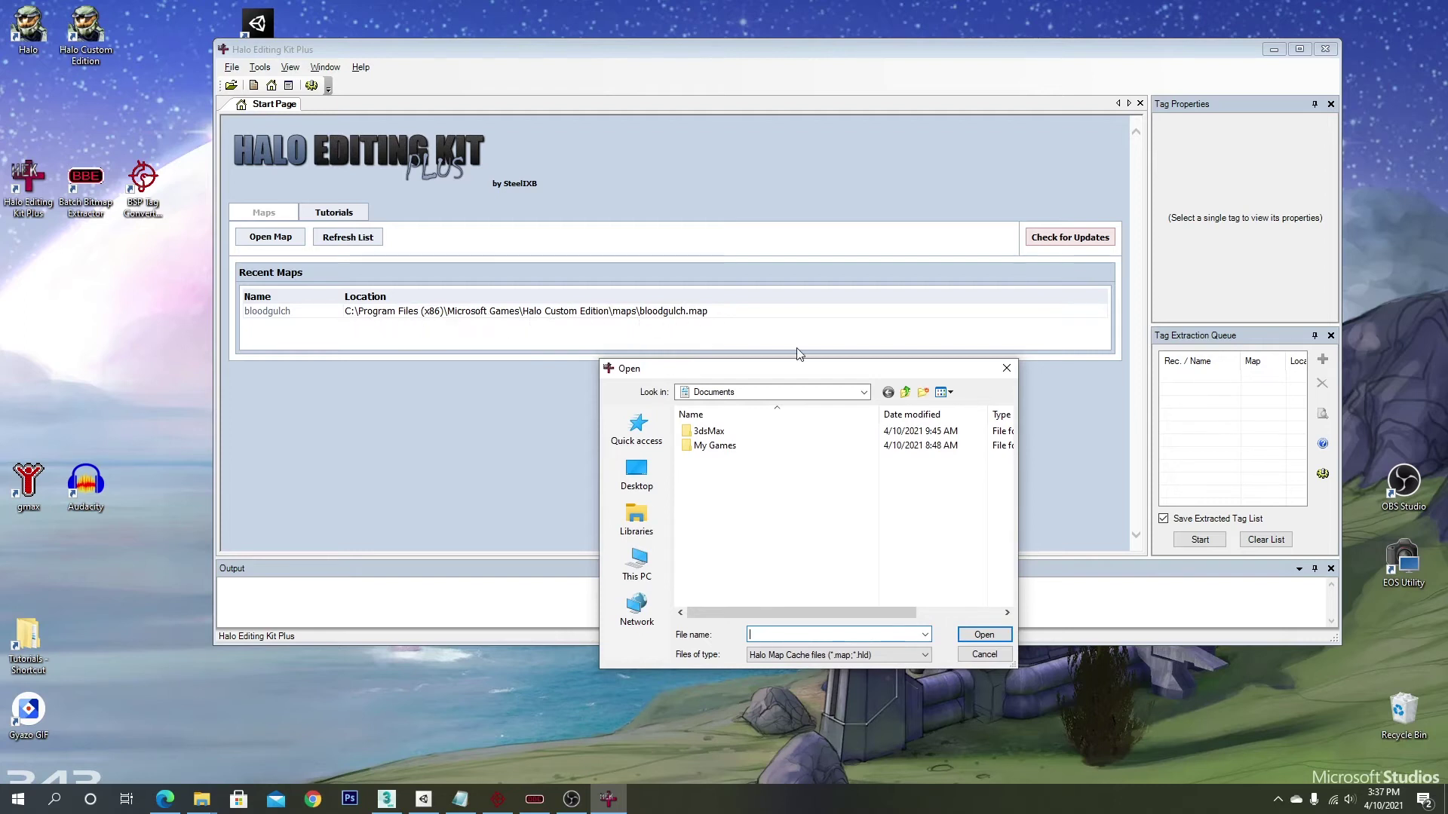
pyautogui.click(637, 561)
pyautogui.scroll(-5, 770, 549)
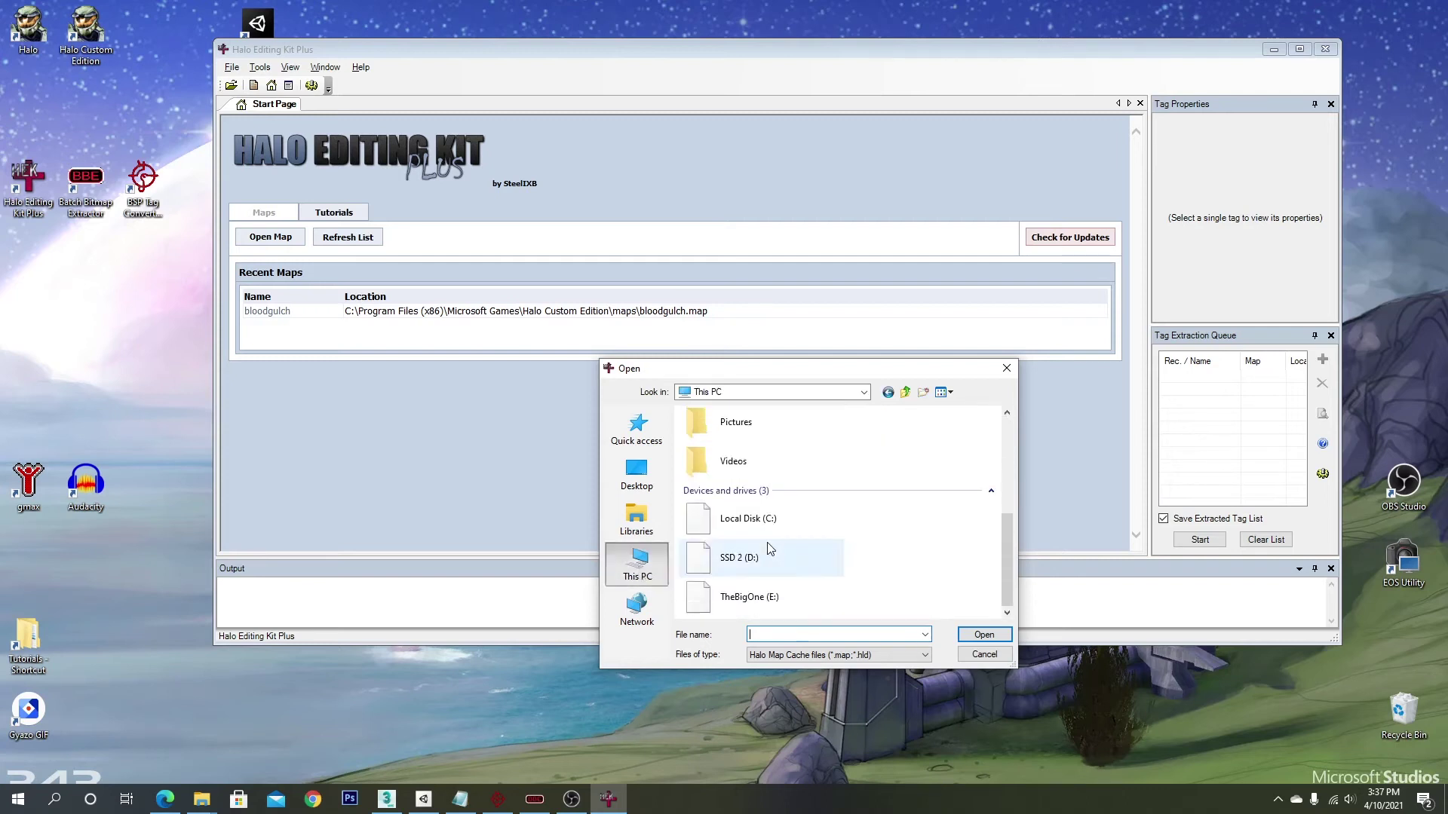
pyautogui.doubleClick(754, 519)
pyautogui.scroll(-1, 750, 483)
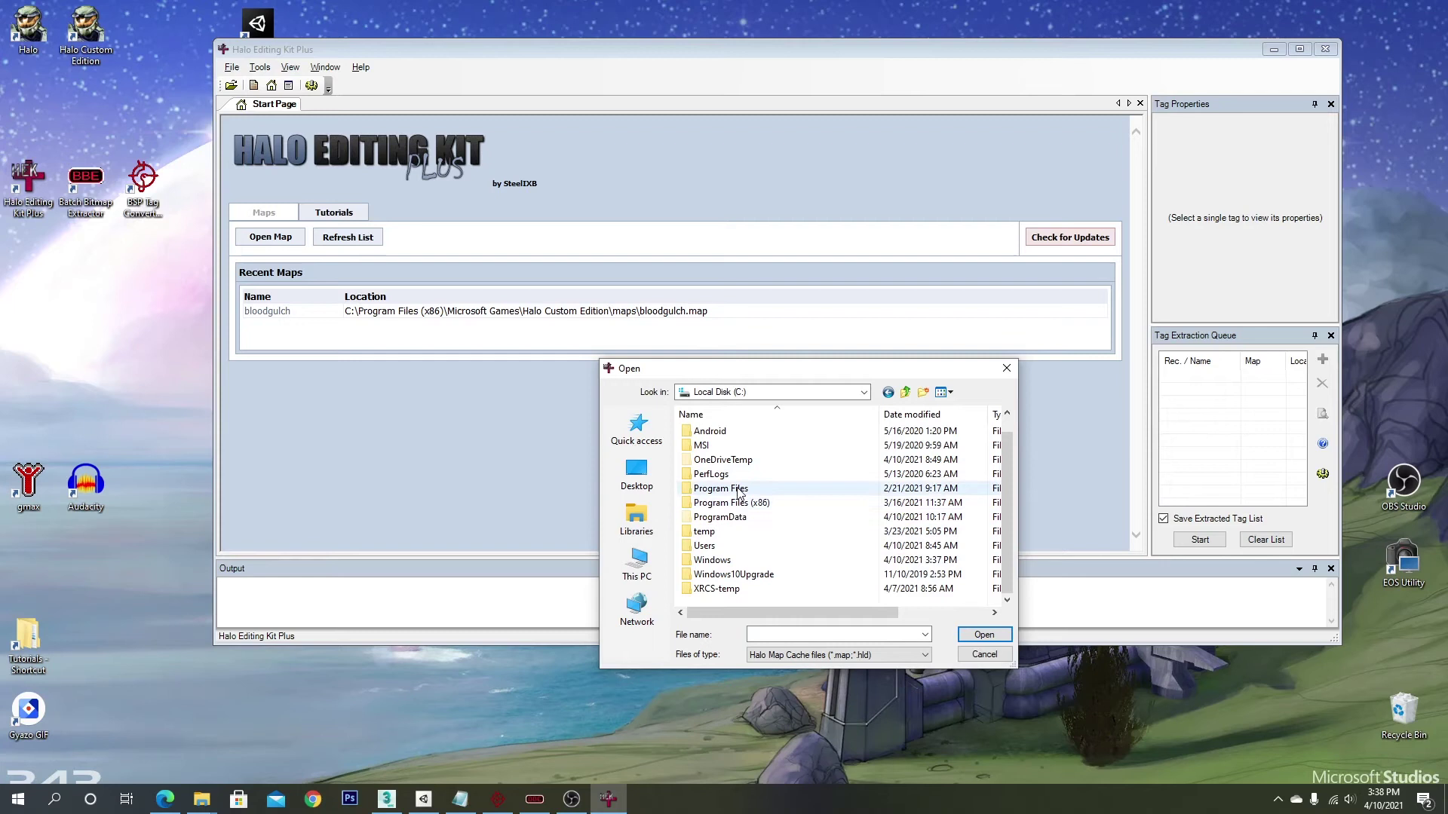
pyautogui.doubleClick(739, 502)
pyautogui.scroll(-5, 739, 527)
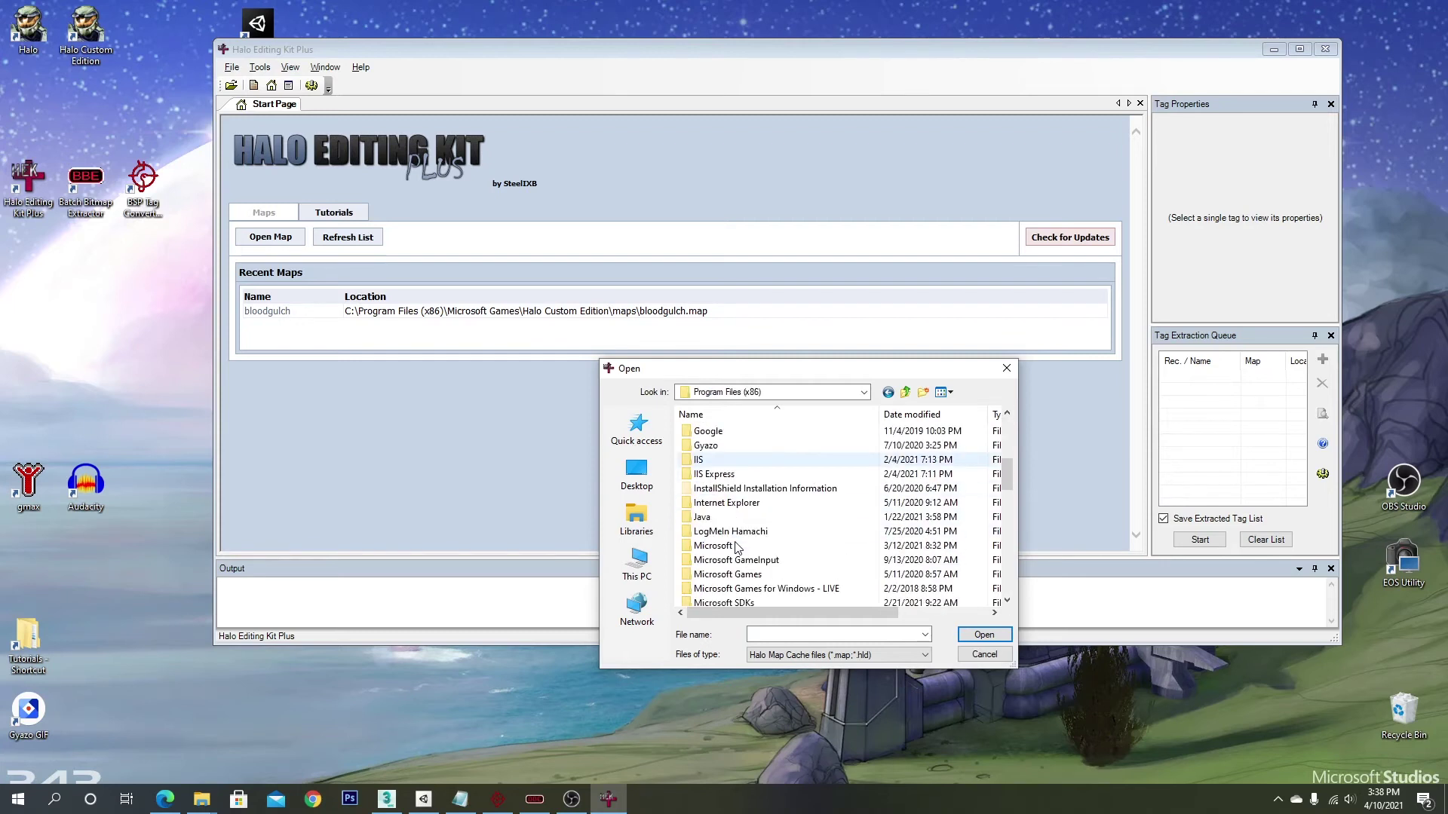
pyautogui.doubleClick(730, 574)
pyautogui.doubleClick(738, 434)
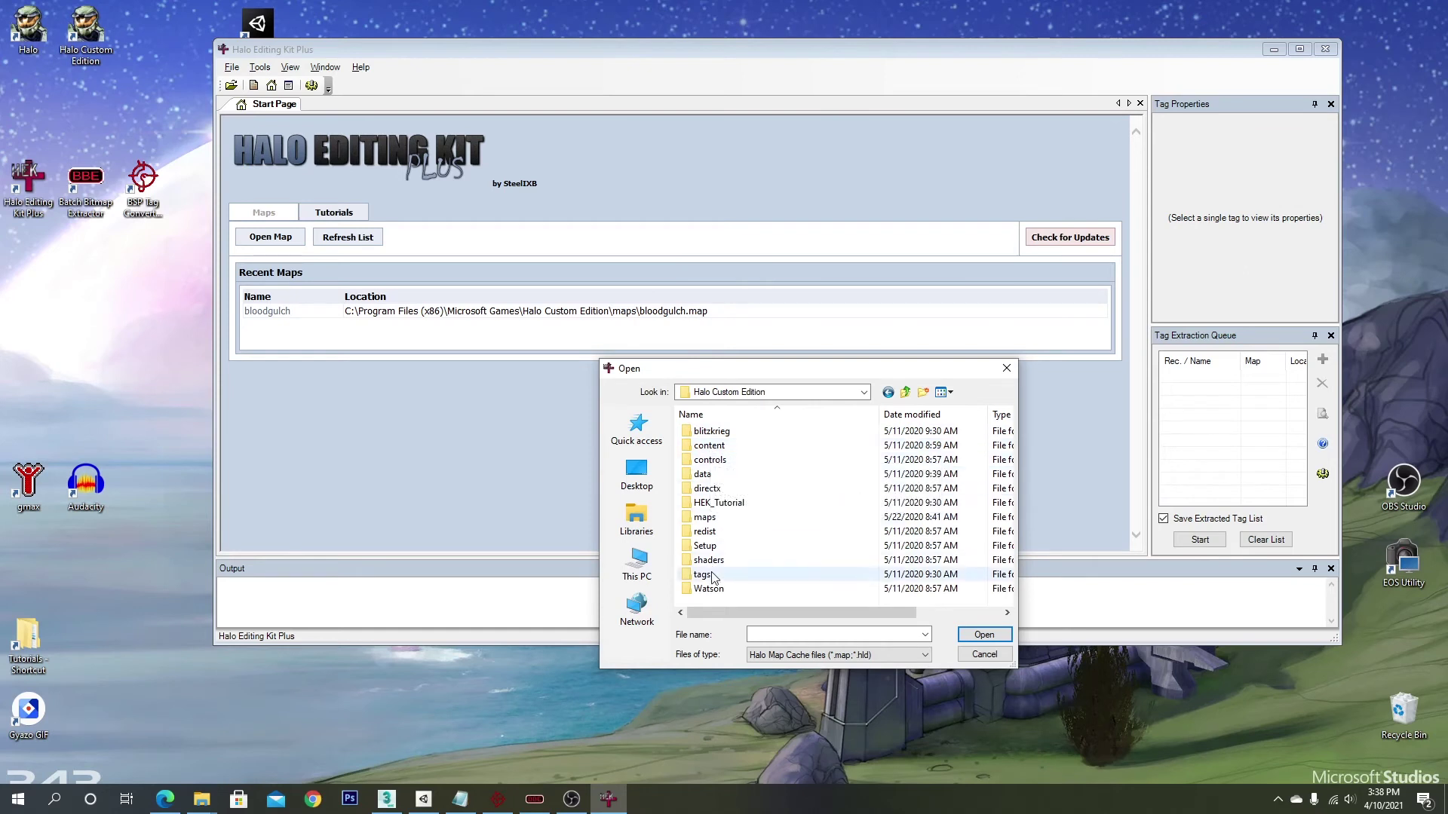
pyautogui.doubleClick(704, 517)
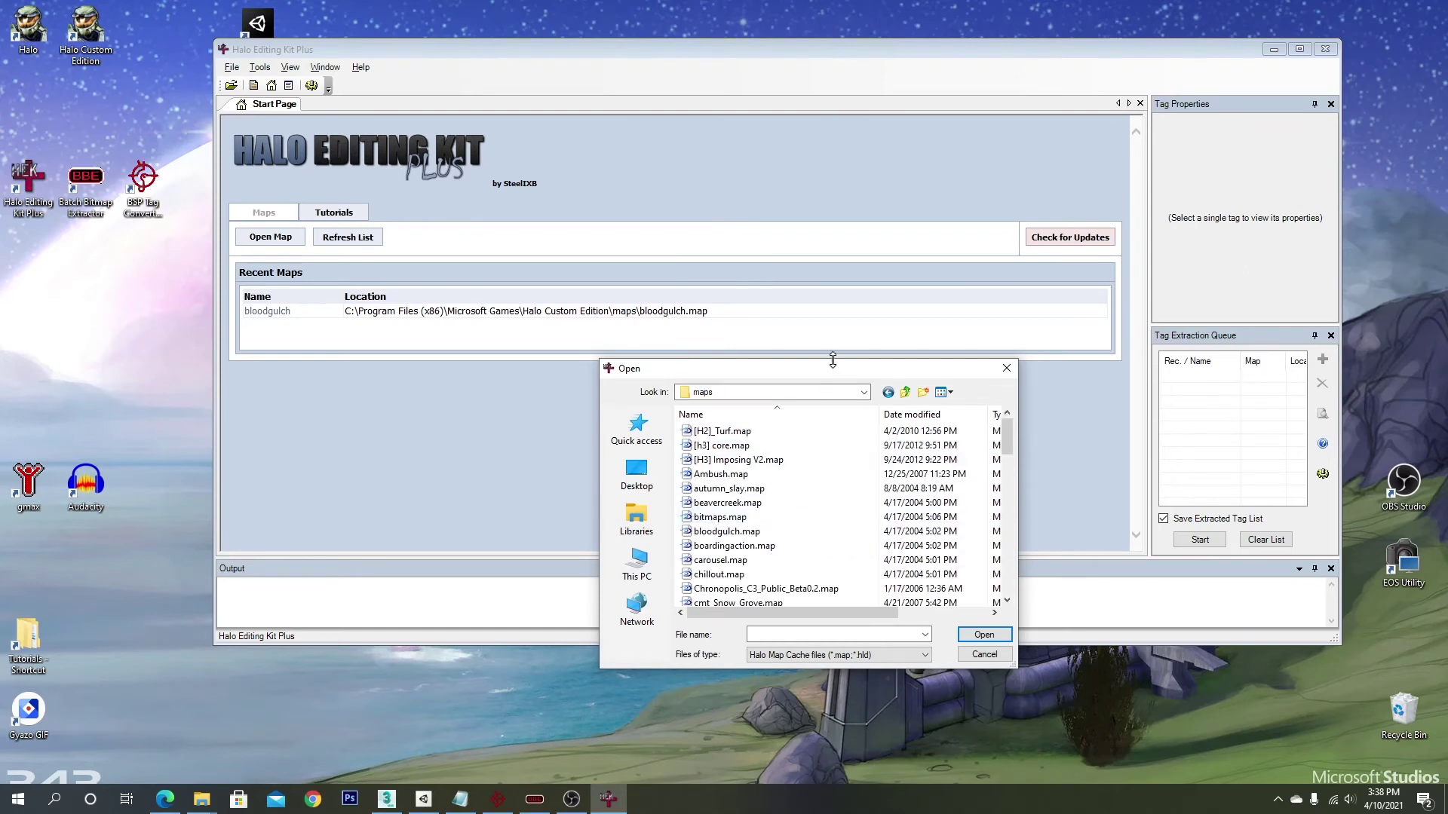
# Load bloodgulch.map from the maps folder into Map Explorer
pyautogui.moveTo(833, 361); pyautogui.dragTo(833, 189)
pyautogui.moveTo(1009, 302); pyautogui.dragTo(1008, 520)
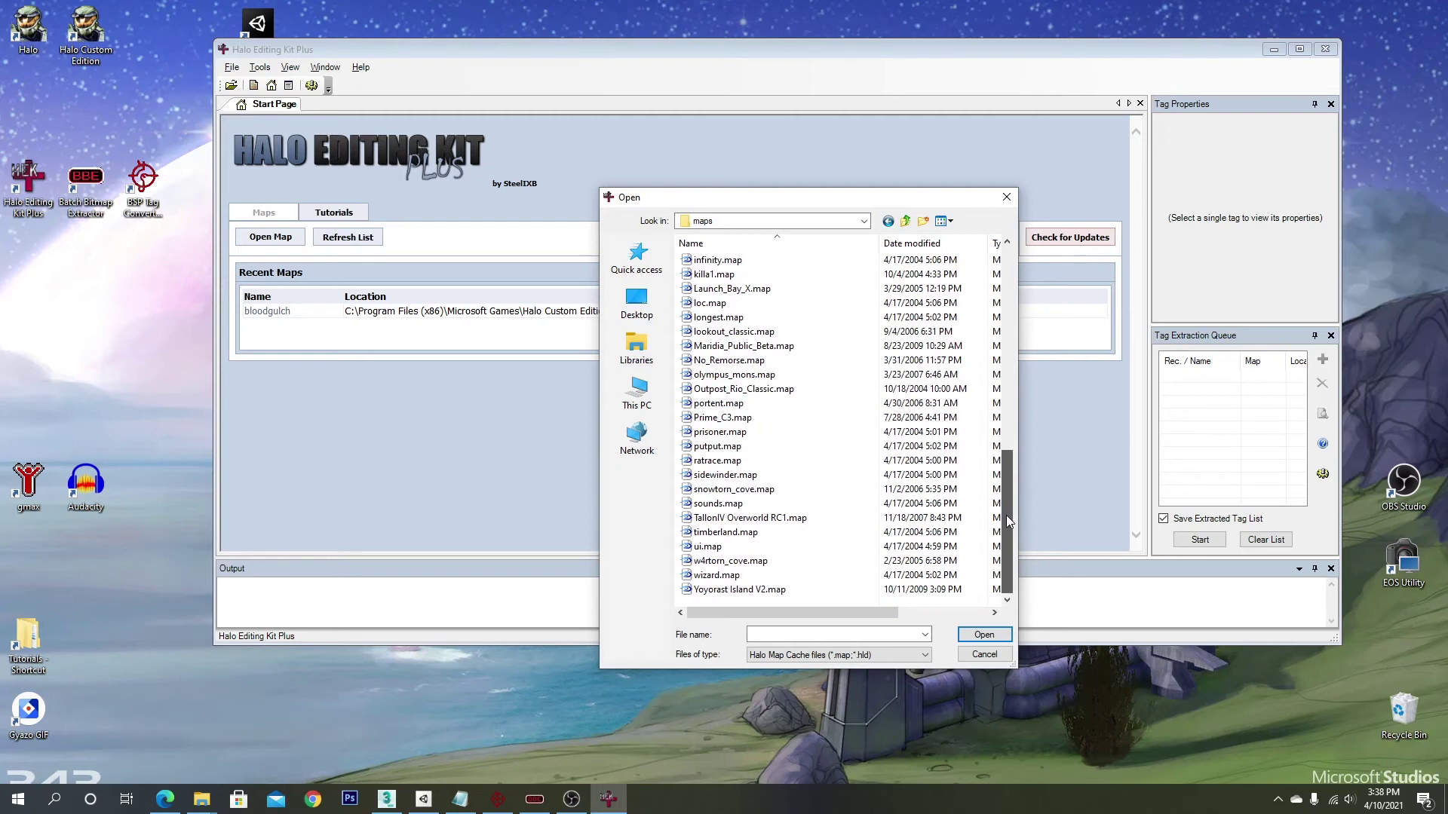
pyautogui.moveTo(1006, 515); pyautogui.dragTo(1003, 283)
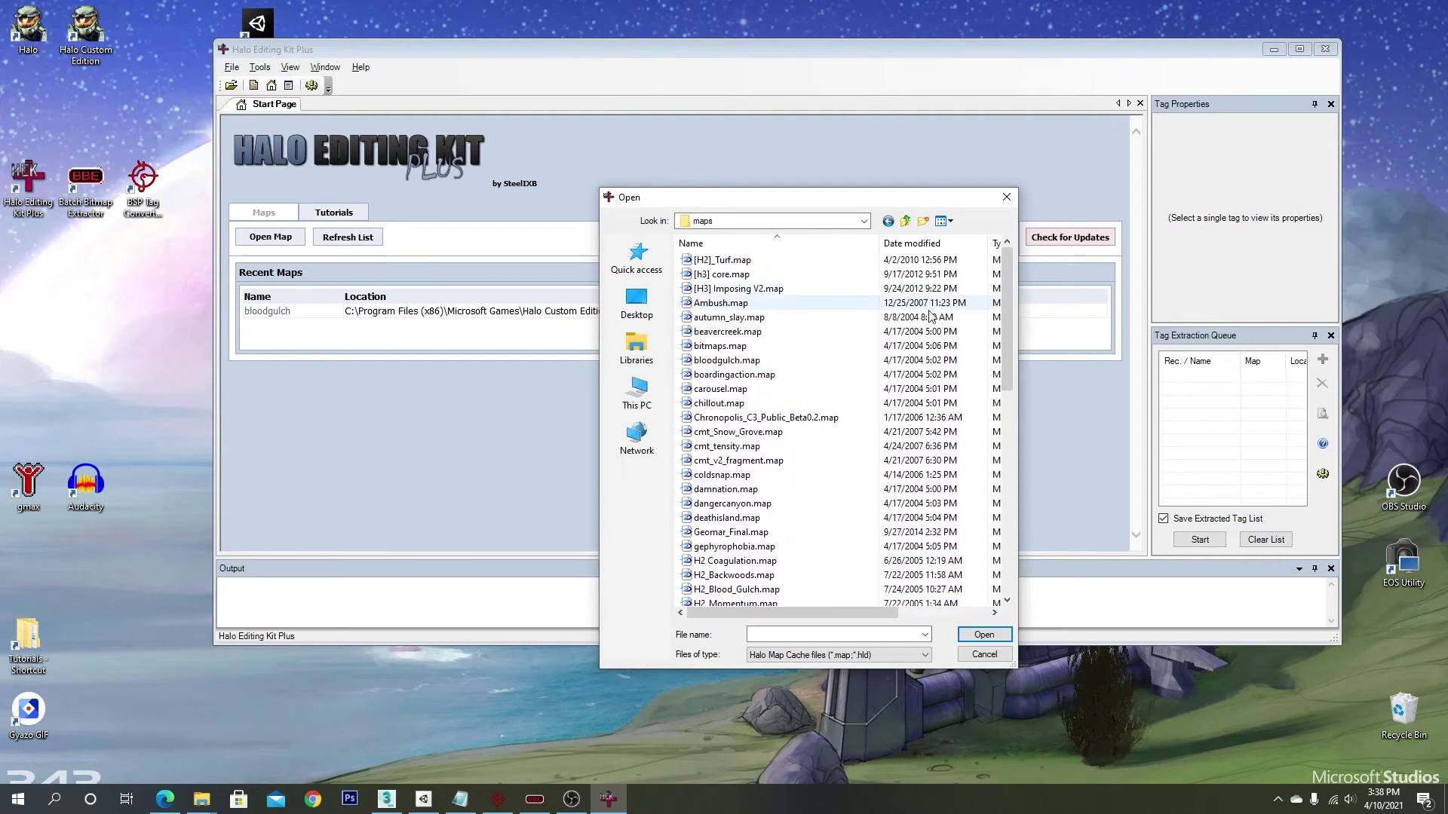
pyautogui.doubleClick(763, 361)
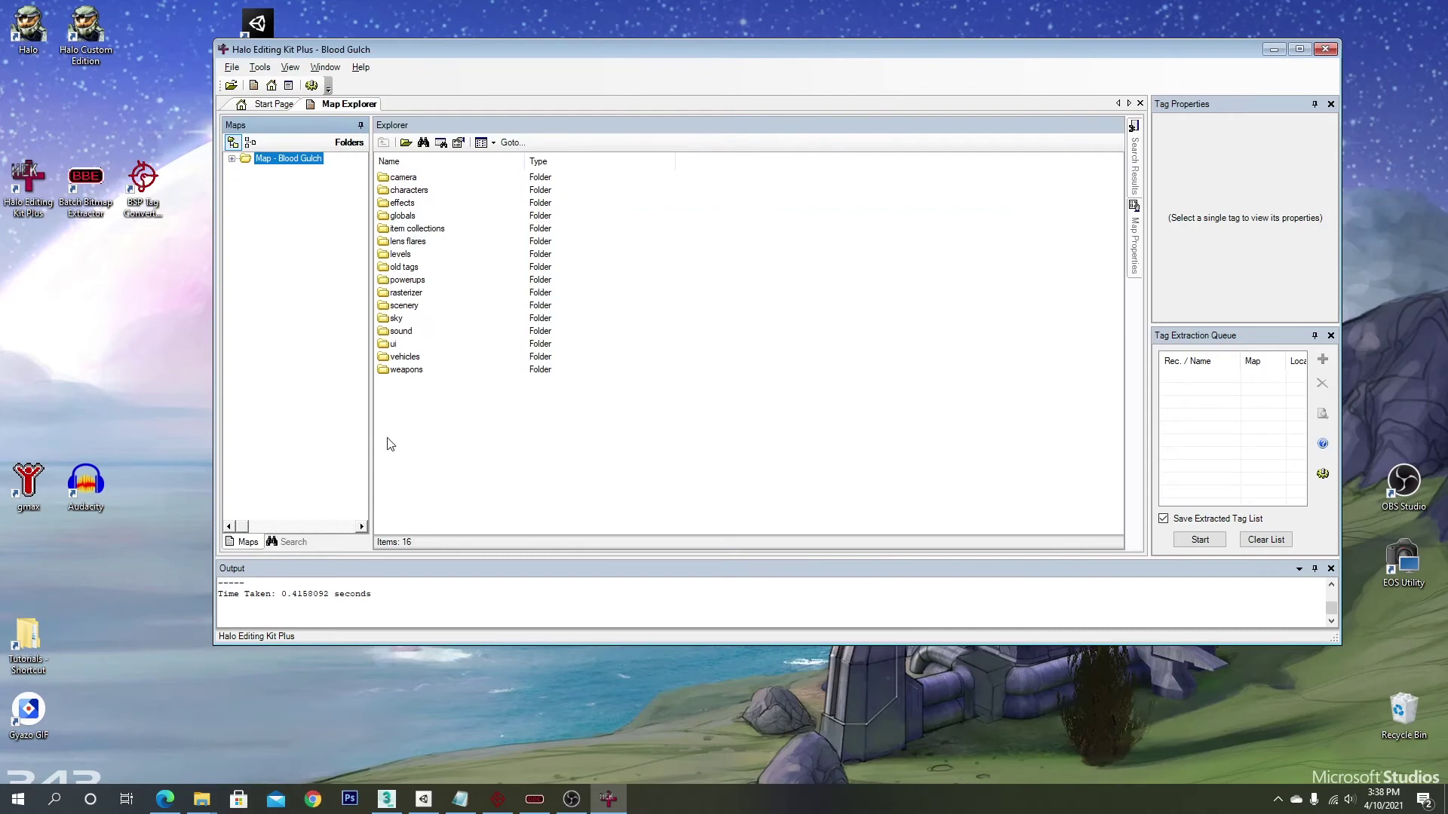
# Expand the Blood Gulch tree, view the levels folder, then open weapons > assault rifle
pyautogui.click(232, 158)
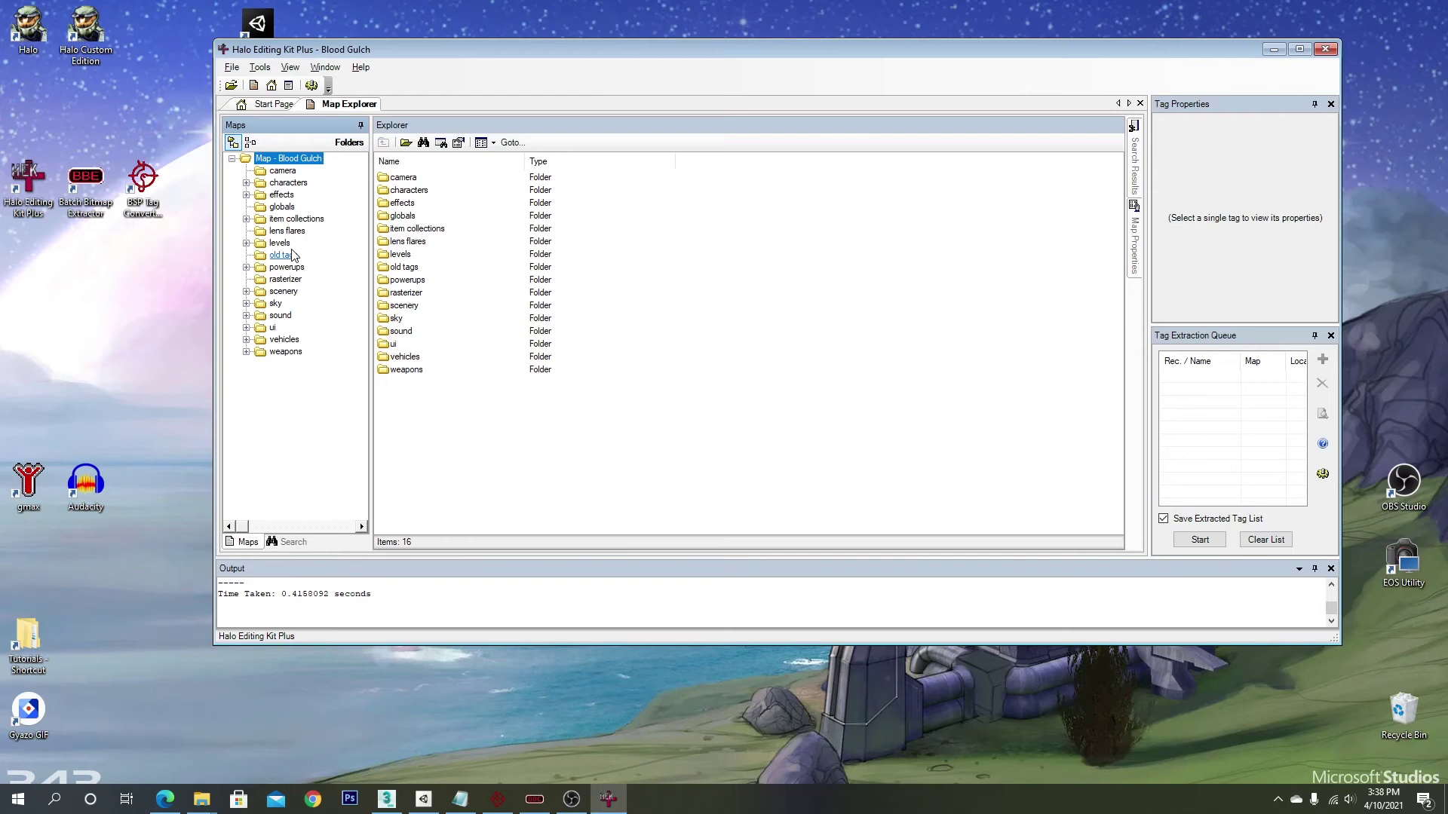
pyautogui.click(280, 243)
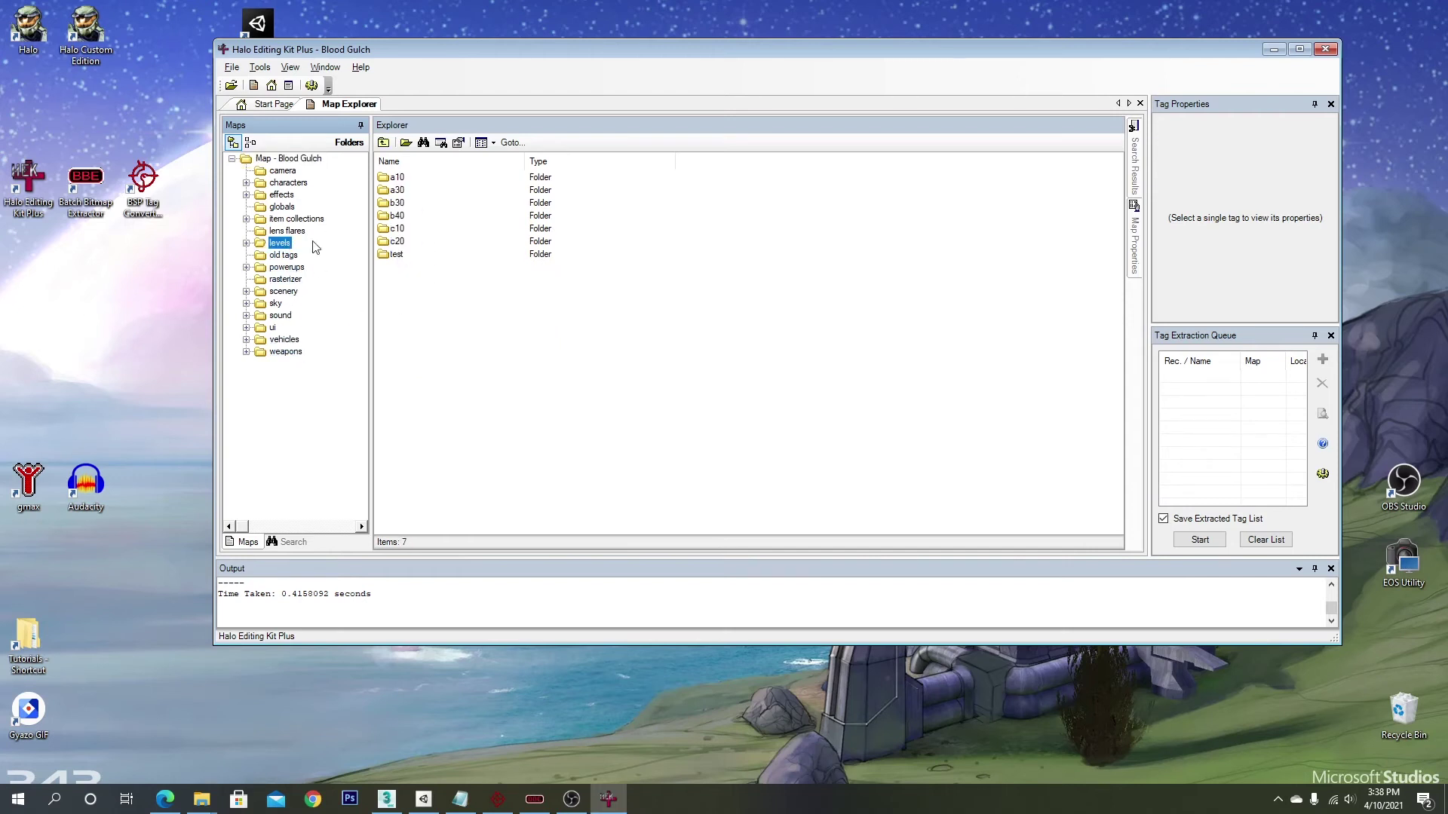
pyautogui.click(298, 160)
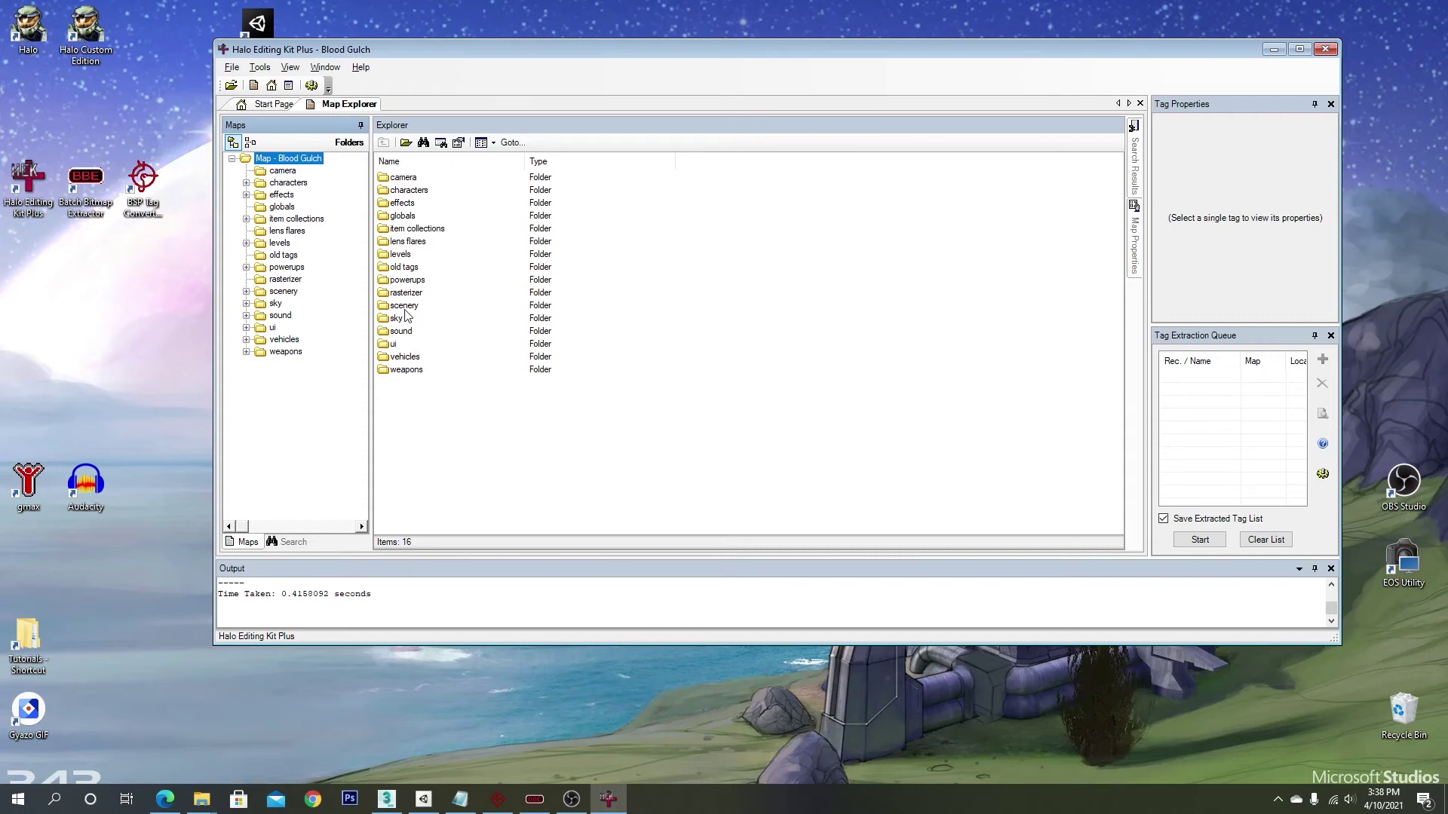
pyautogui.doubleClick(405, 369)
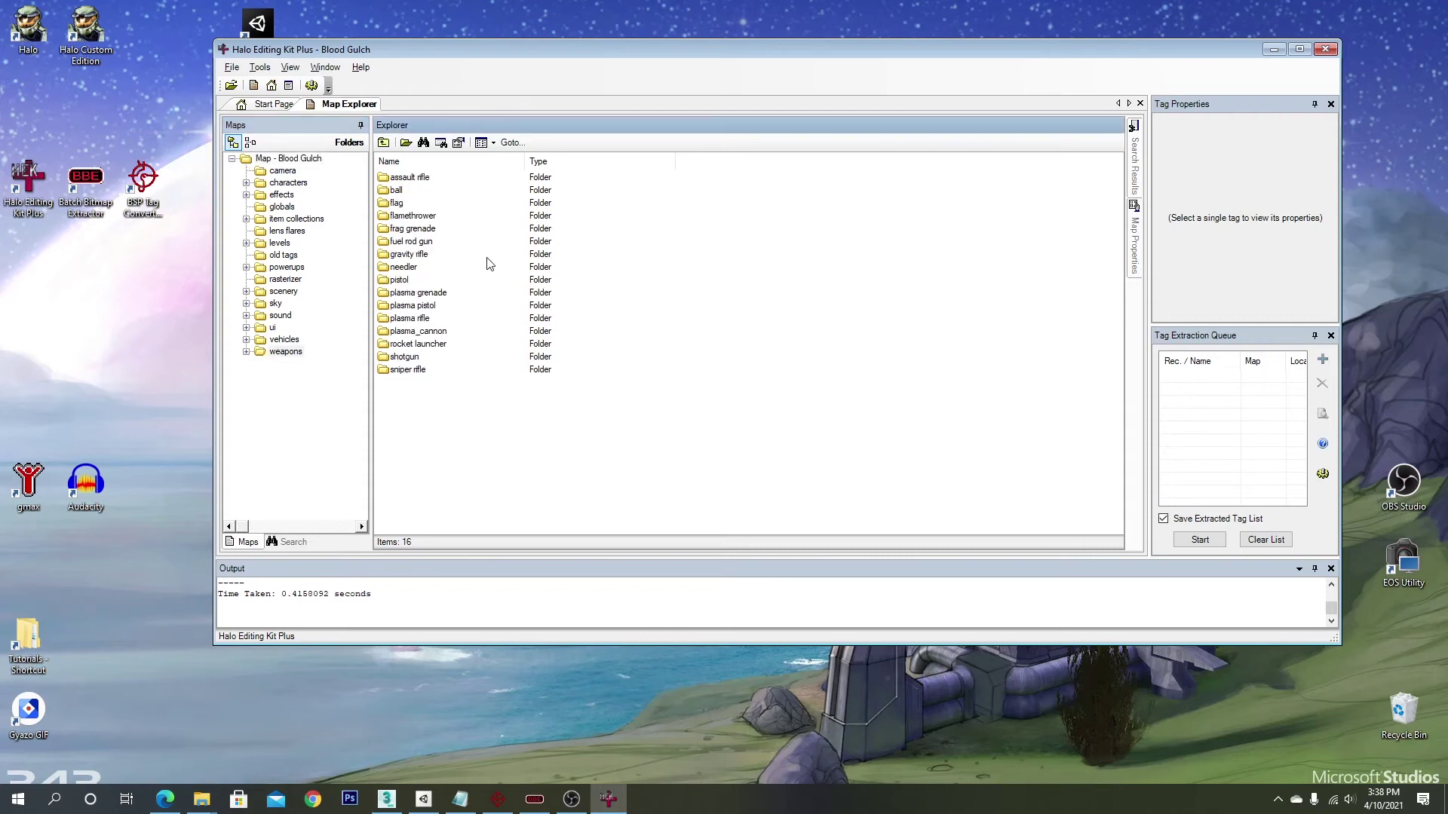
pyautogui.doubleClick(421, 179)
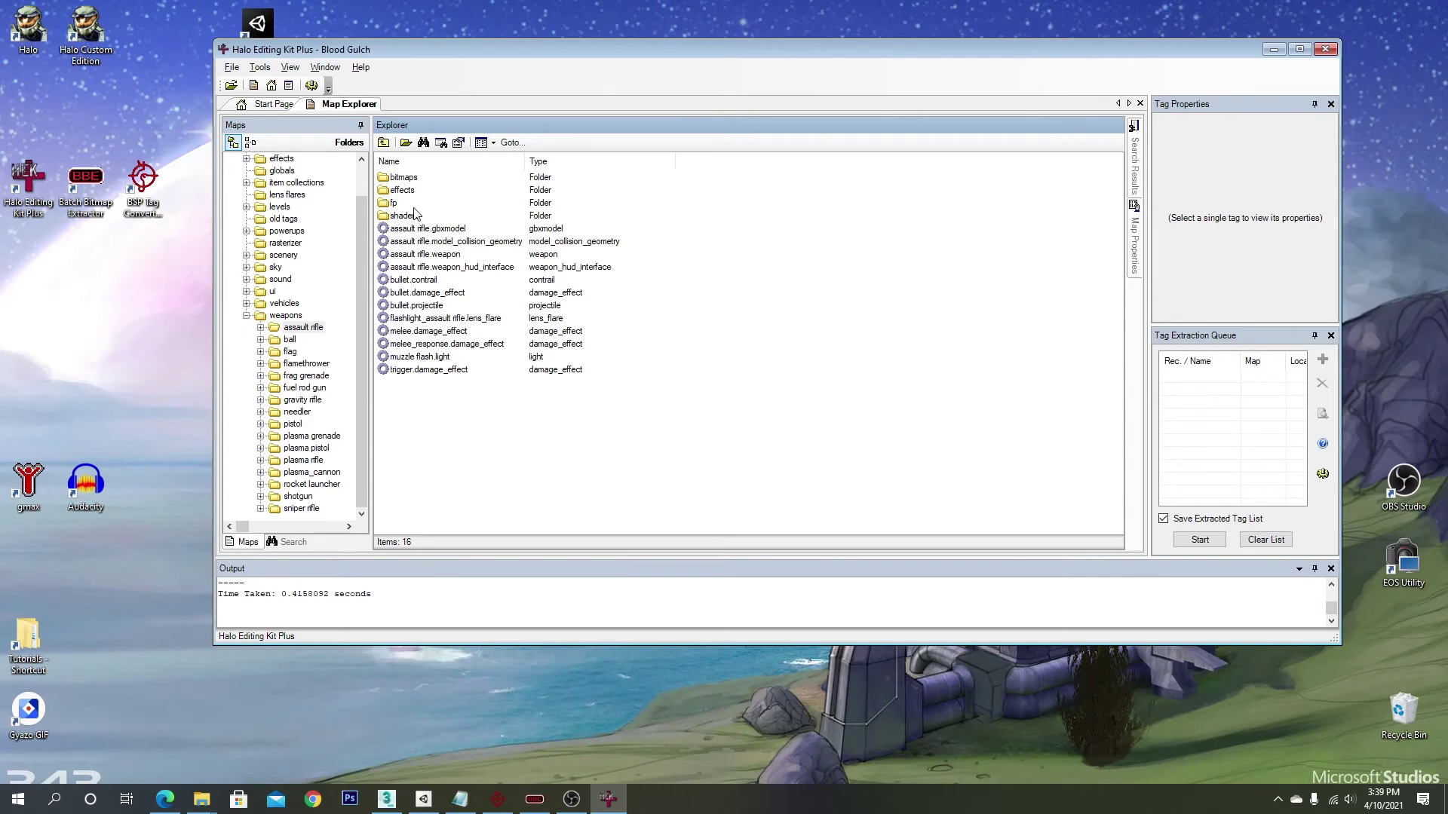
# Look inside the assault rifle's fp folder, then return to the weapons folder listing
pyautogui.doubleClick(389, 203)
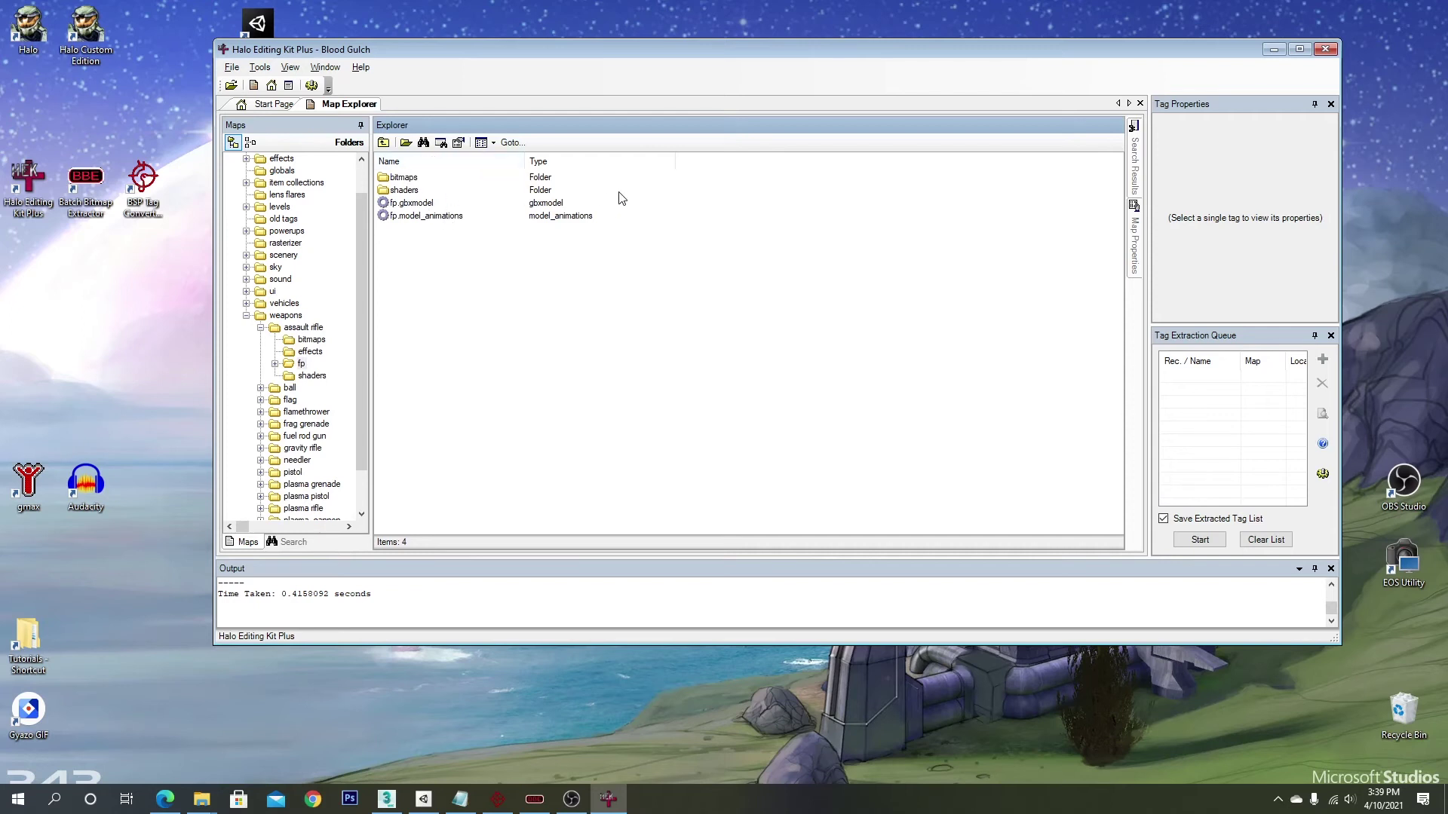
pyautogui.click(303, 327)
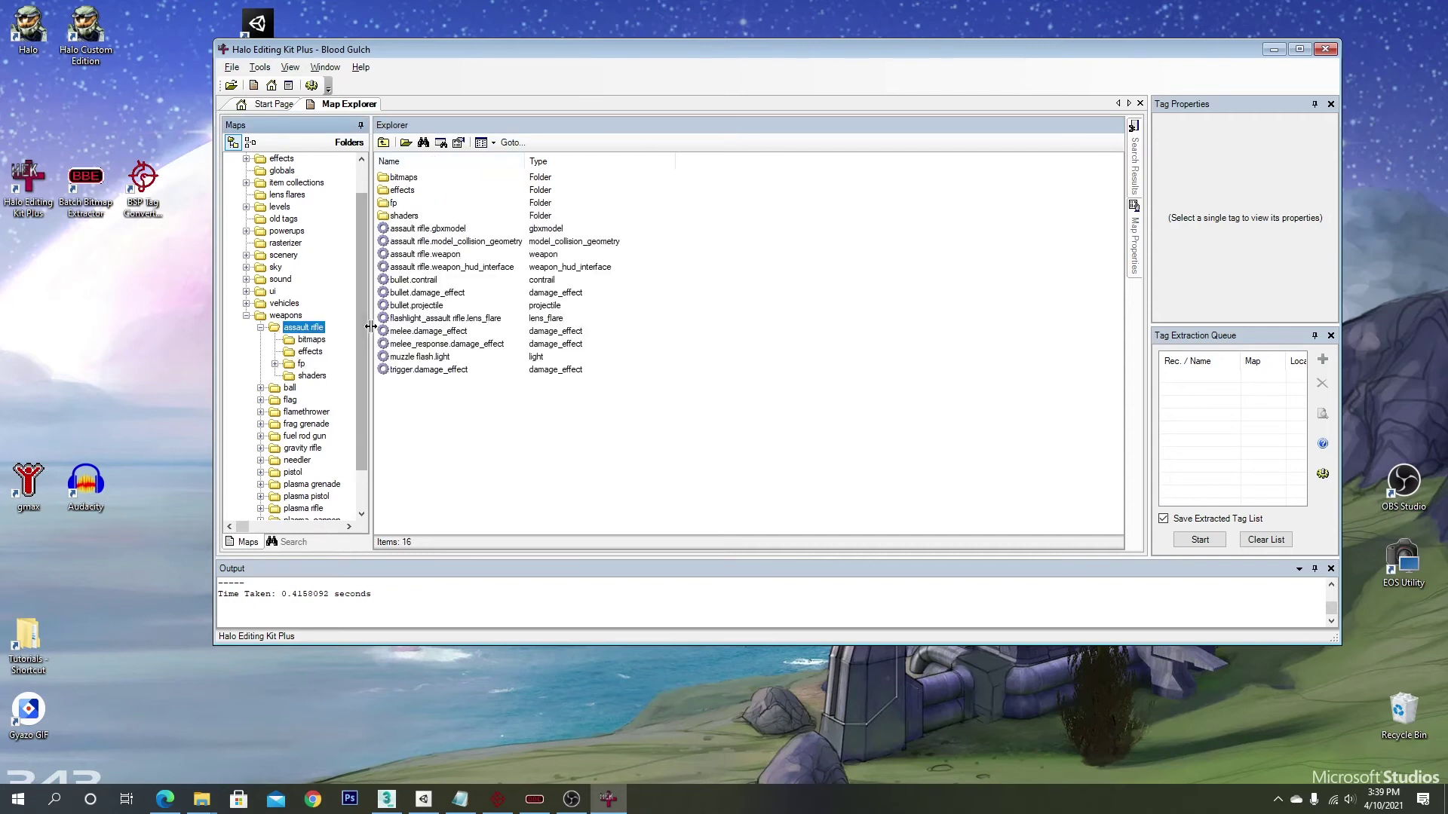
pyautogui.click(285, 316)
pyautogui.click(305, 329)
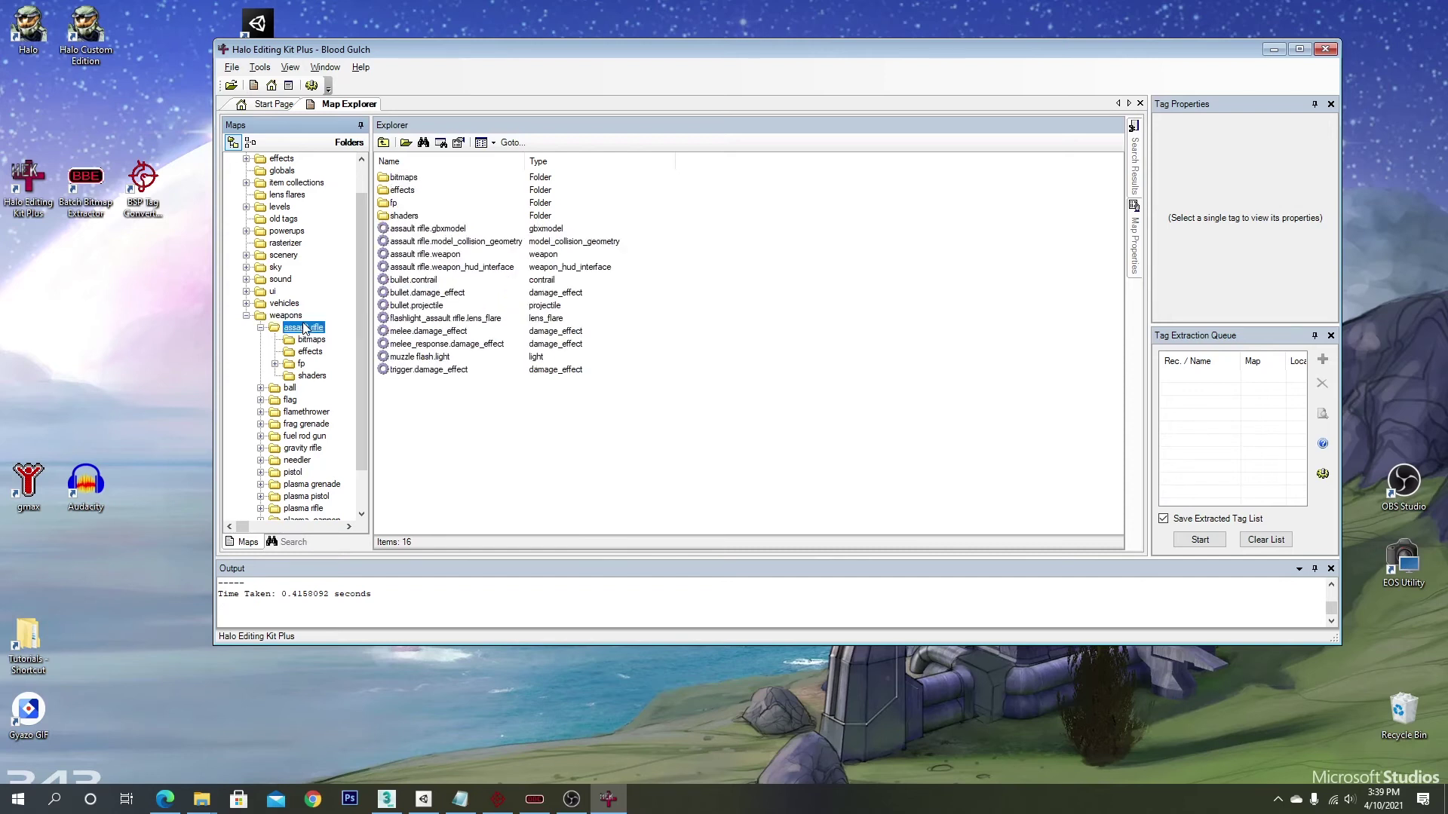
pyautogui.click(286, 316)
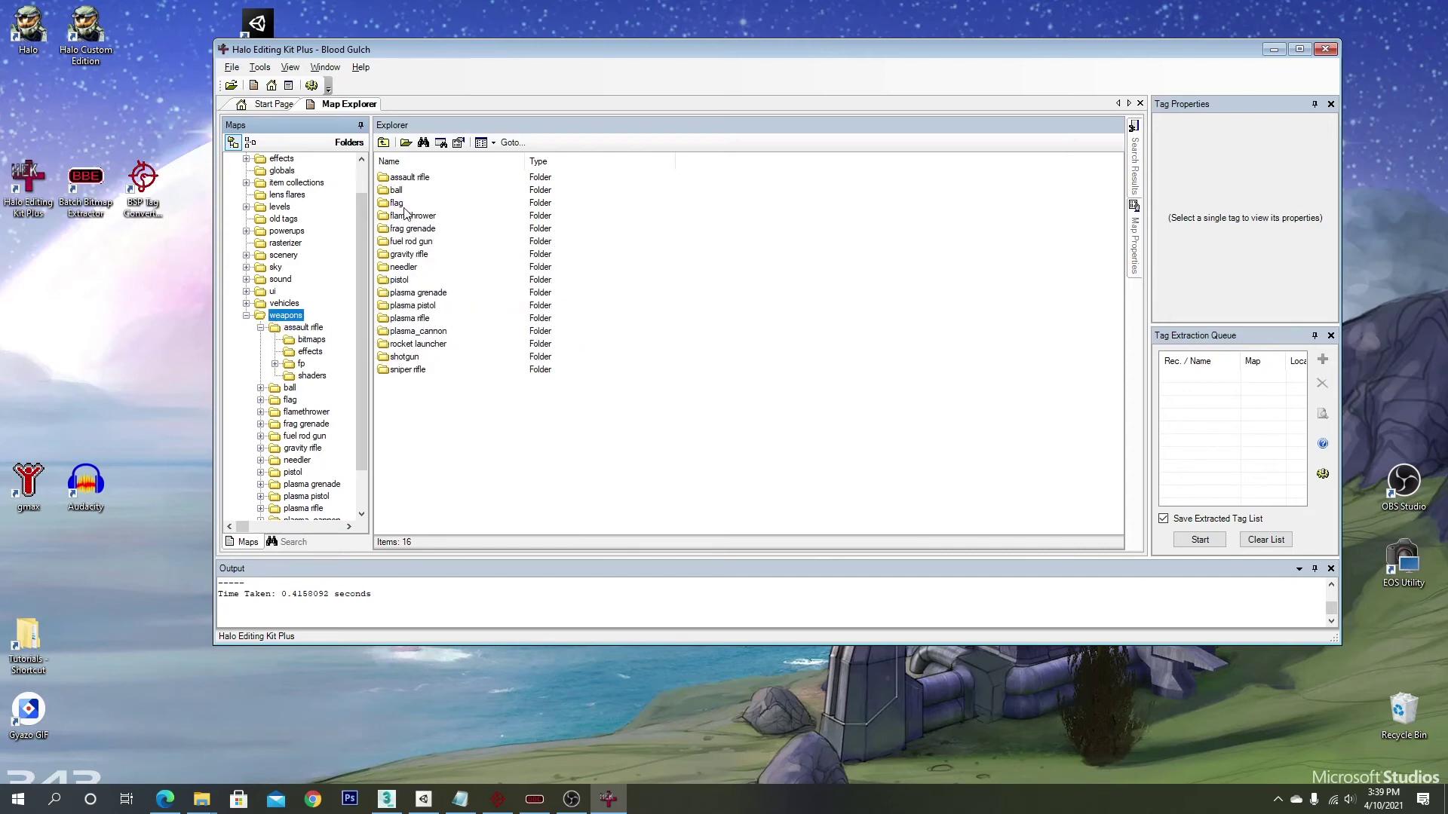
# Extract the assault rifle folder with Extract To..., keeping the HaloCE-RIPS destination path
pyautogui.rightClick(408, 178)
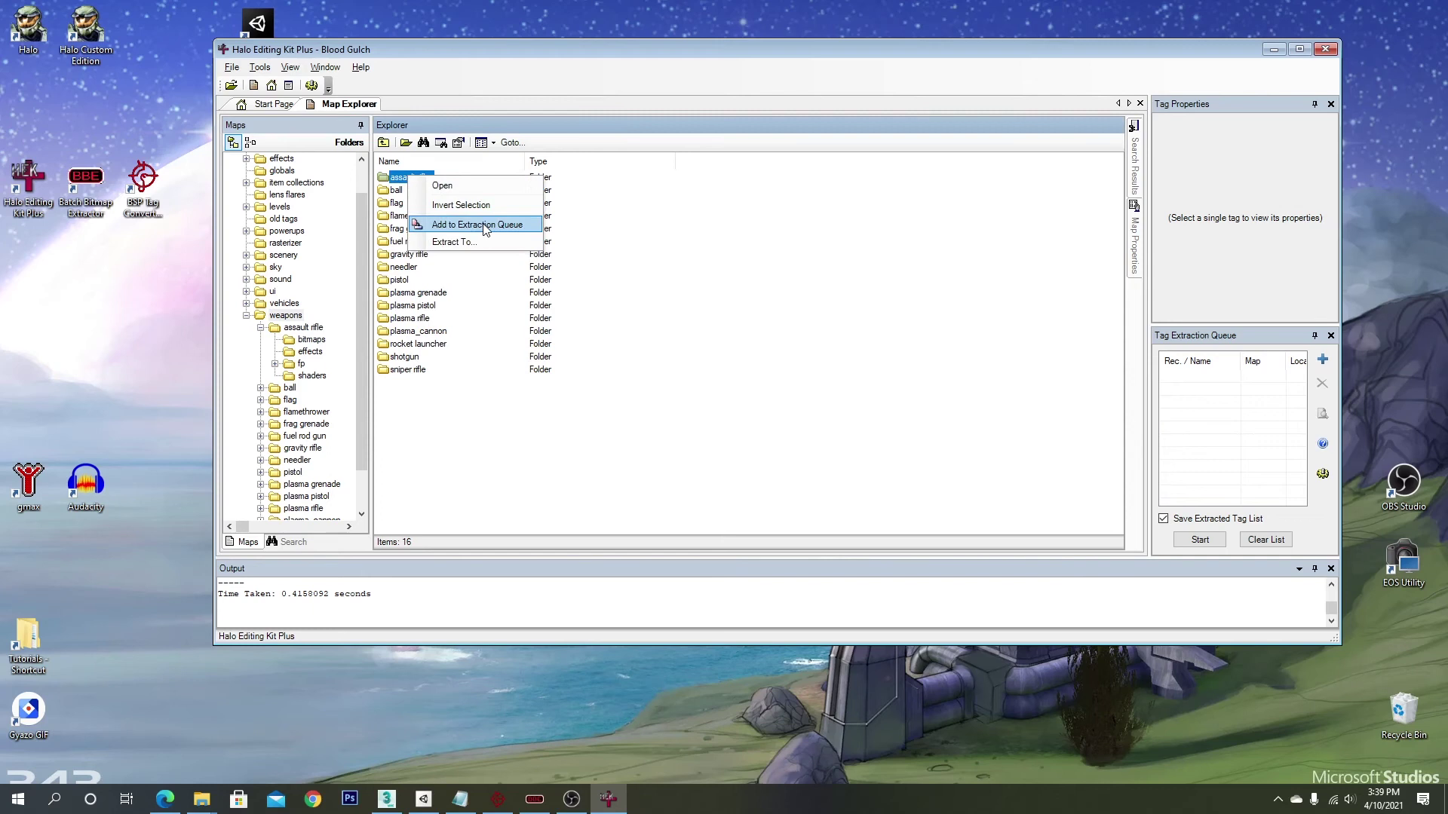
pyautogui.click(454, 242)
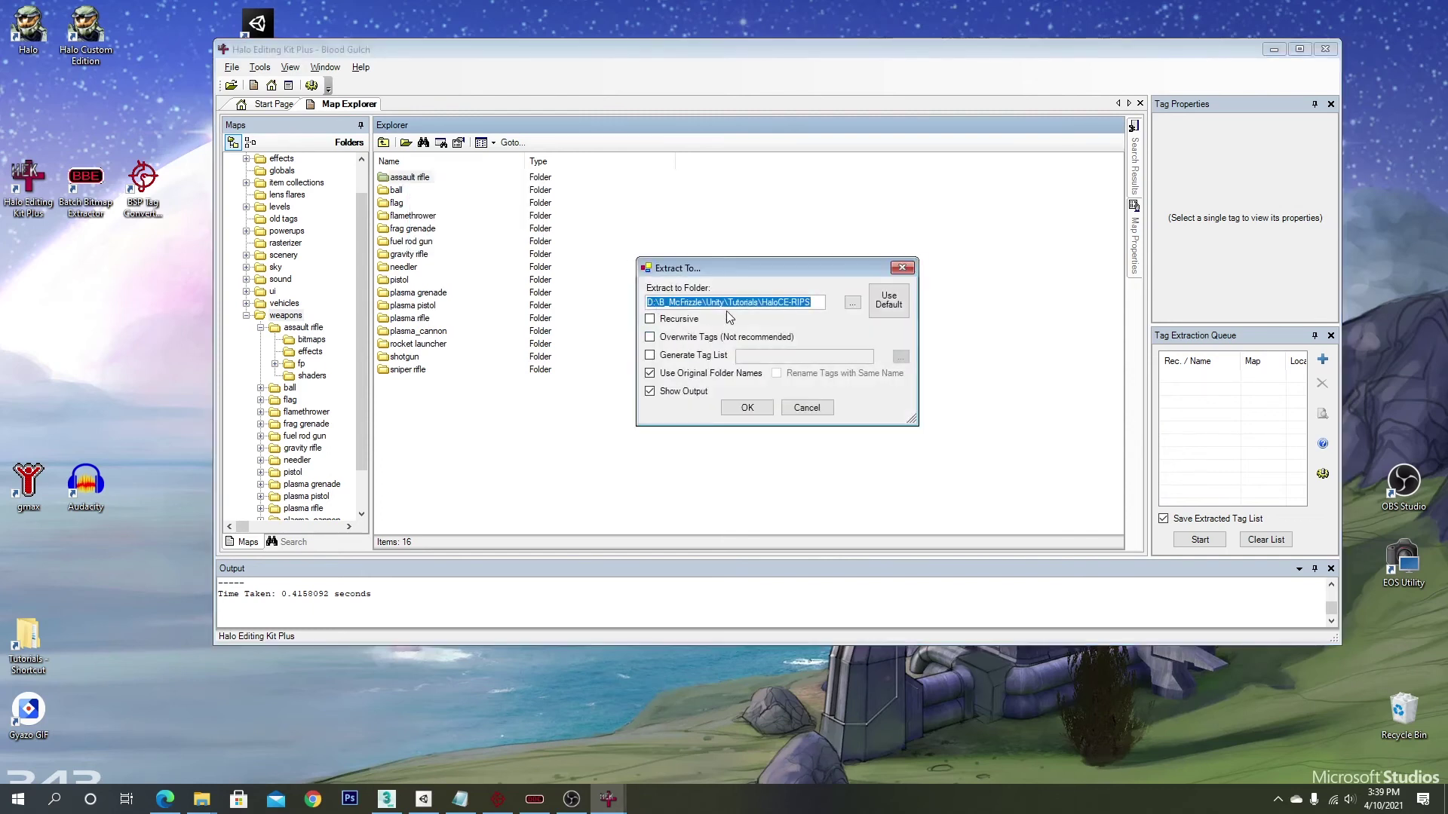
pyautogui.click(658, 302)
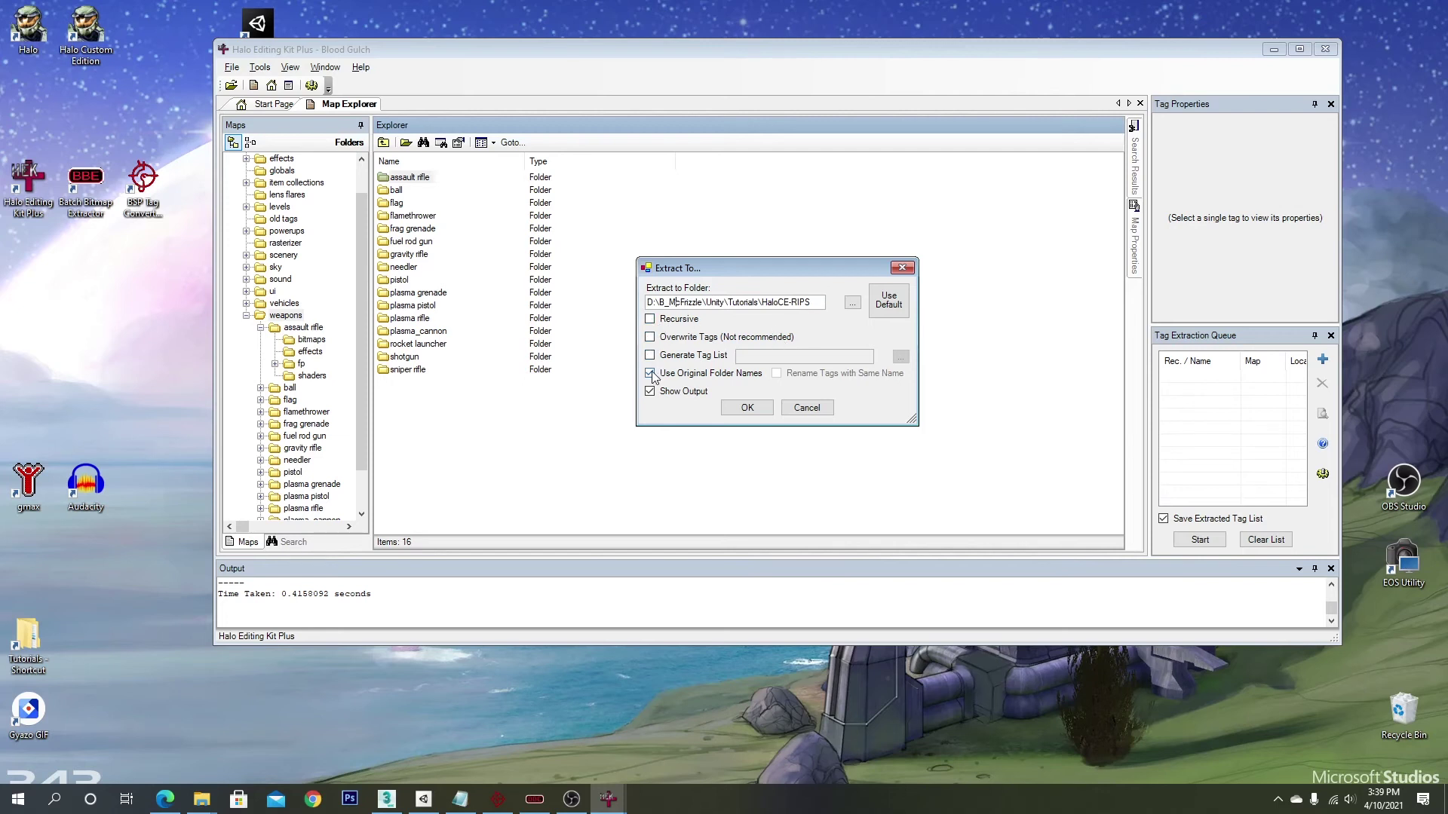
pyautogui.click(739, 406)
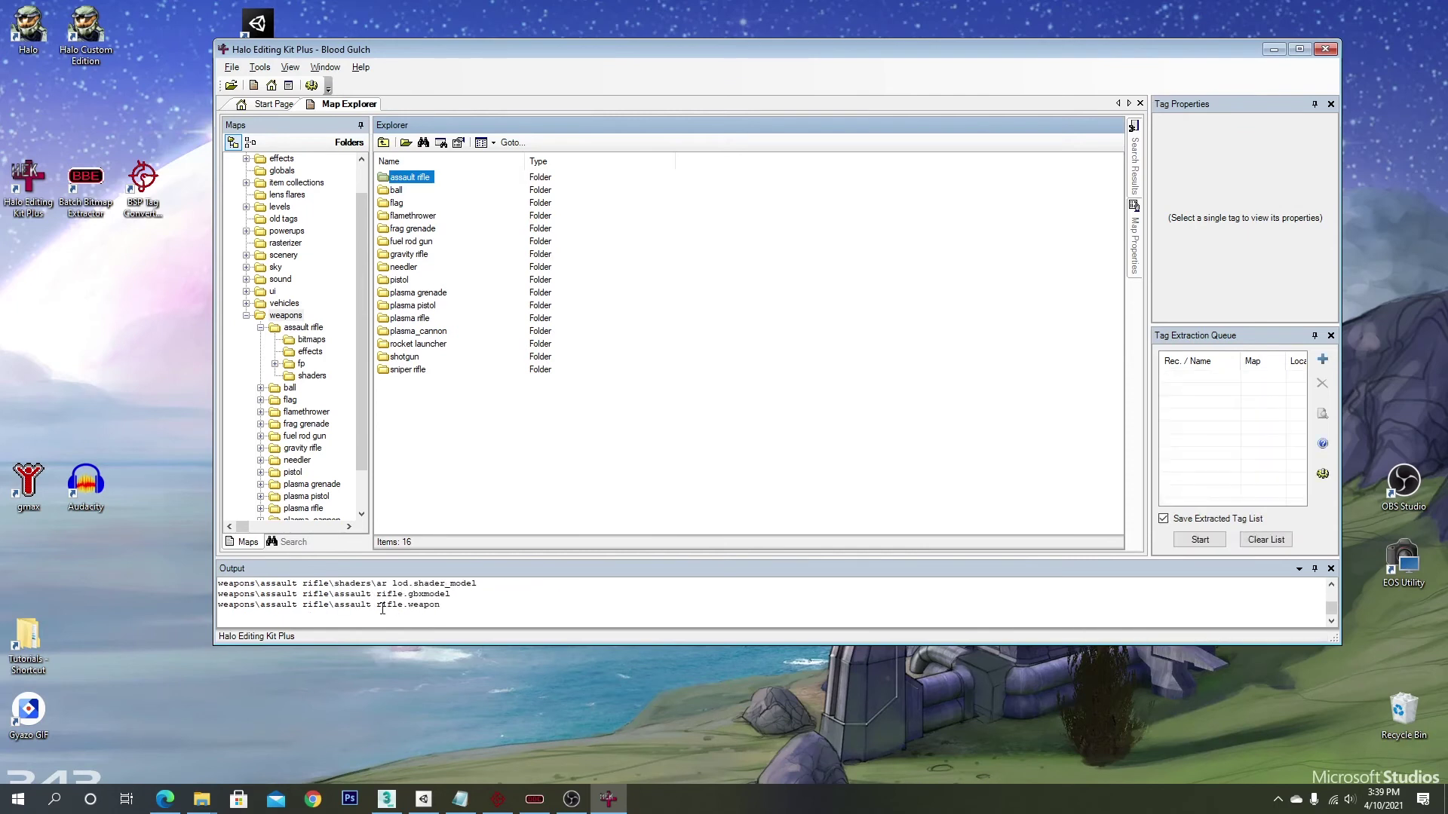
# Bring up the HaloCE-RIPS window and open weapons > assault rifle
pyautogui.click(205, 795)
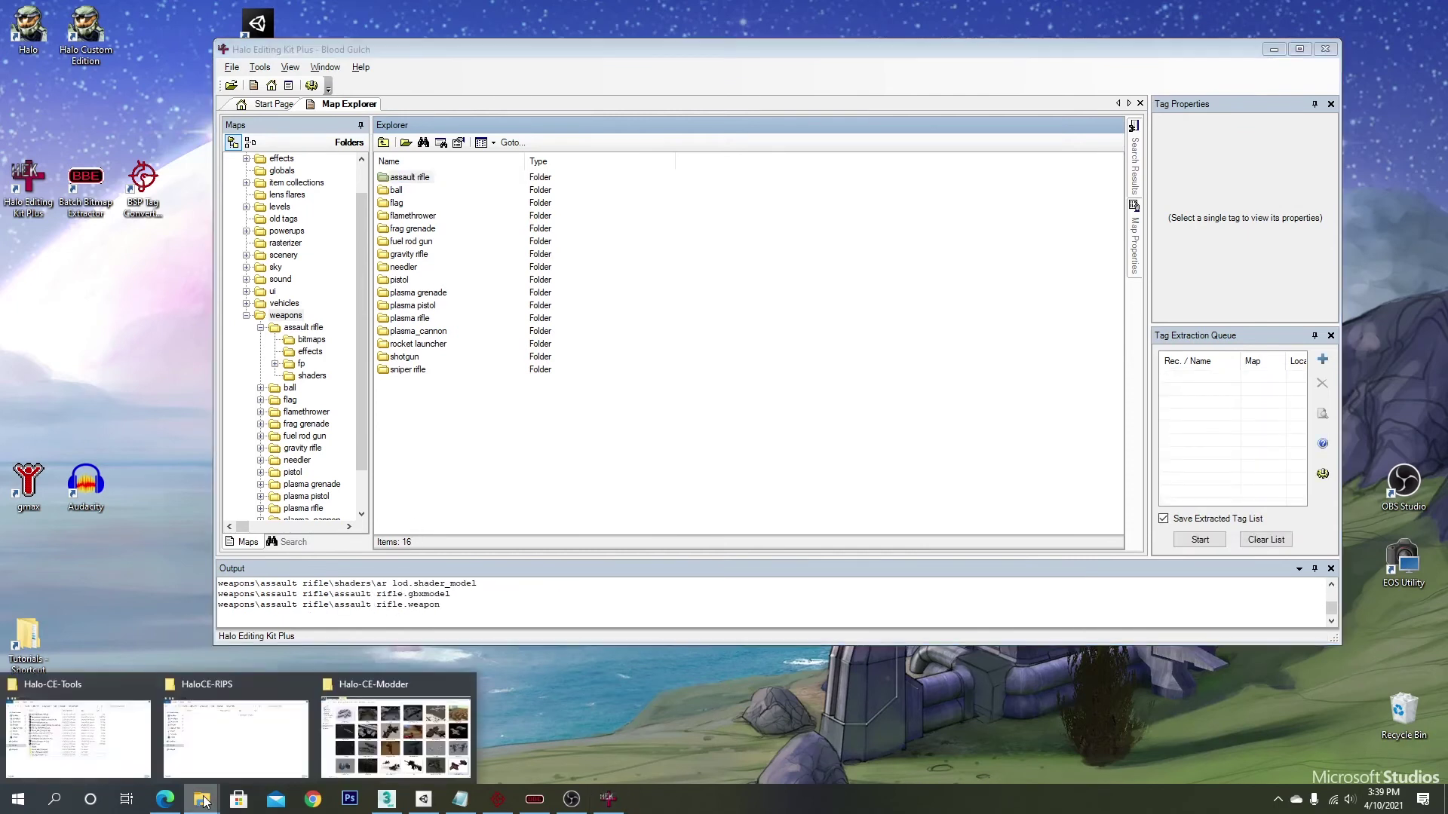
pyautogui.click(220, 750)
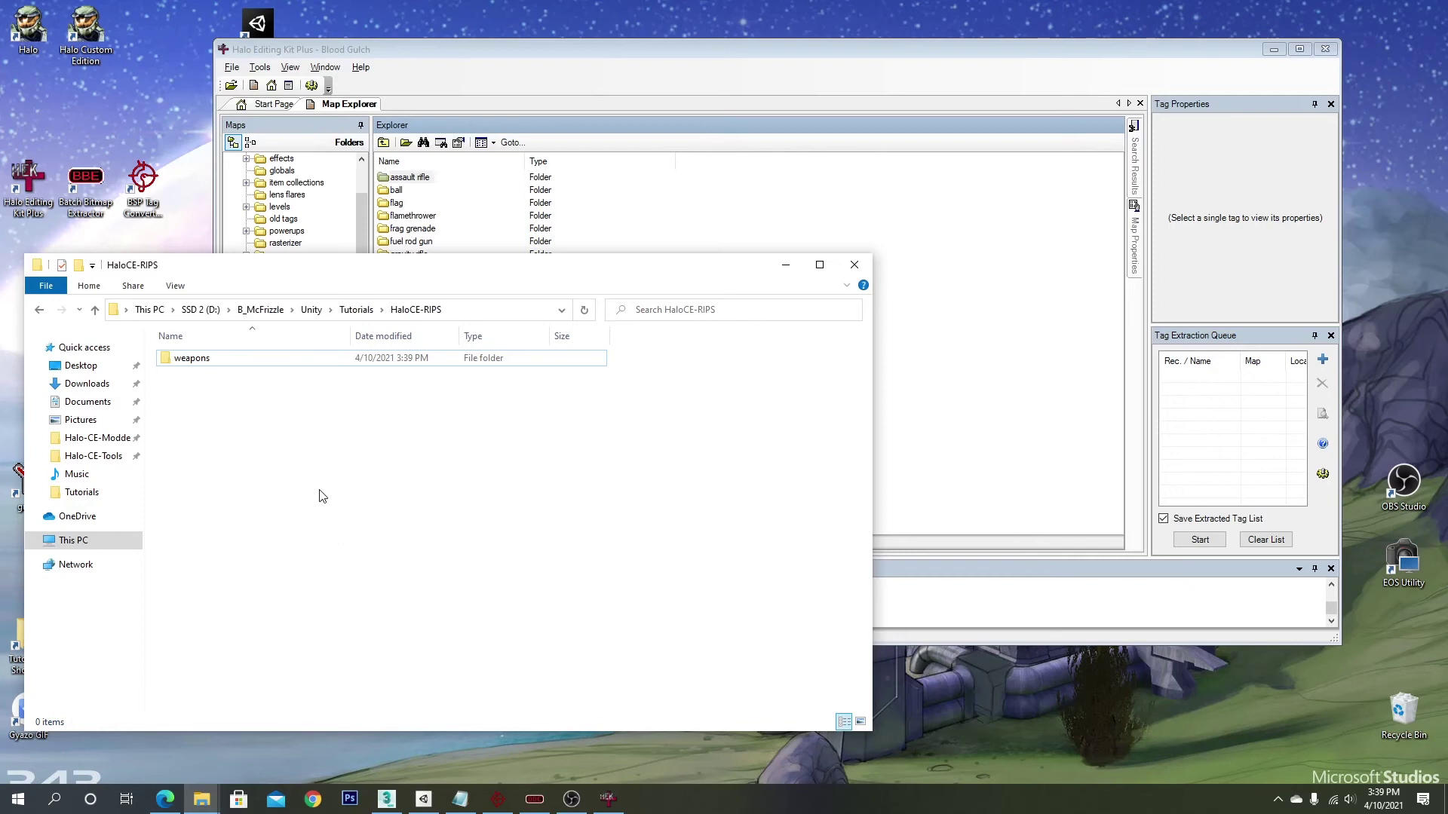
pyautogui.moveTo(547, 284); pyautogui.dragTo(976, 330)
pyautogui.click(622, 408)
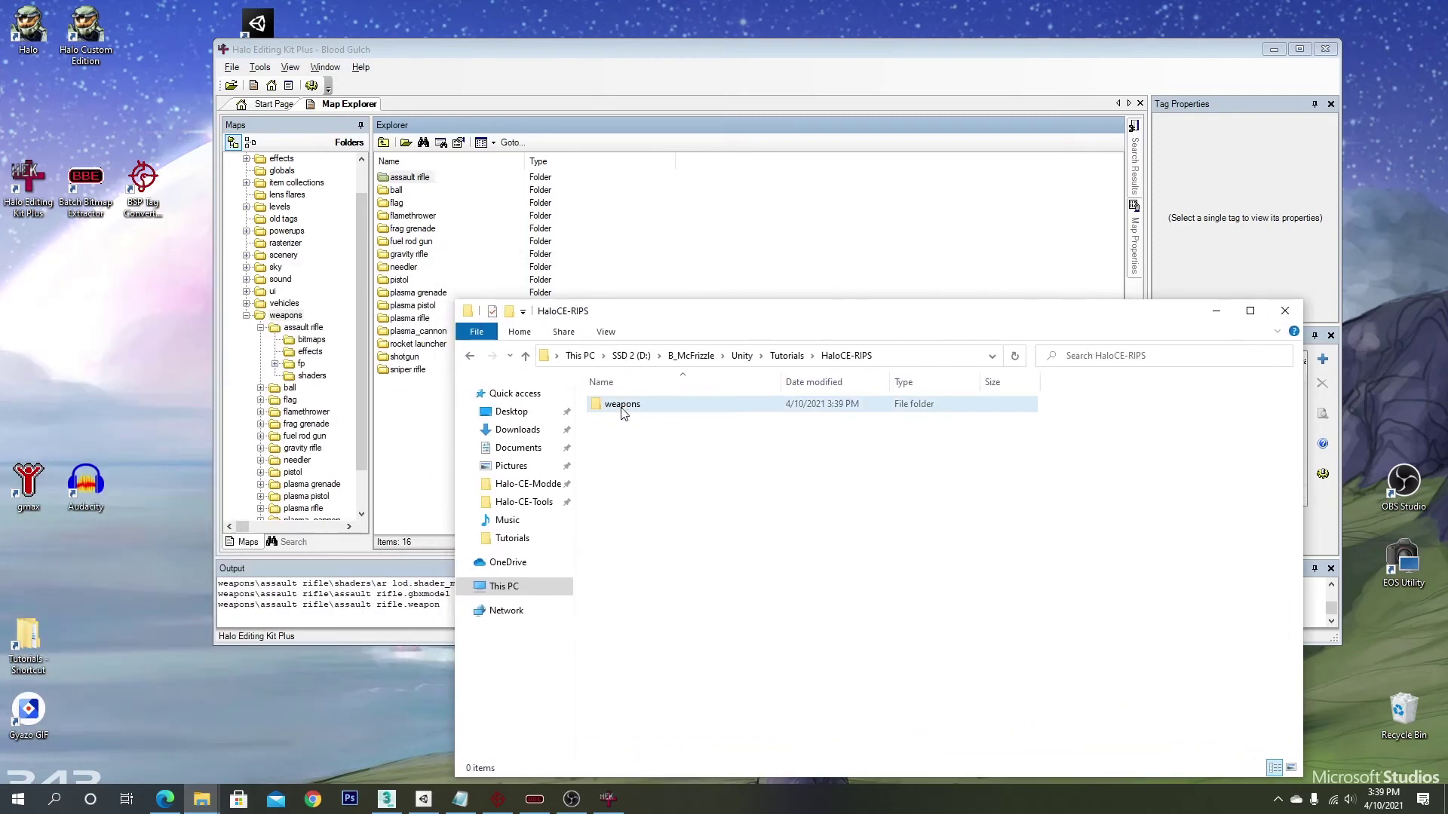
pyautogui.doubleClick(622, 405)
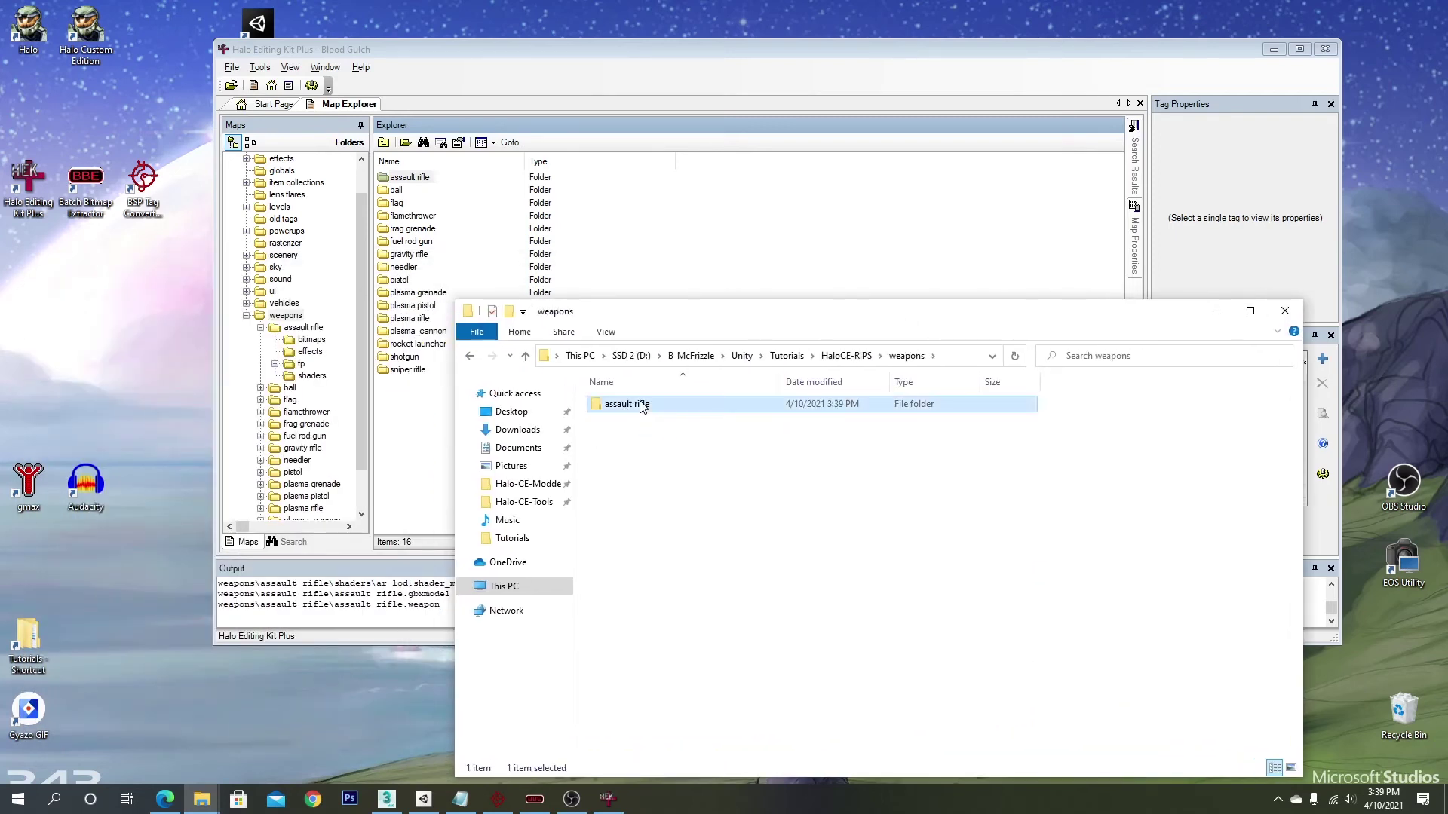
pyautogui.doubleClick(622, 405)
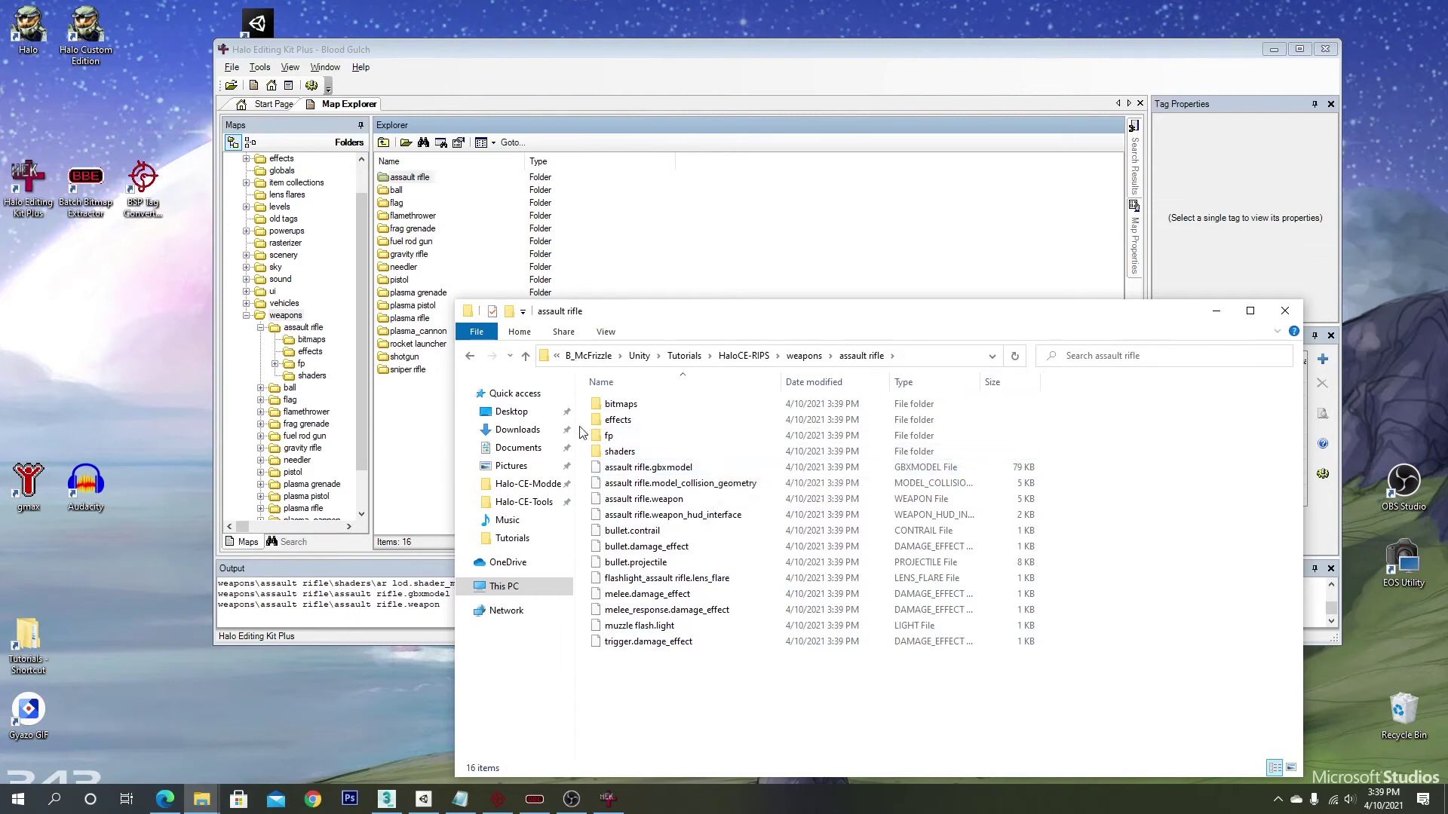
# Briefly view the Halo-CE-Tools folder window, then minimize it
pyautogui.moveTo(202, 801)
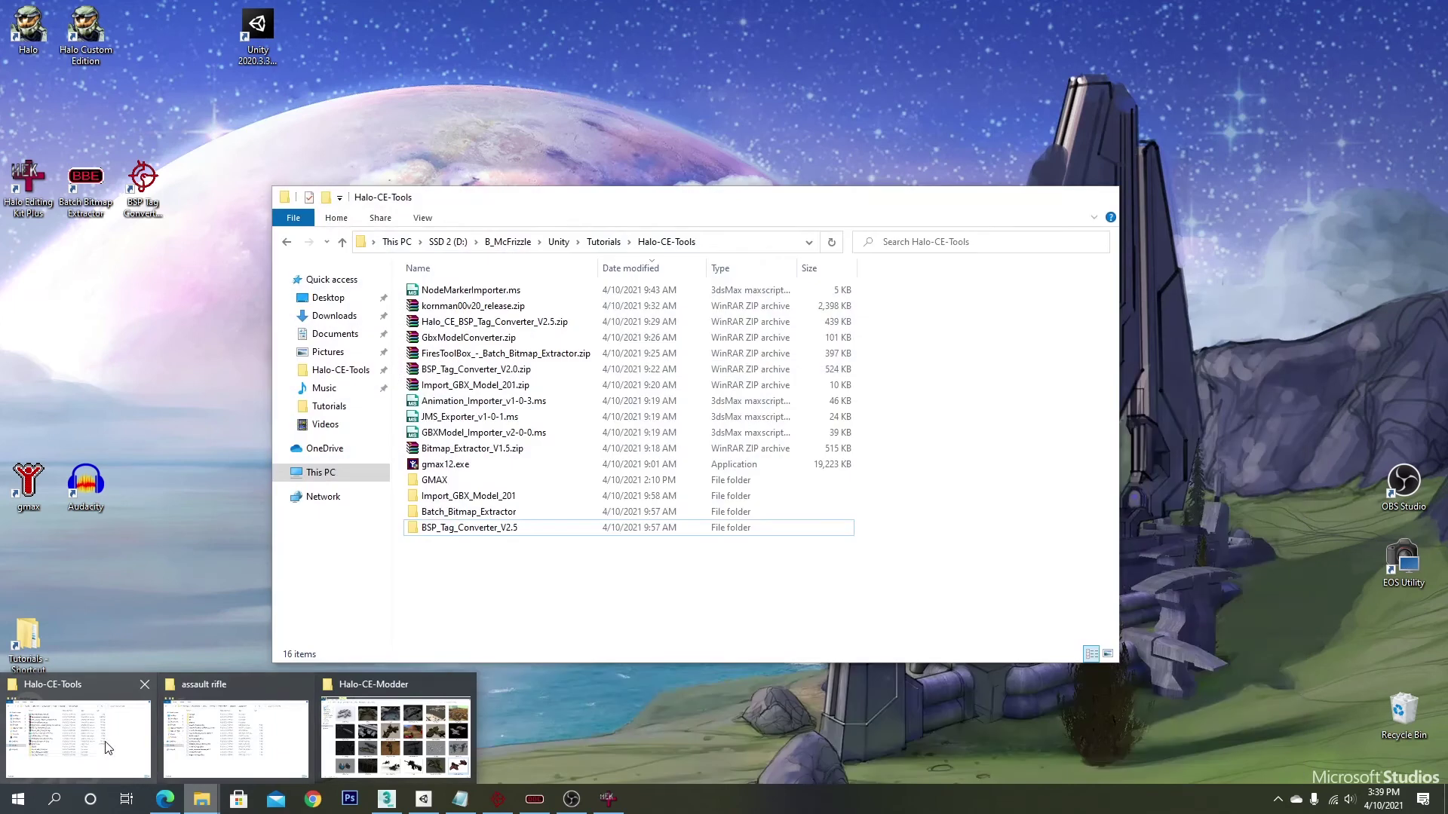
pyautogui.click(124, 745)
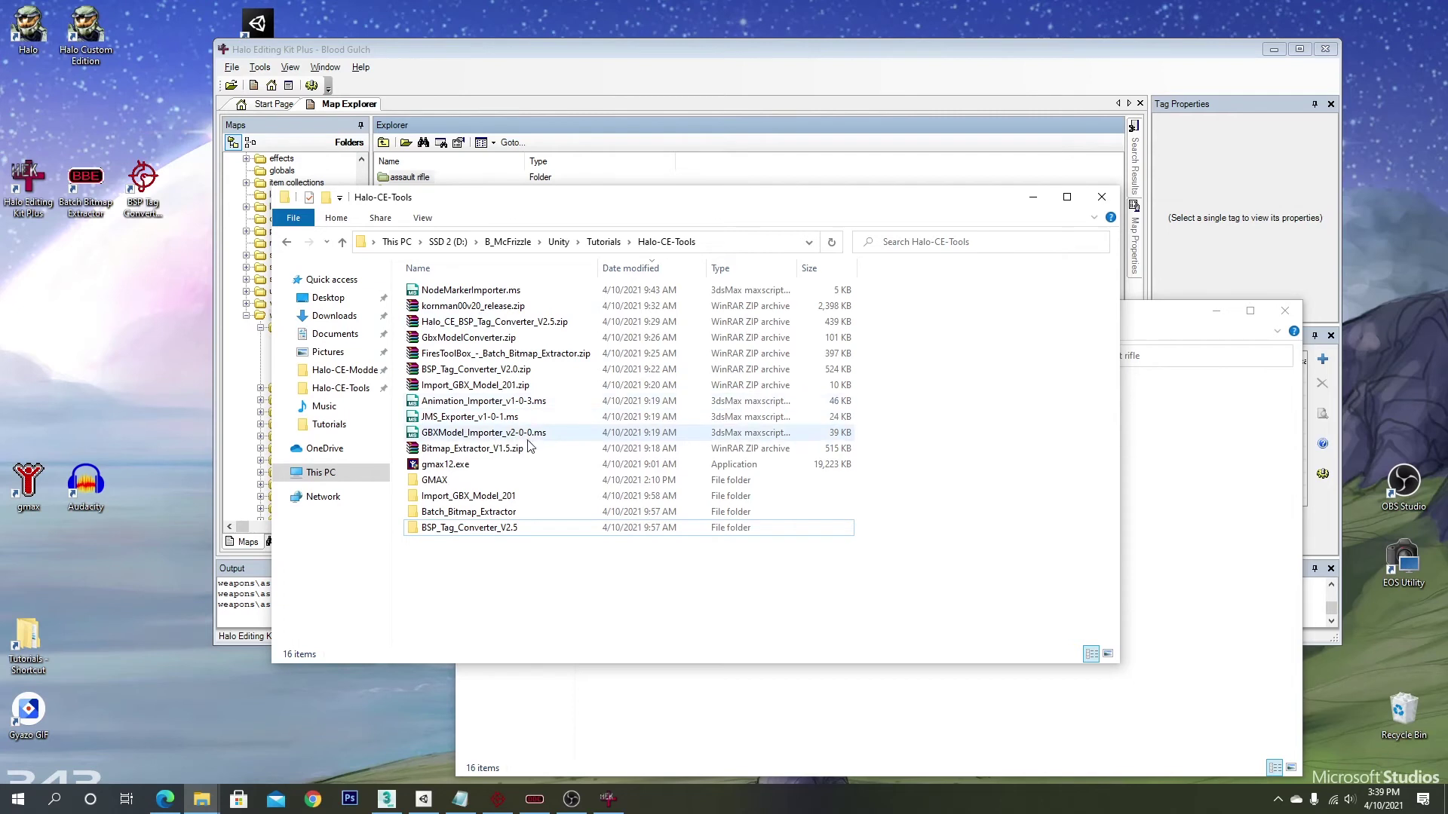
pyautogui.click(1030, 199)
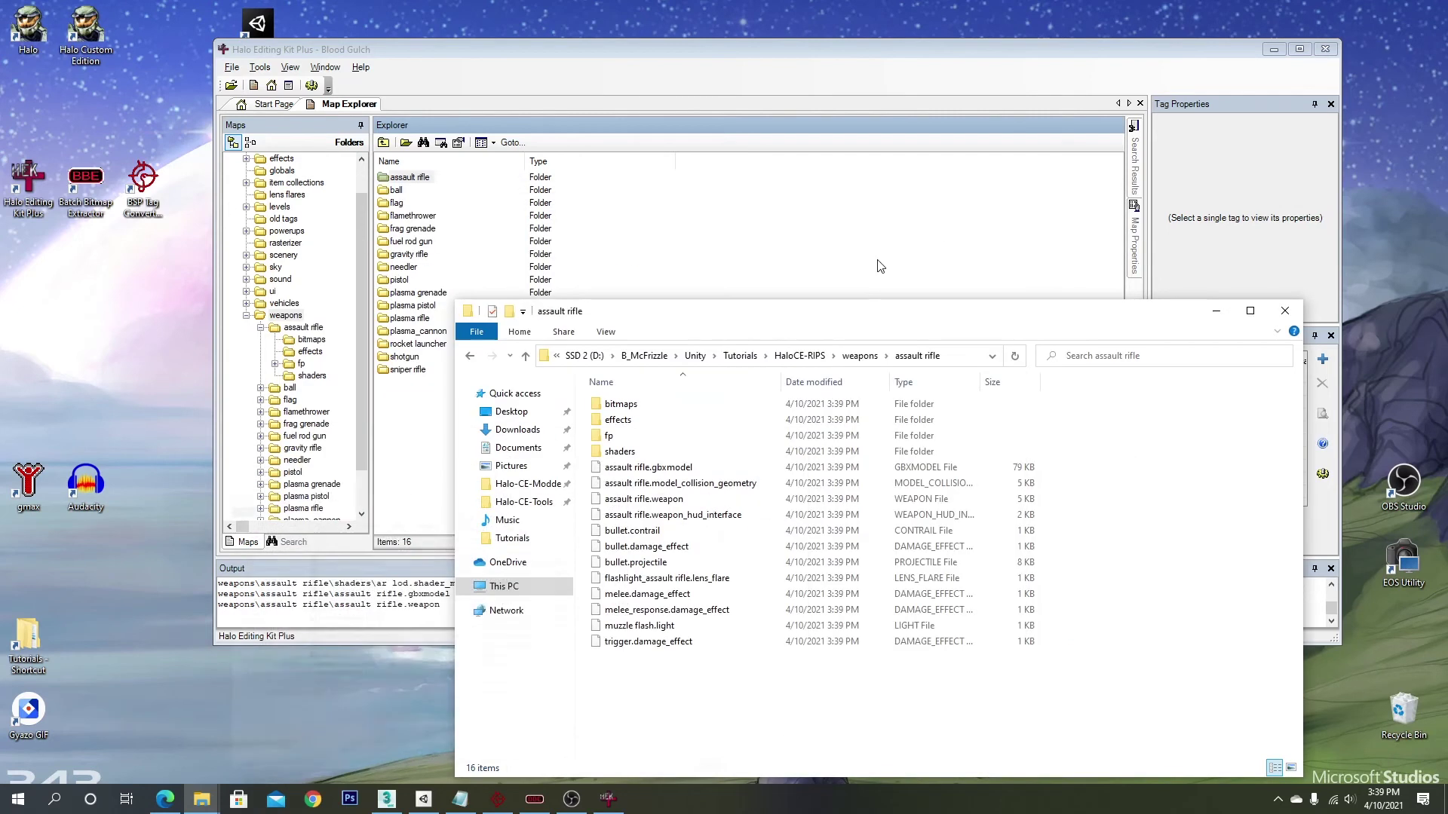
# Run GBXModel_Importer_v2-0-0.ms from Quick access > Halo-CE-Tools via the MAXScript utility
pyautogui.click(385, 801)
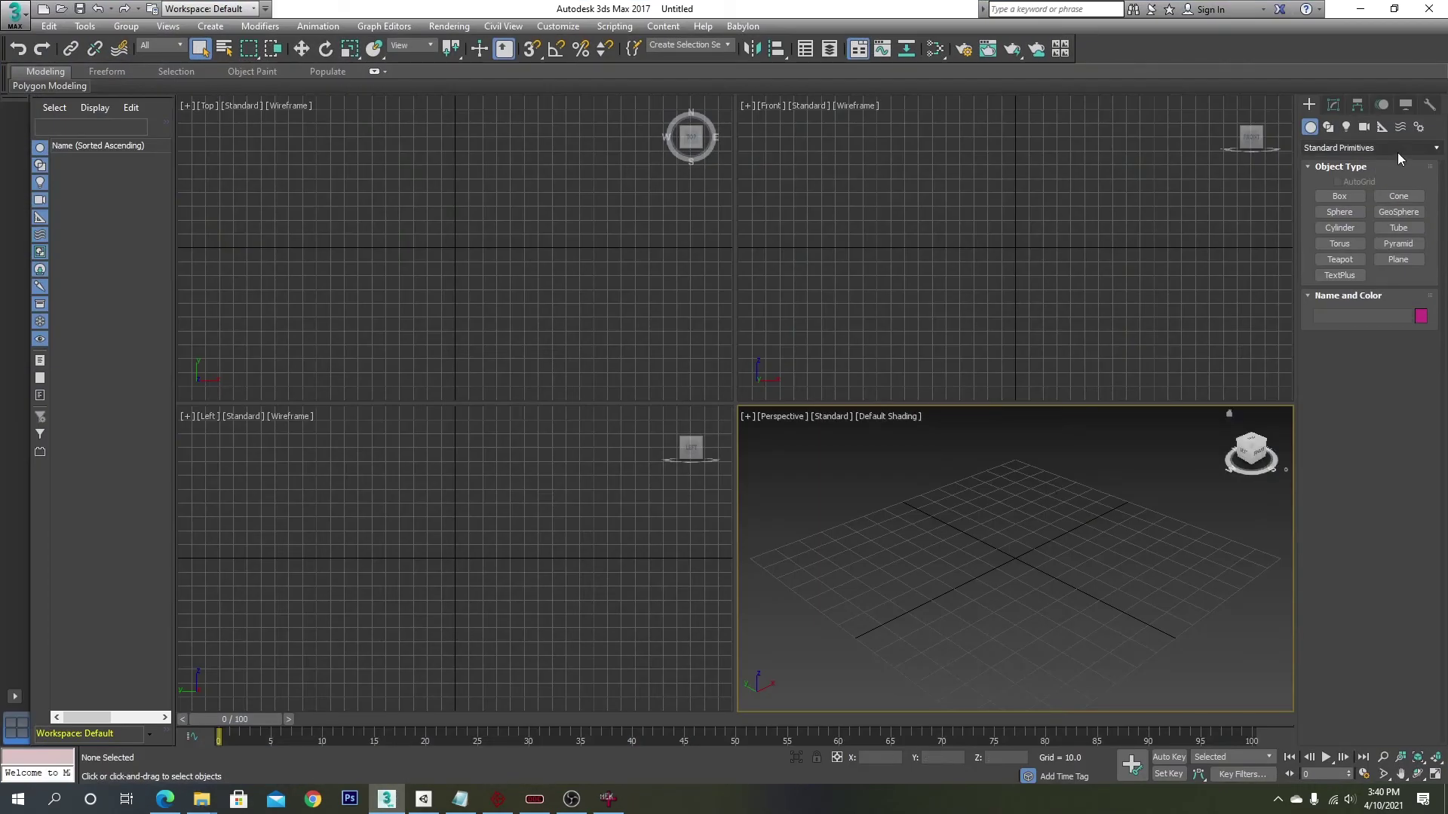
pyautogui.click(1430, 105)
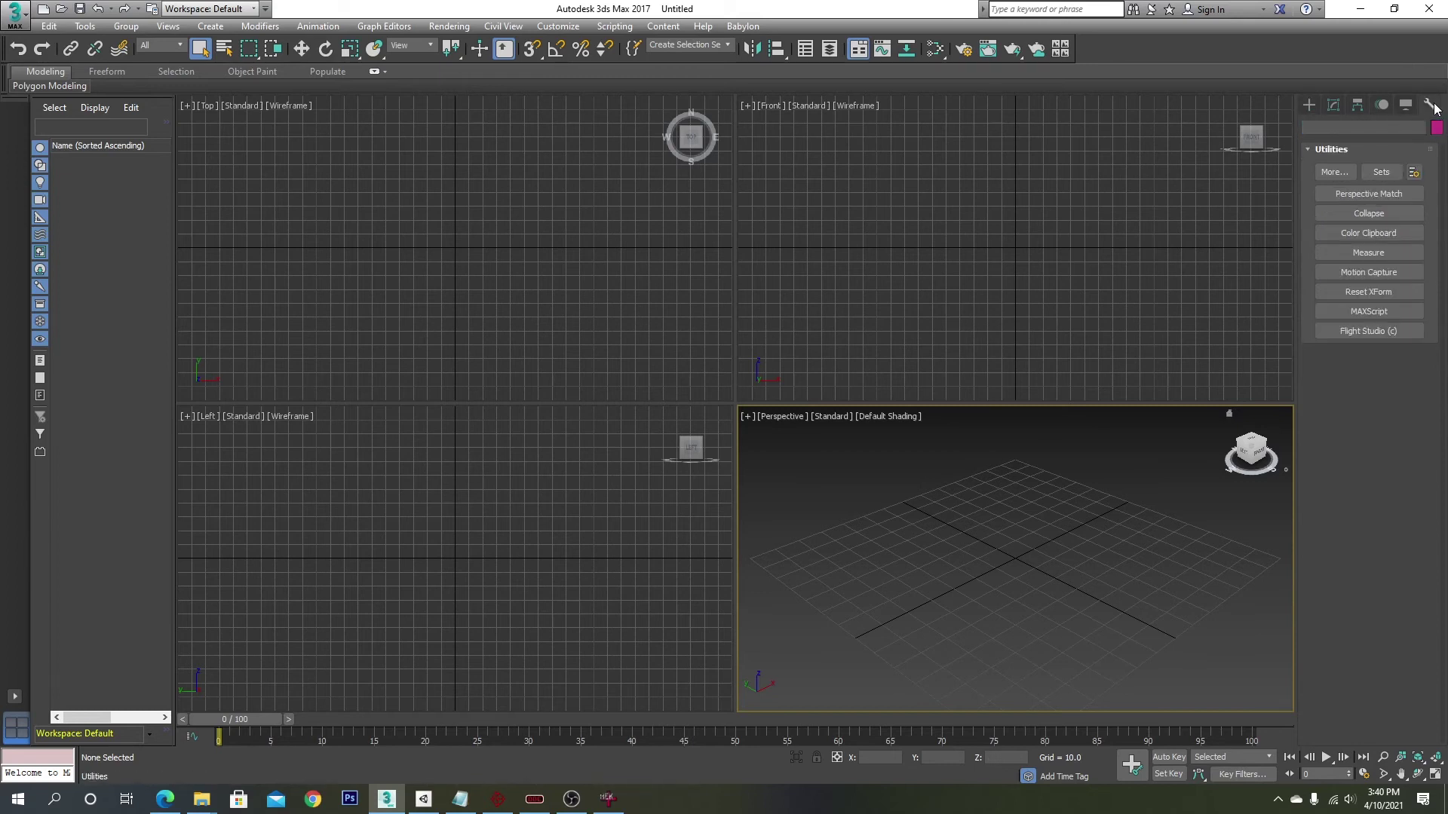
pyautogui.click(1382, 311)
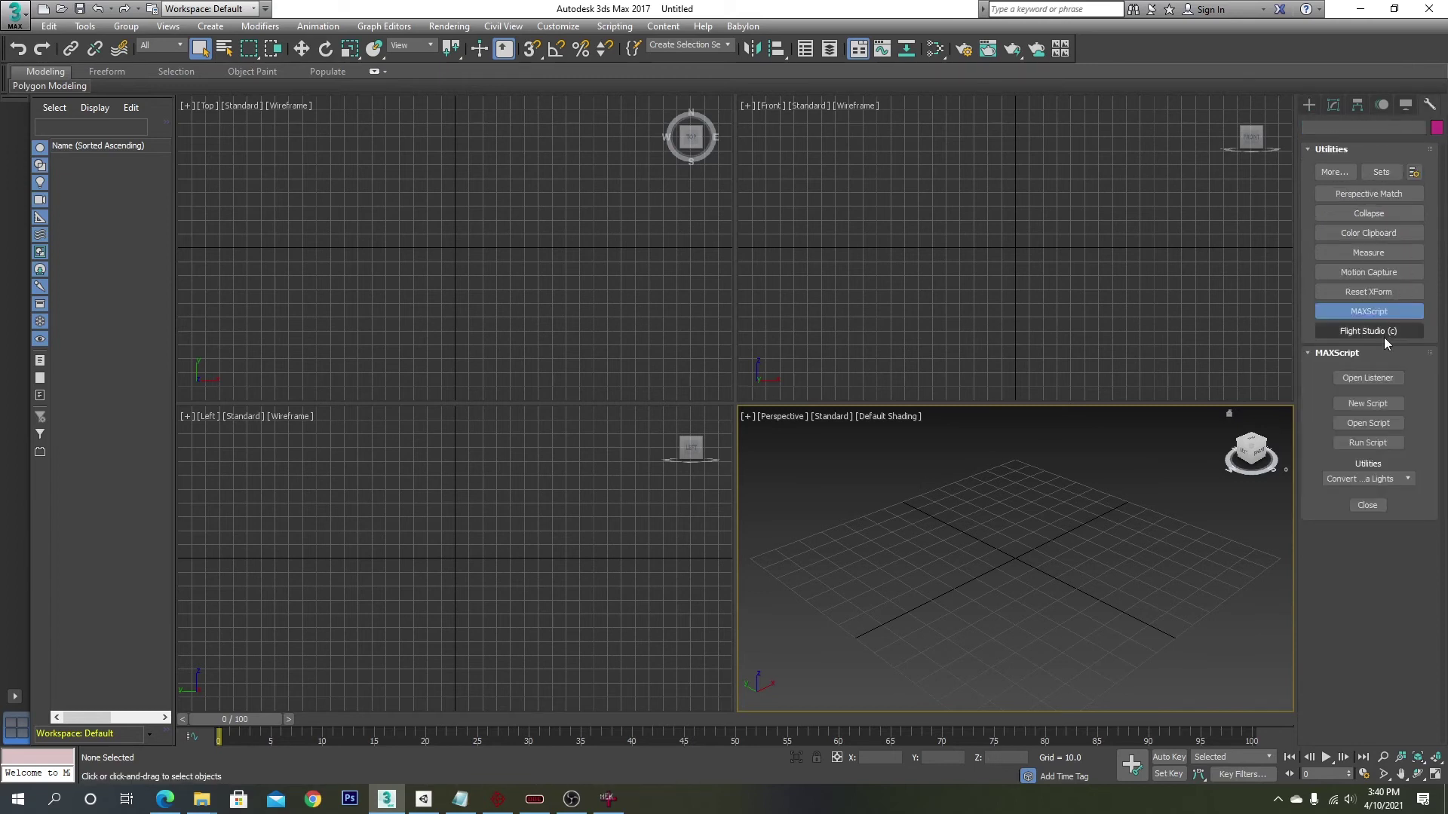
pyautogui.click(1378, 442)
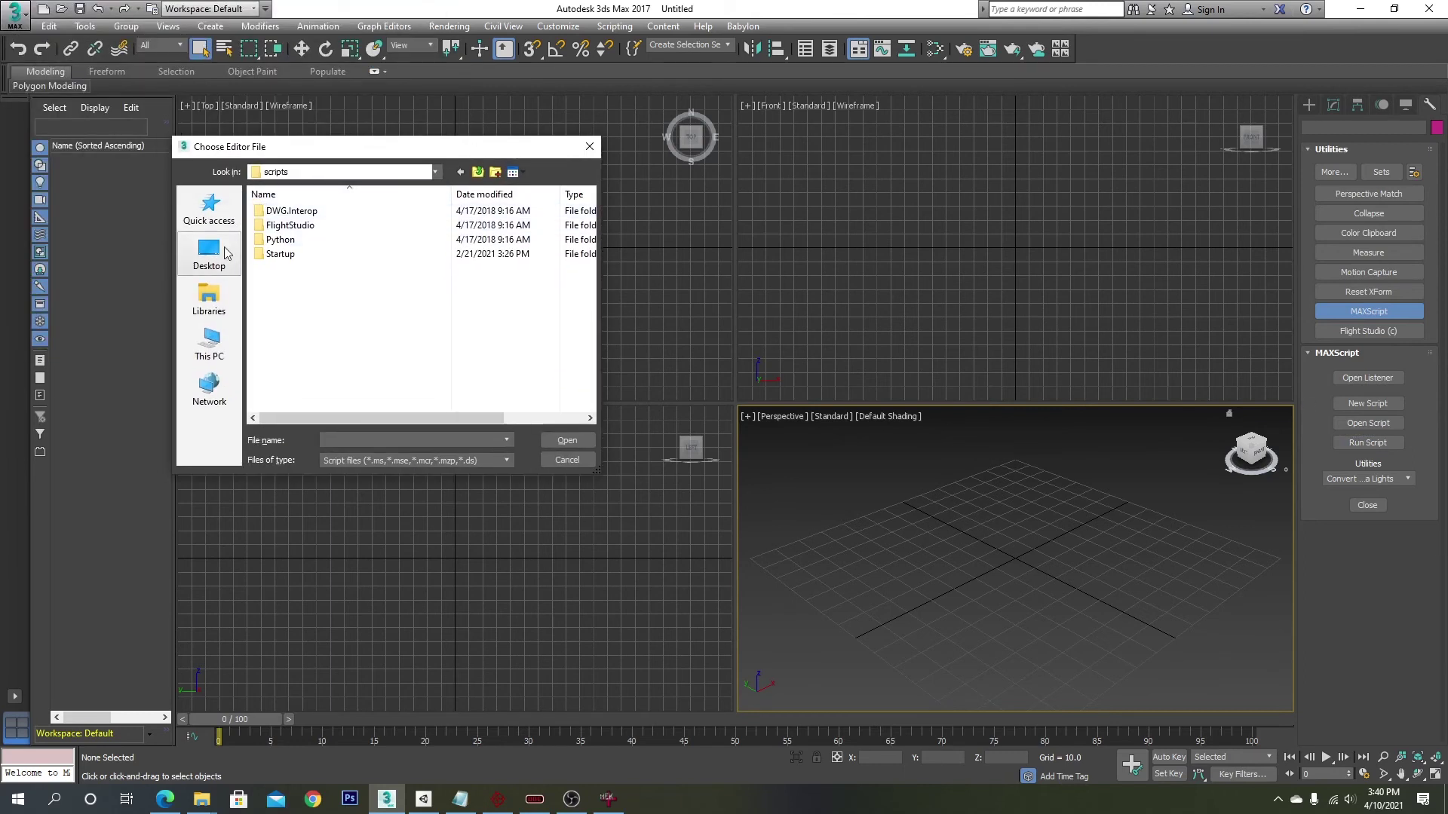
pyautogui.click(209, 210)
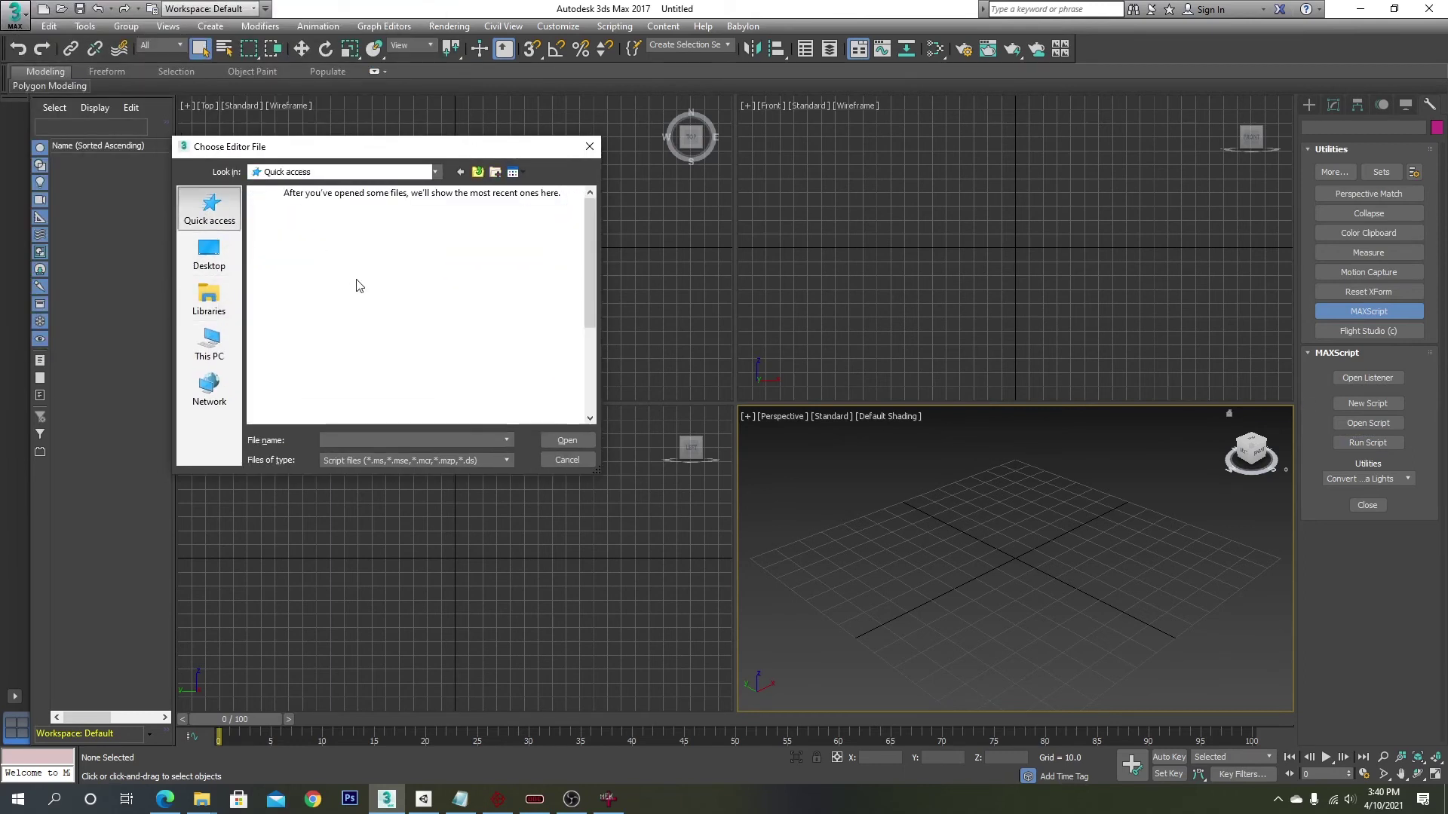
pyautogui.scroll(-2, 328, 272)
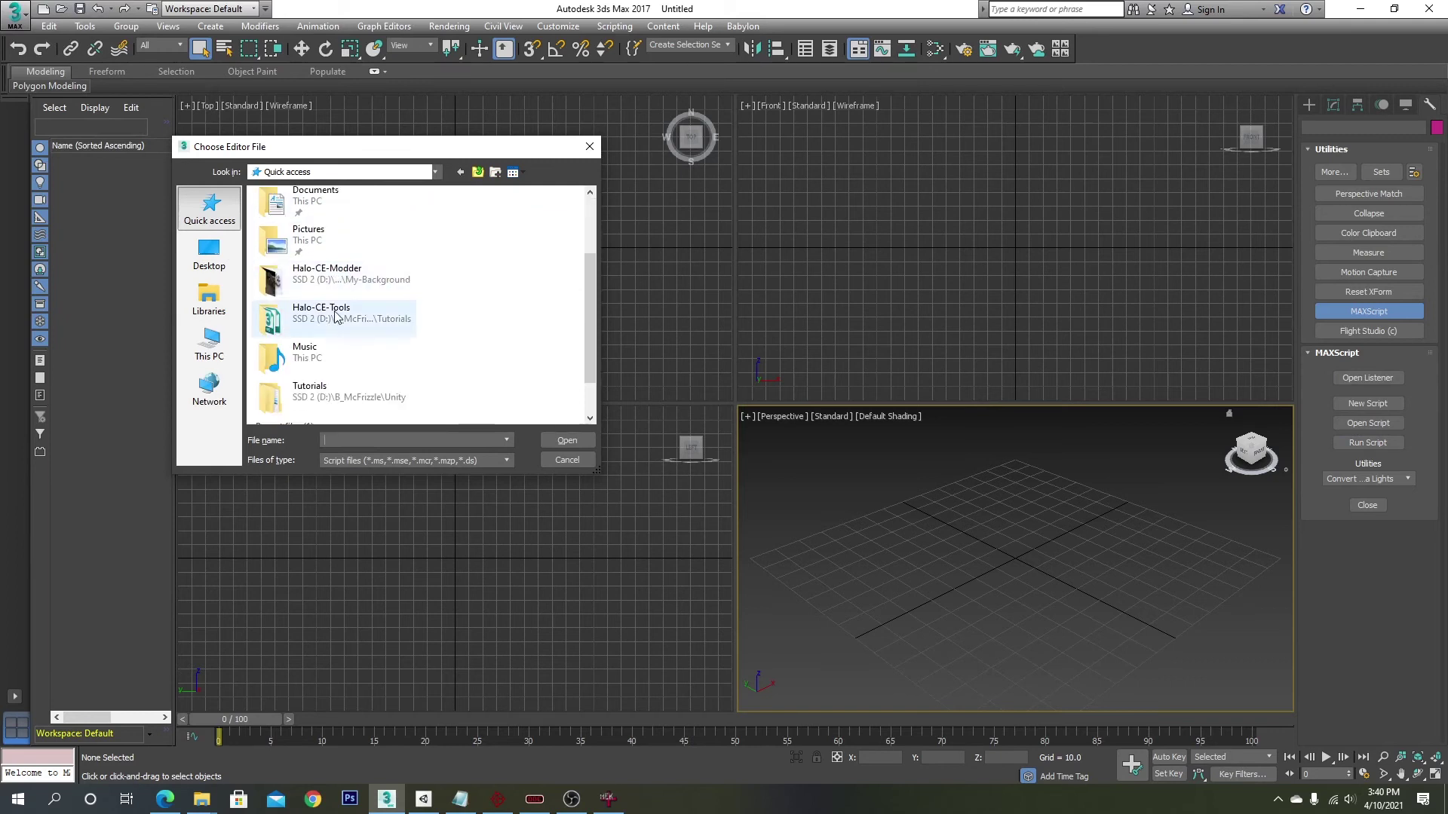
pyautogui.doubleClick(332, 311)
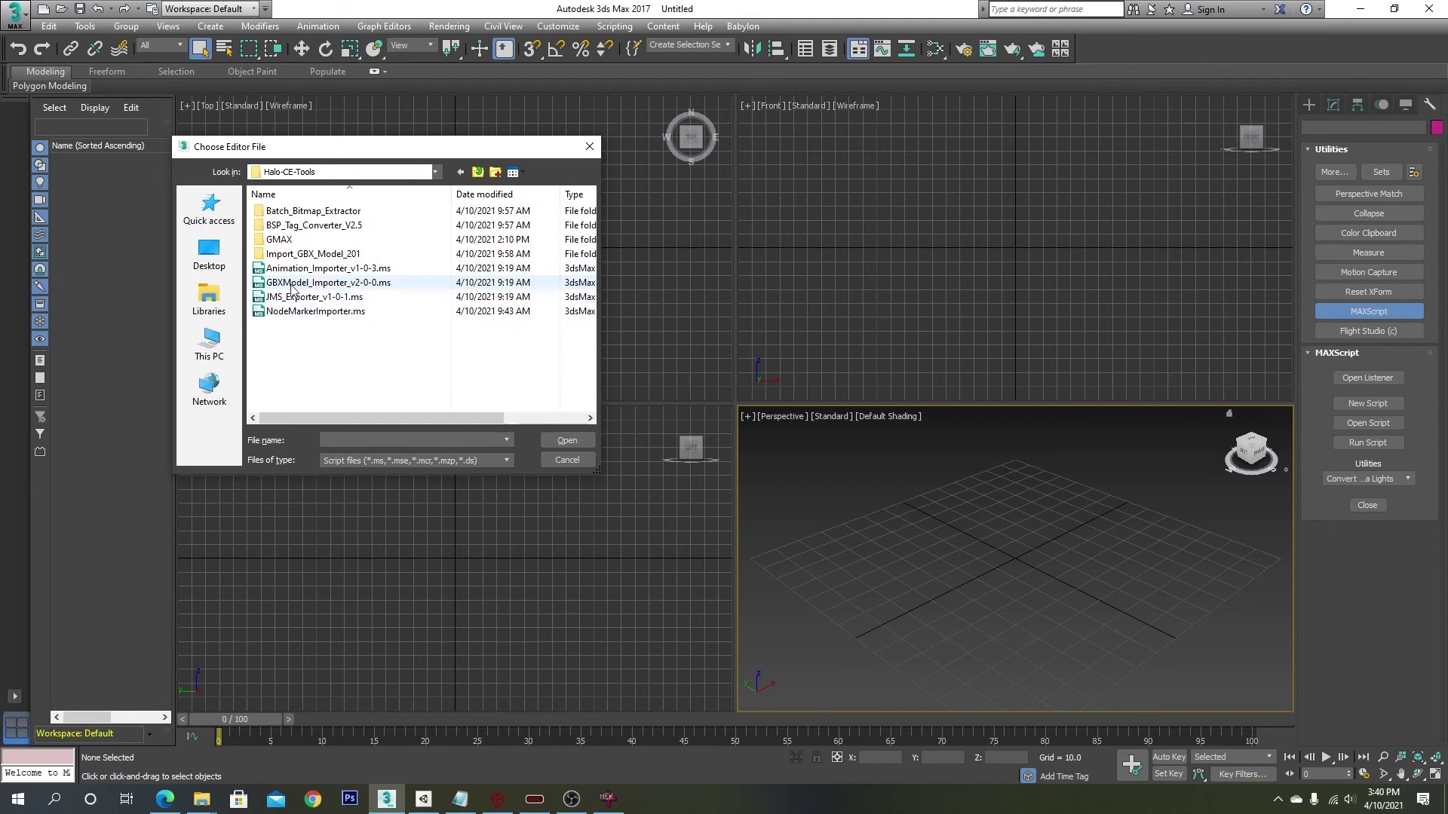
pyautogui.doubleClick(347, 283)
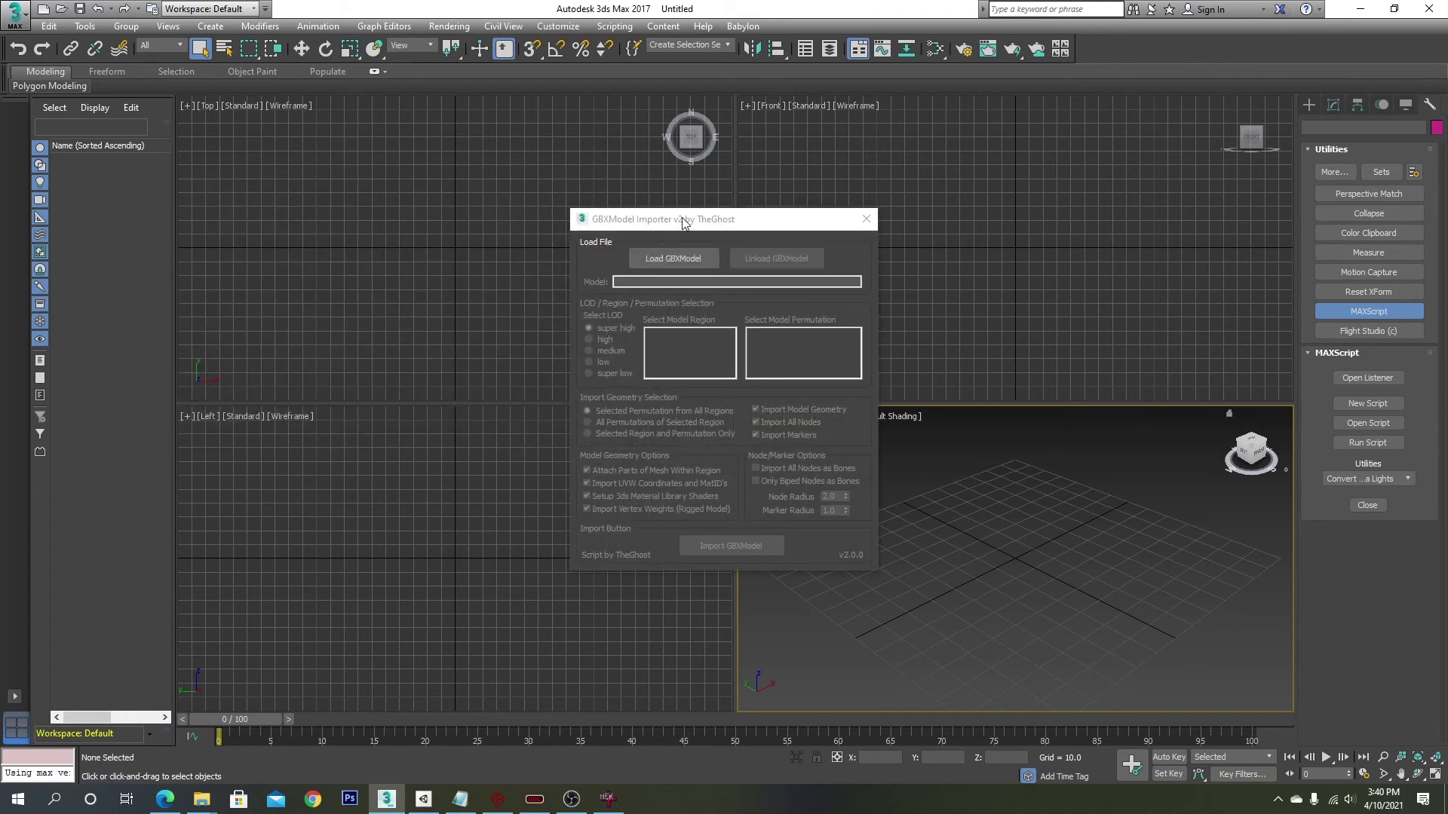
# Load HaloCE-RIPS\weapons\assault rifle\assault rifle.gbxmodel into the importer
pyautogui.moveTo(684, 221); pyautogui.dragTo(326, 143)
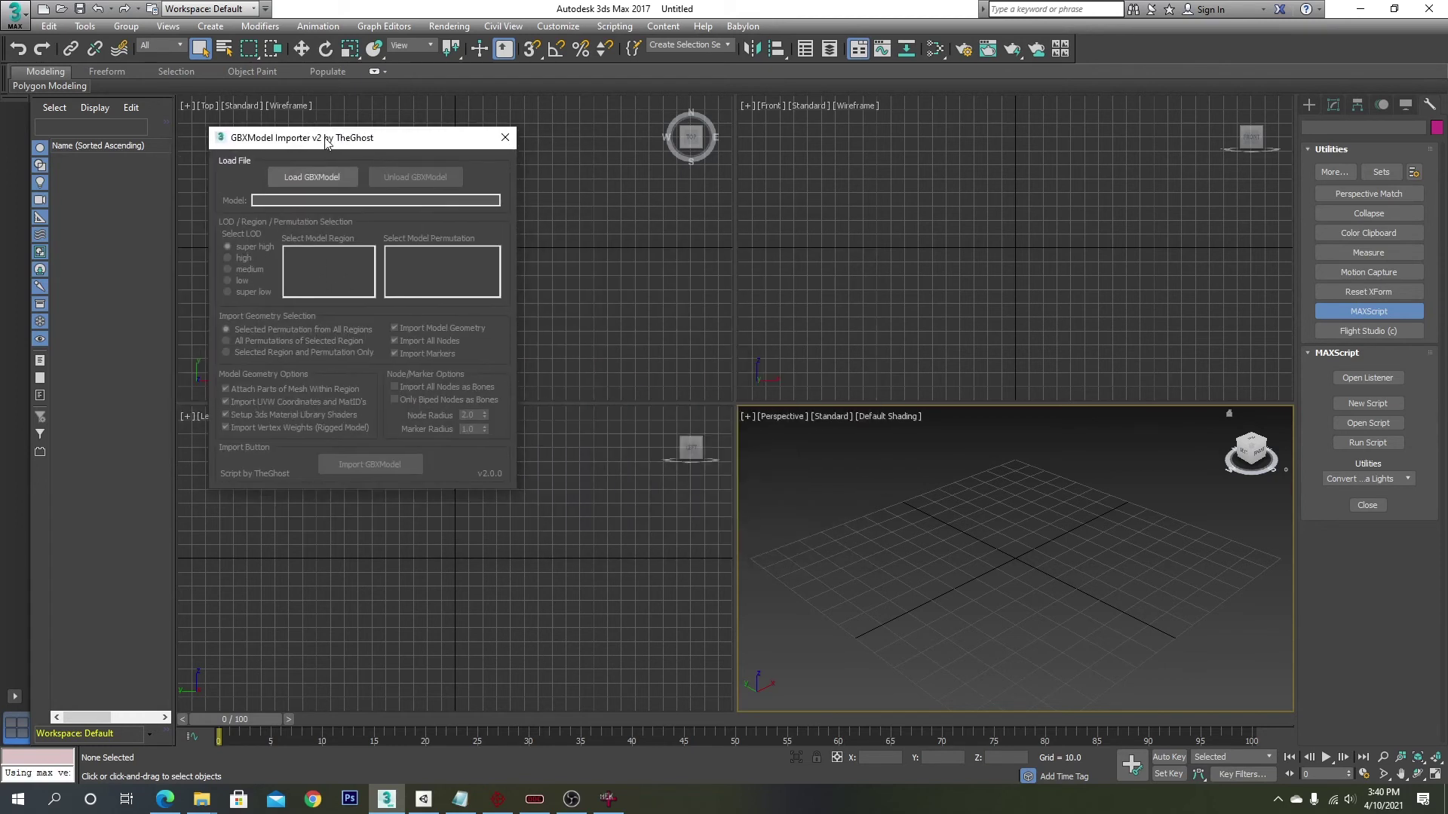
pyautogui.click(329, 179)
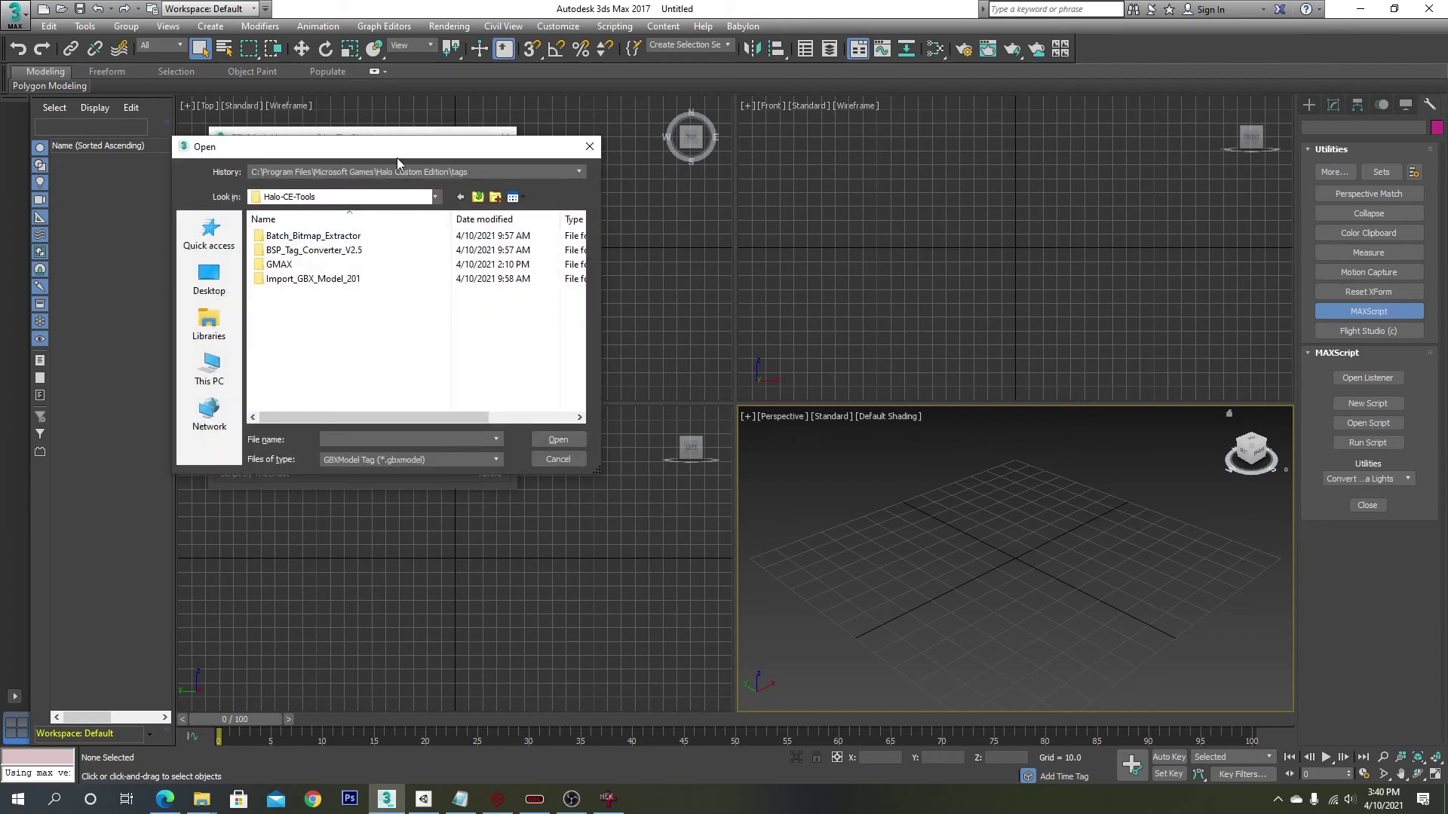
pyautogui.moveTo(396, 157); pyautogui.dragTo(519, 205)
pyautogui.click(623, 228)
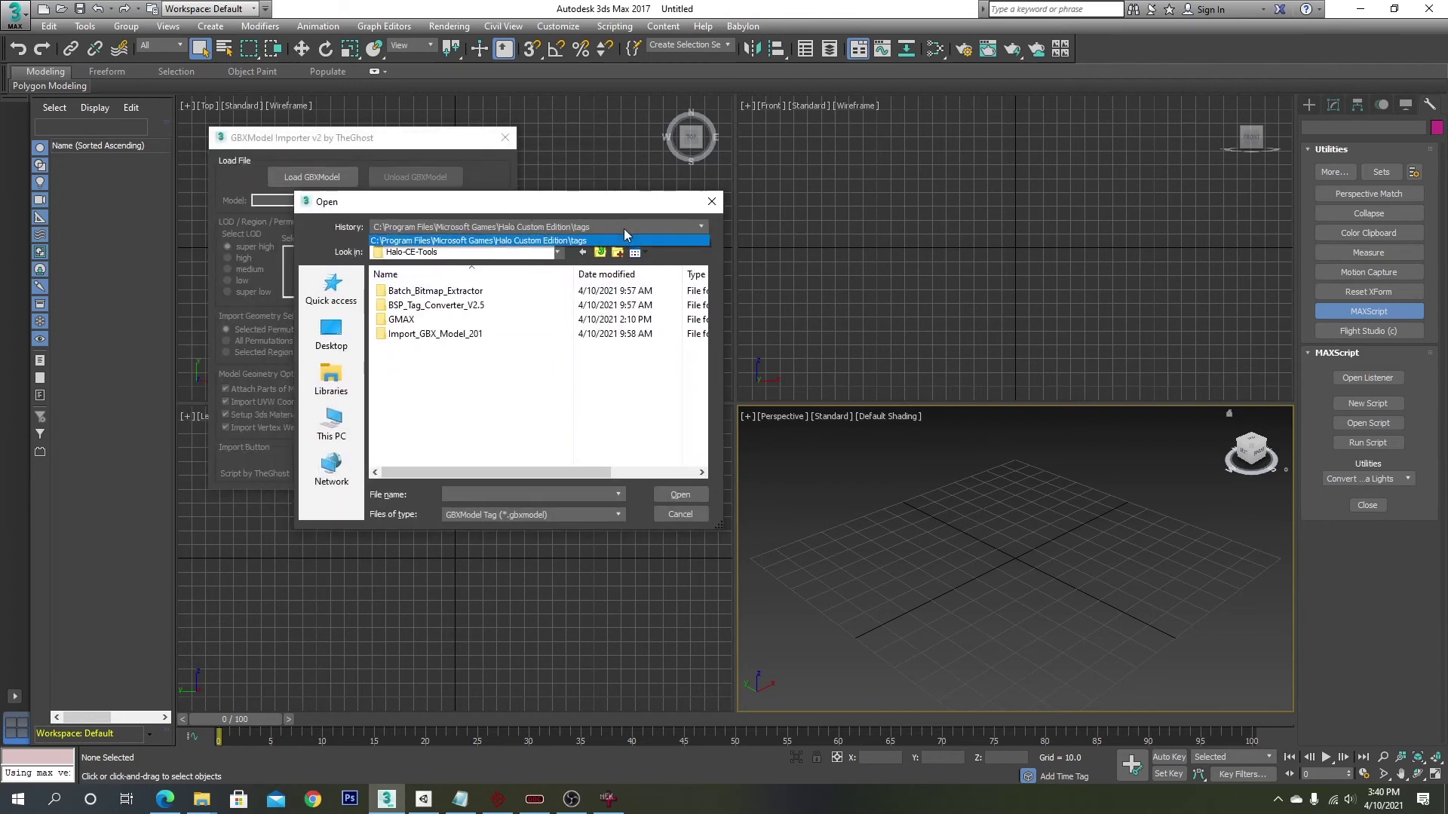
pyautogui.click(623, 228)
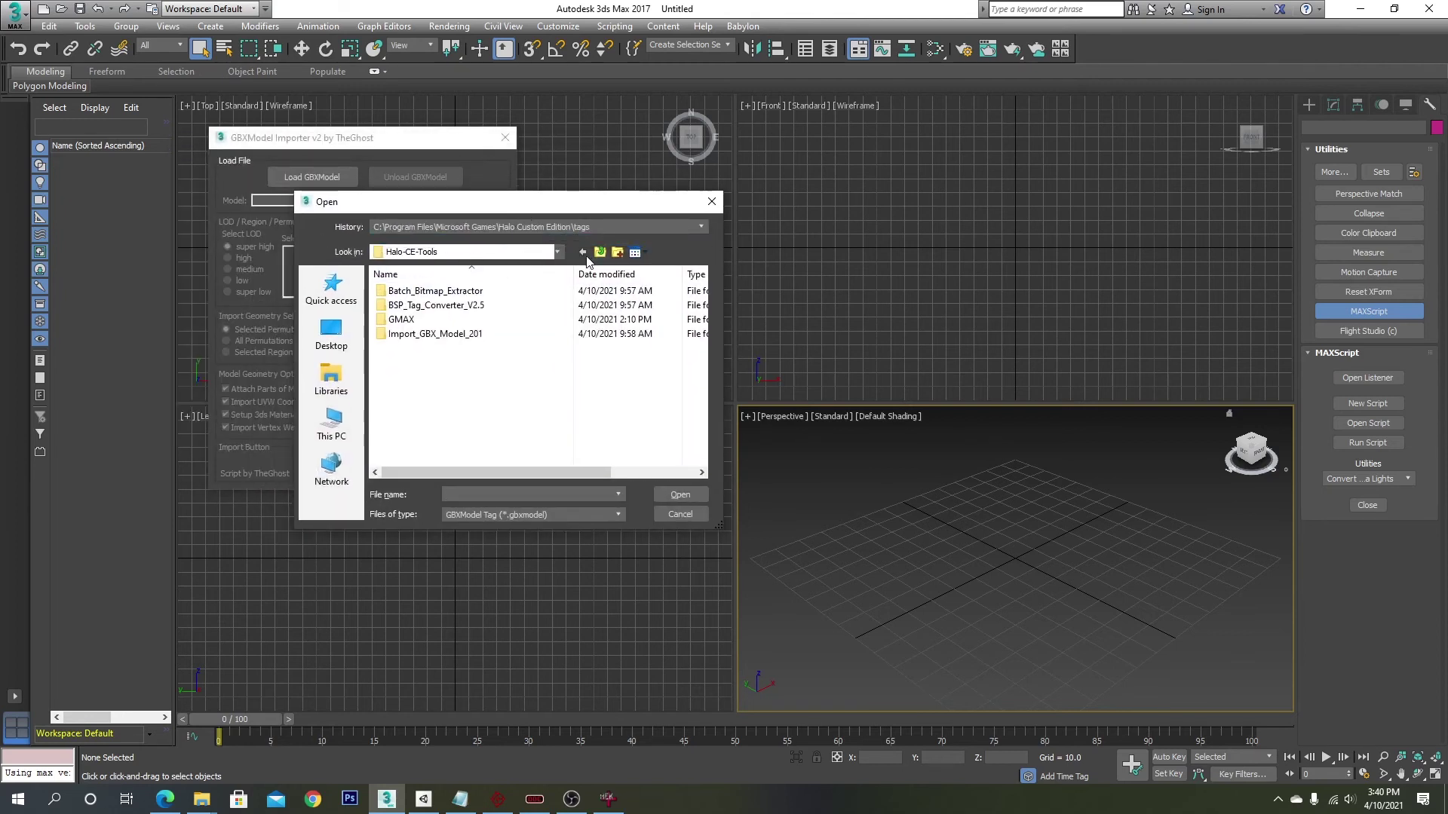
pyautogui.click(599, 255)
pyautogui.doubleClick(413, 317)
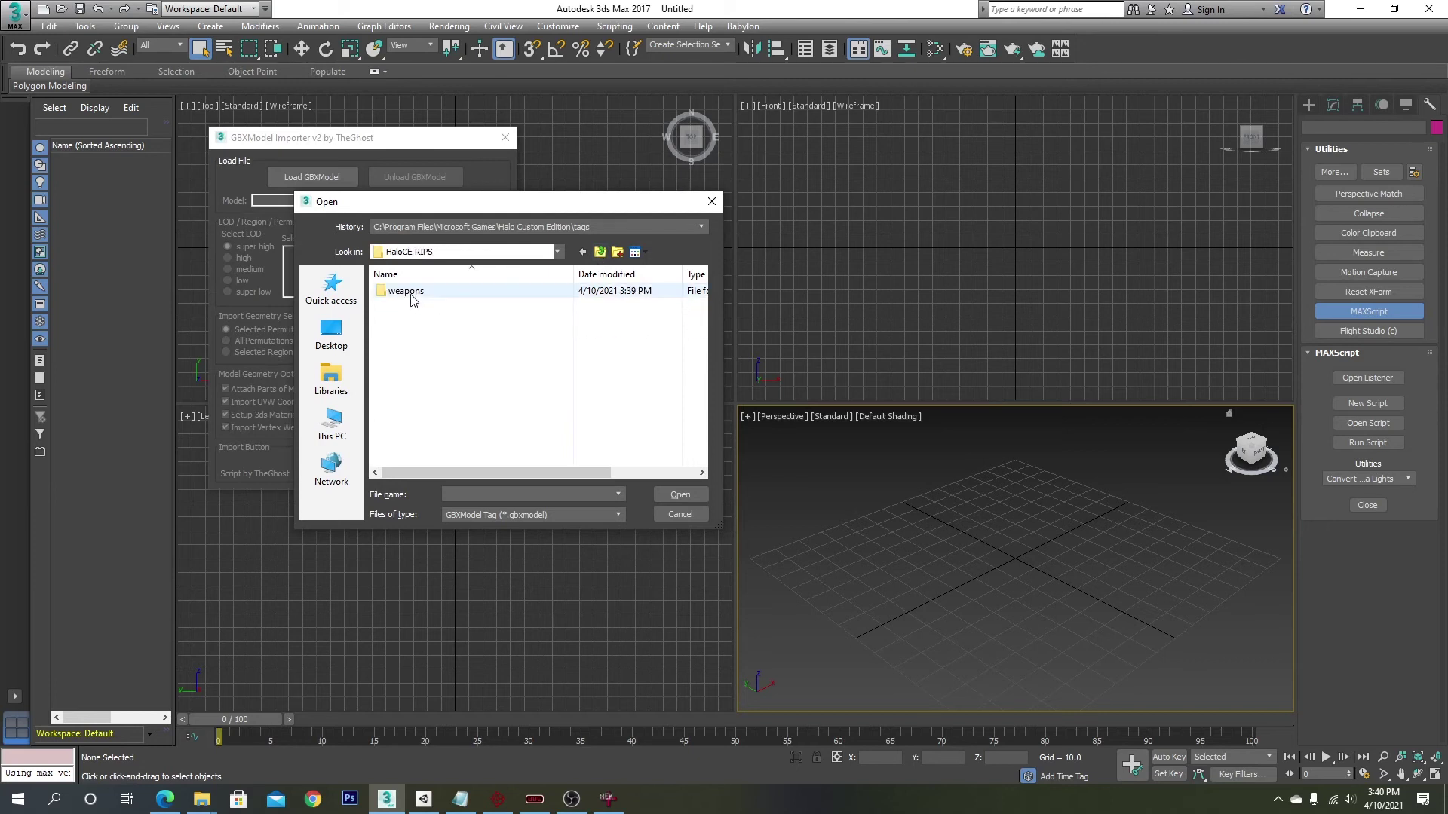
pyautogui.moveTo(478, 210); pyautogui.dragTo(720, 237)
pyautogui.doubleClick(653, 316)
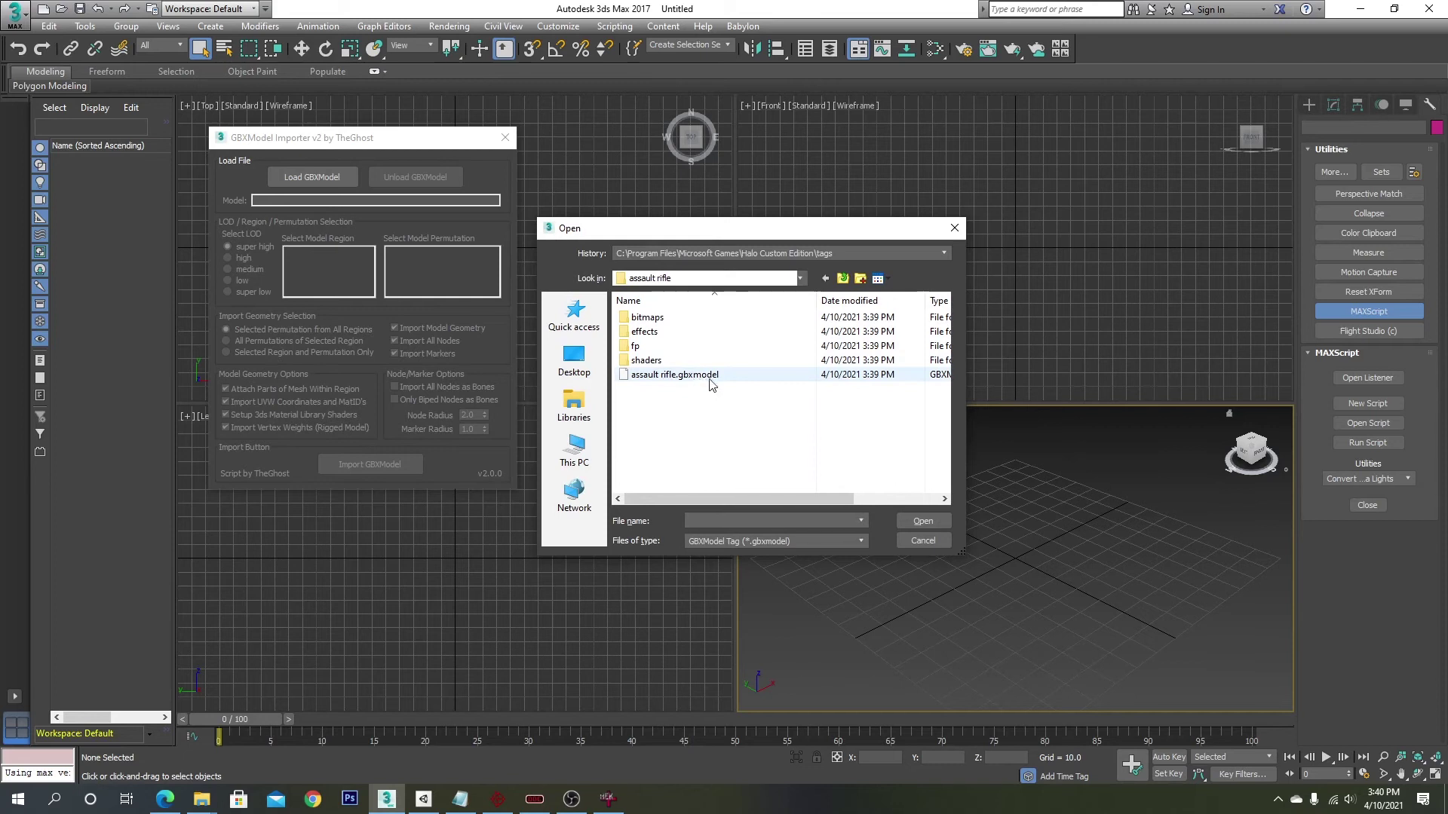
pyautogui.doubleClick(687, 376)
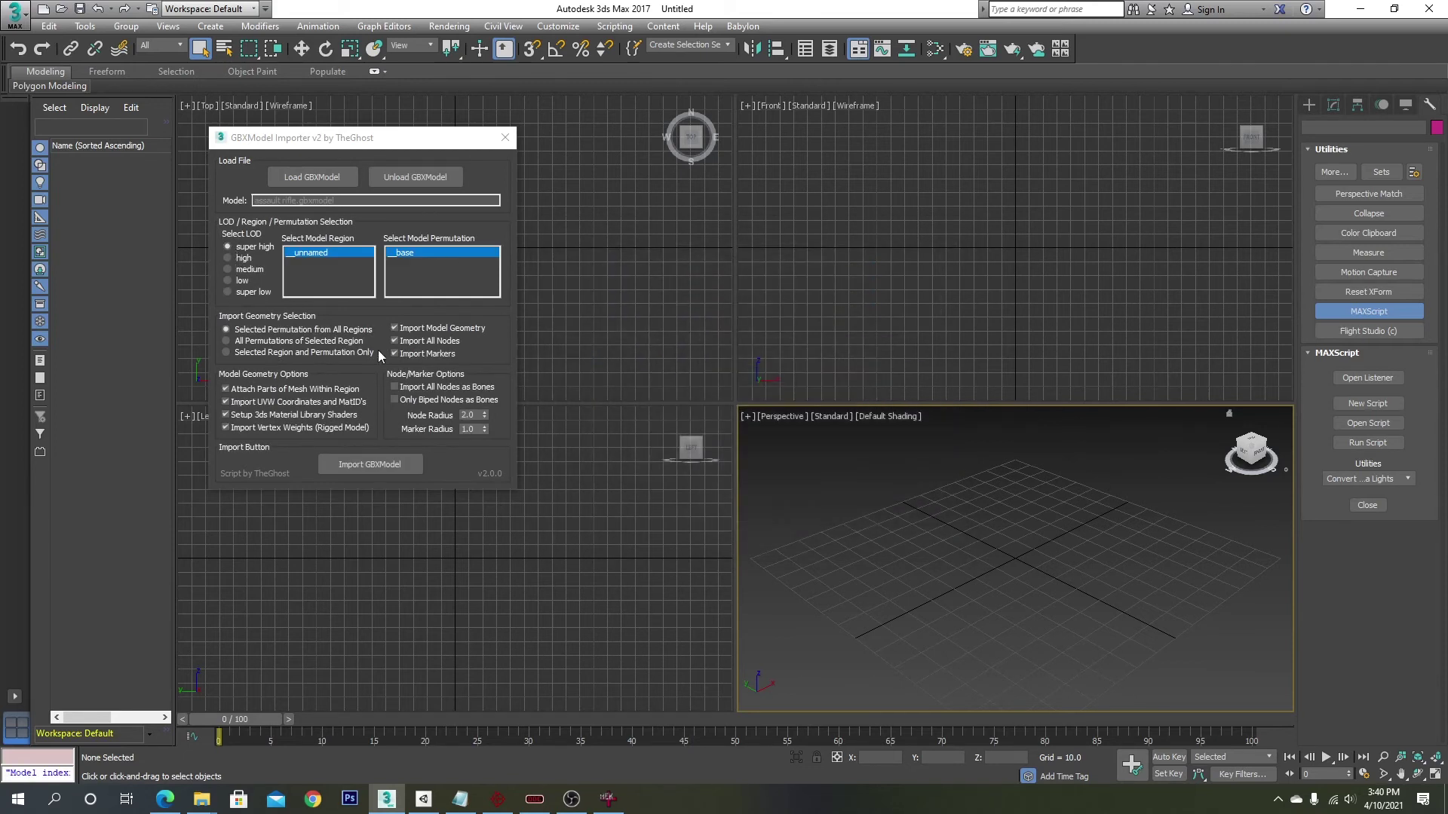
# Dismiss the extra file dialog, then zoom and orbit to view the imported rifle
pyautogui.click(319, 175)
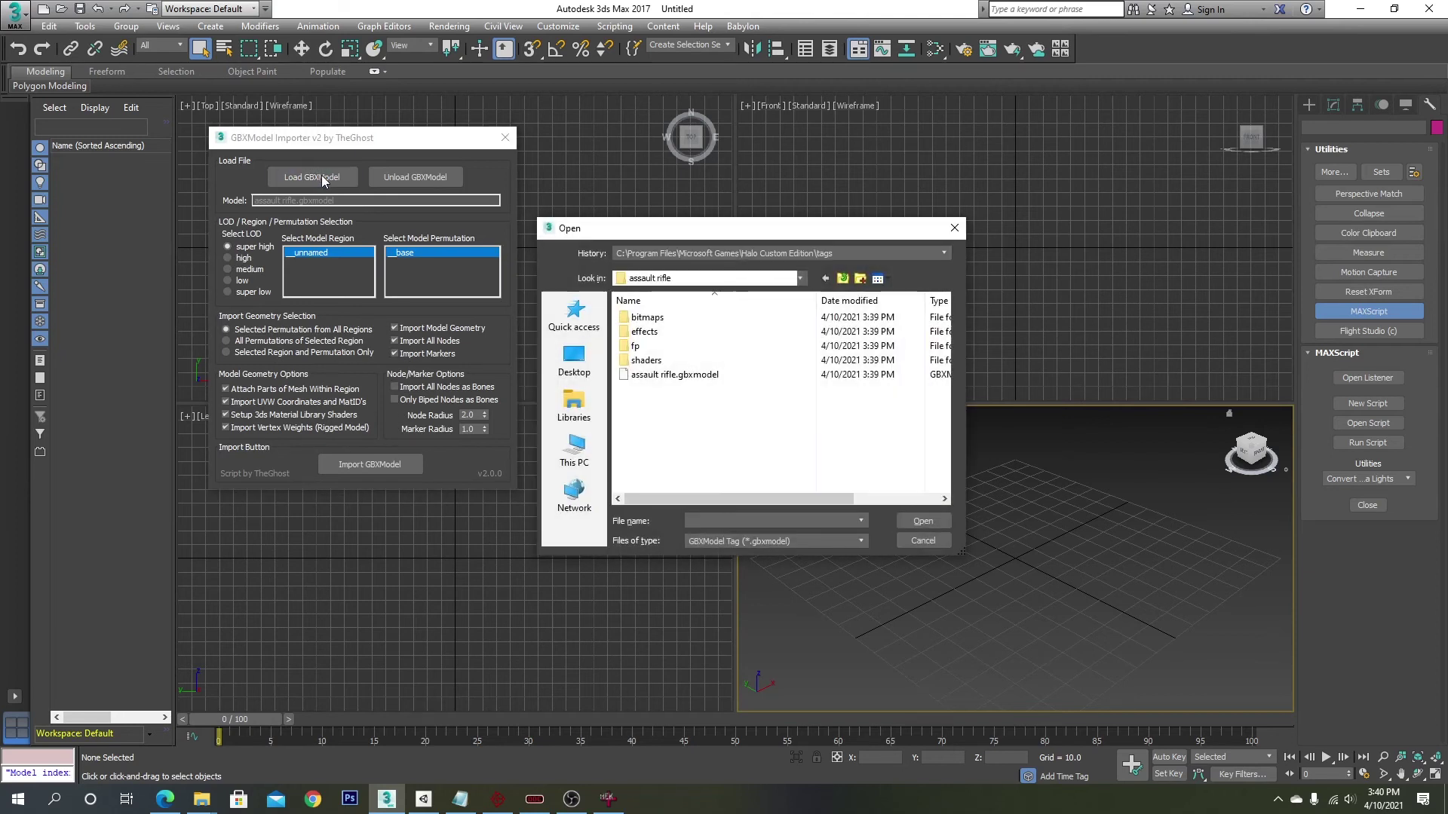
pyautogui.click(921, 541)
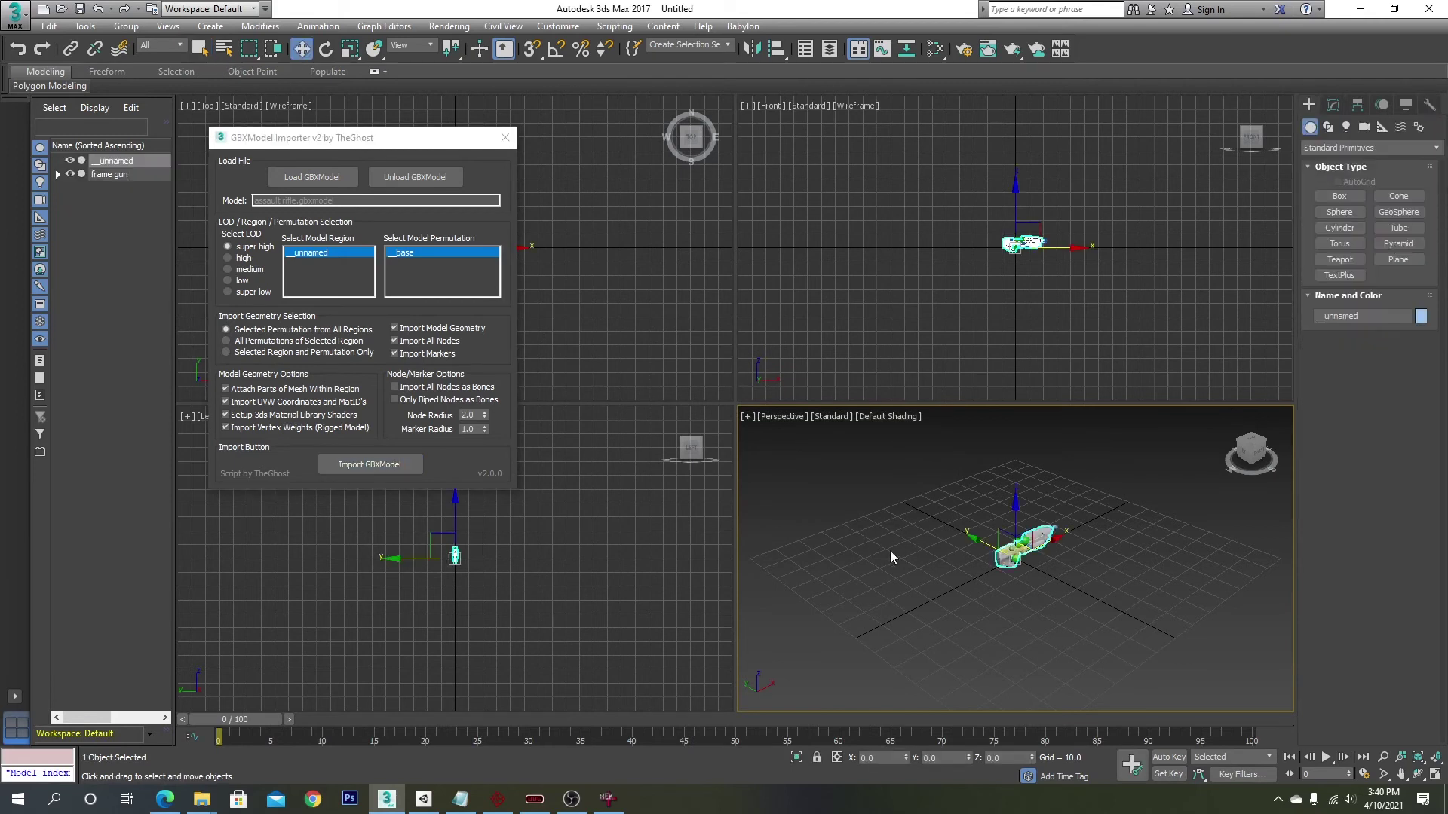
pyautogui.scroll(6, 1033, 588)
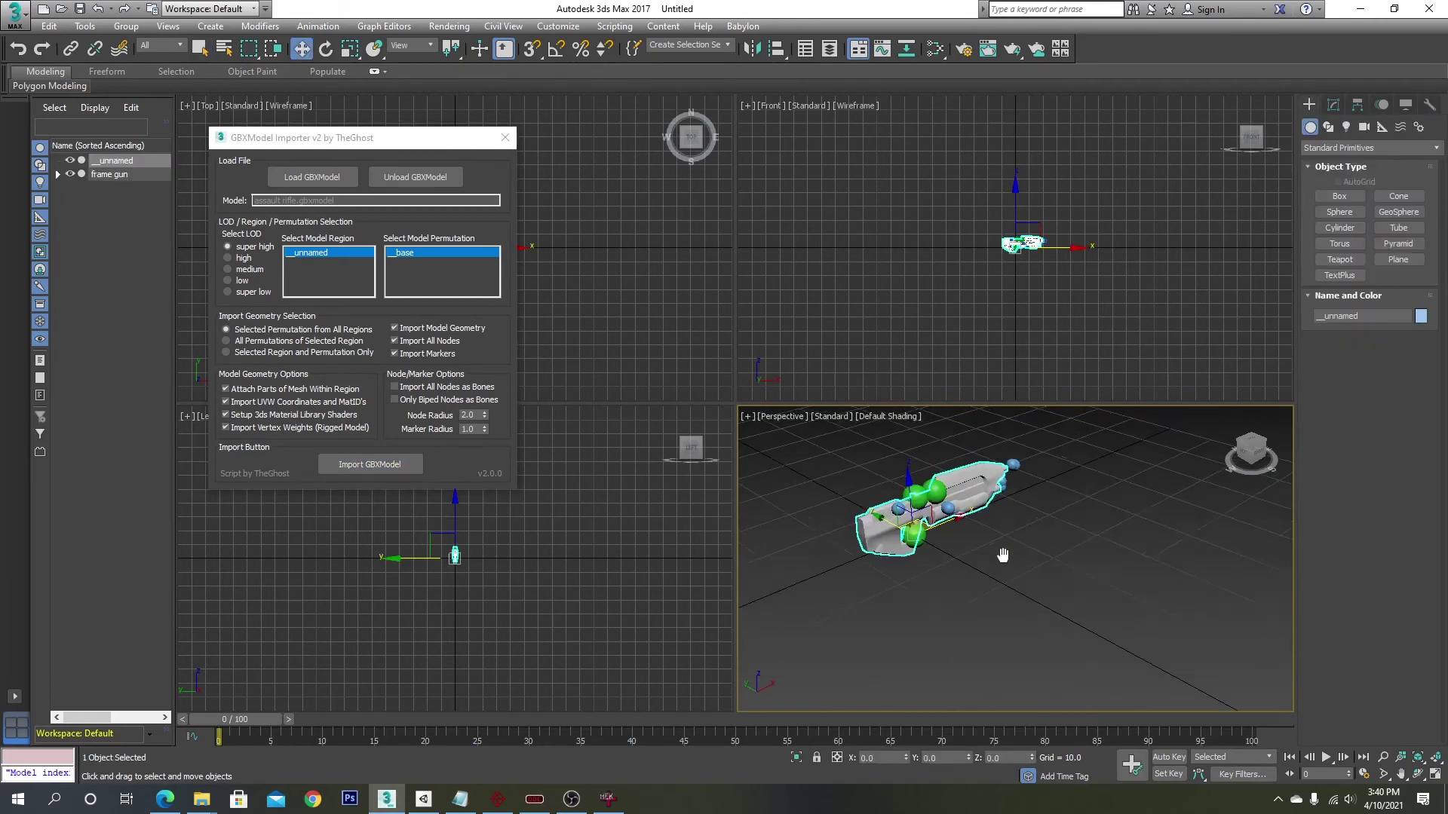
pyautogui.keyDown('alt'); pyautogui.moveTo(1043, 576); pyautogui.dragTo(1006, 617, button='middle'); pyautogui.keyUp('alt')
pyautogui.scroll(4, 966, 557)
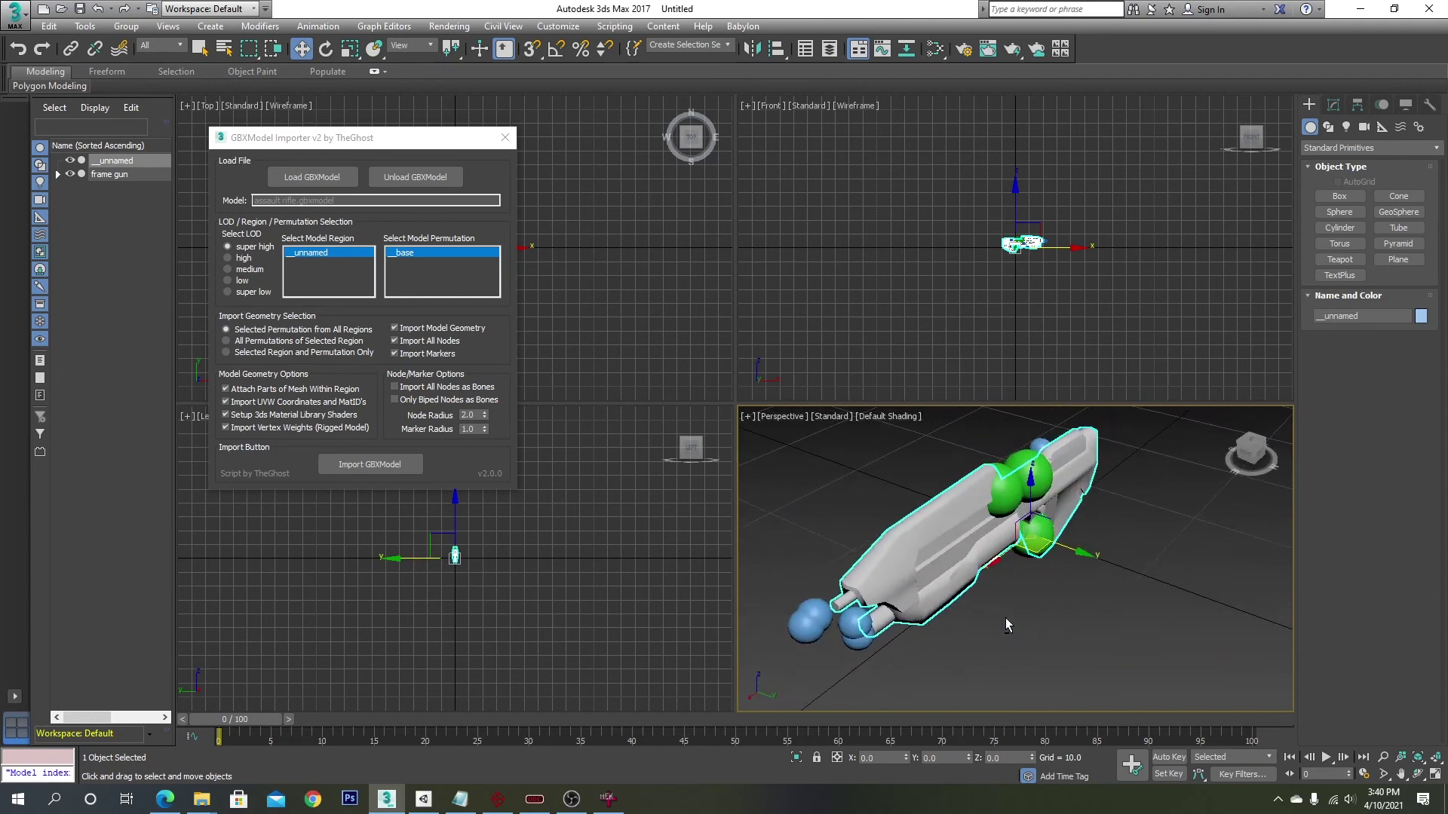
# Select the frame display, #primary trigger, frame ophandle and #smoke markers, widening the object list
pyautogui.click(999, 487)
pyautogui.click(814, 623)
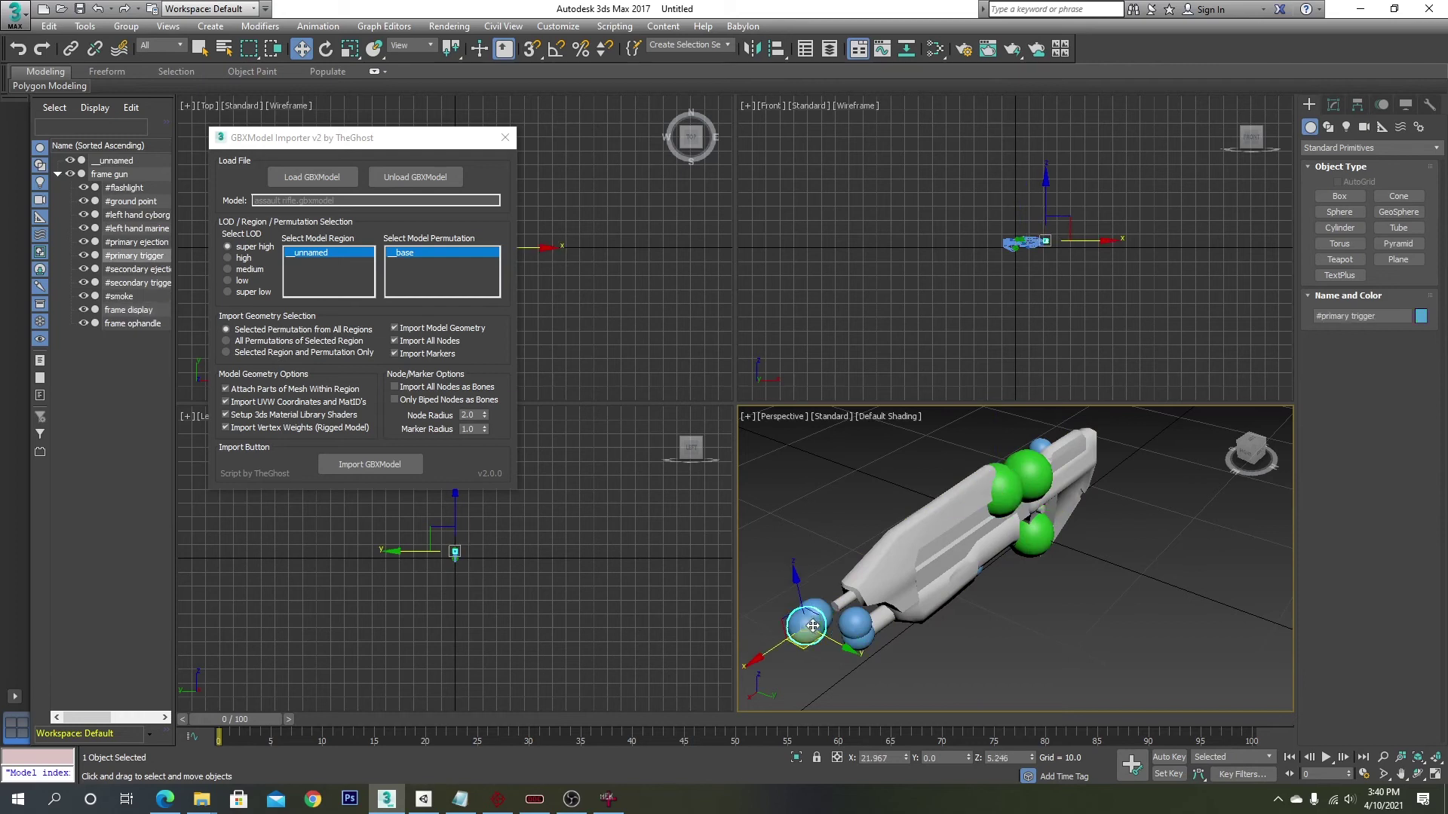
pyautogui.moveTo(177, 469); pyautogui.dragTo(274, 469)
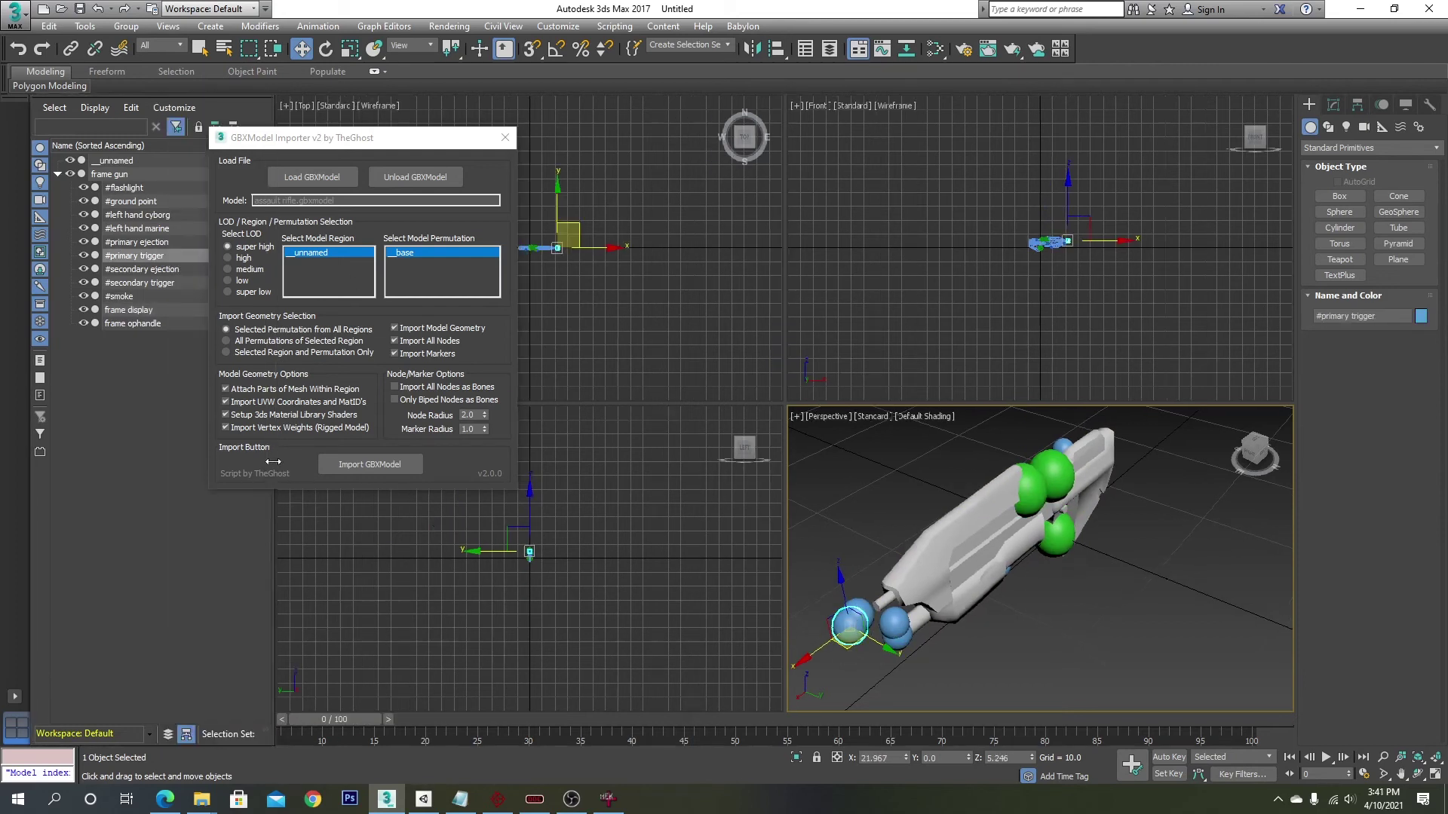
pyautogui.moveTo(389, 143); pyautogui.dragTo(588, 150)
pyautogui.click(1034, 497)
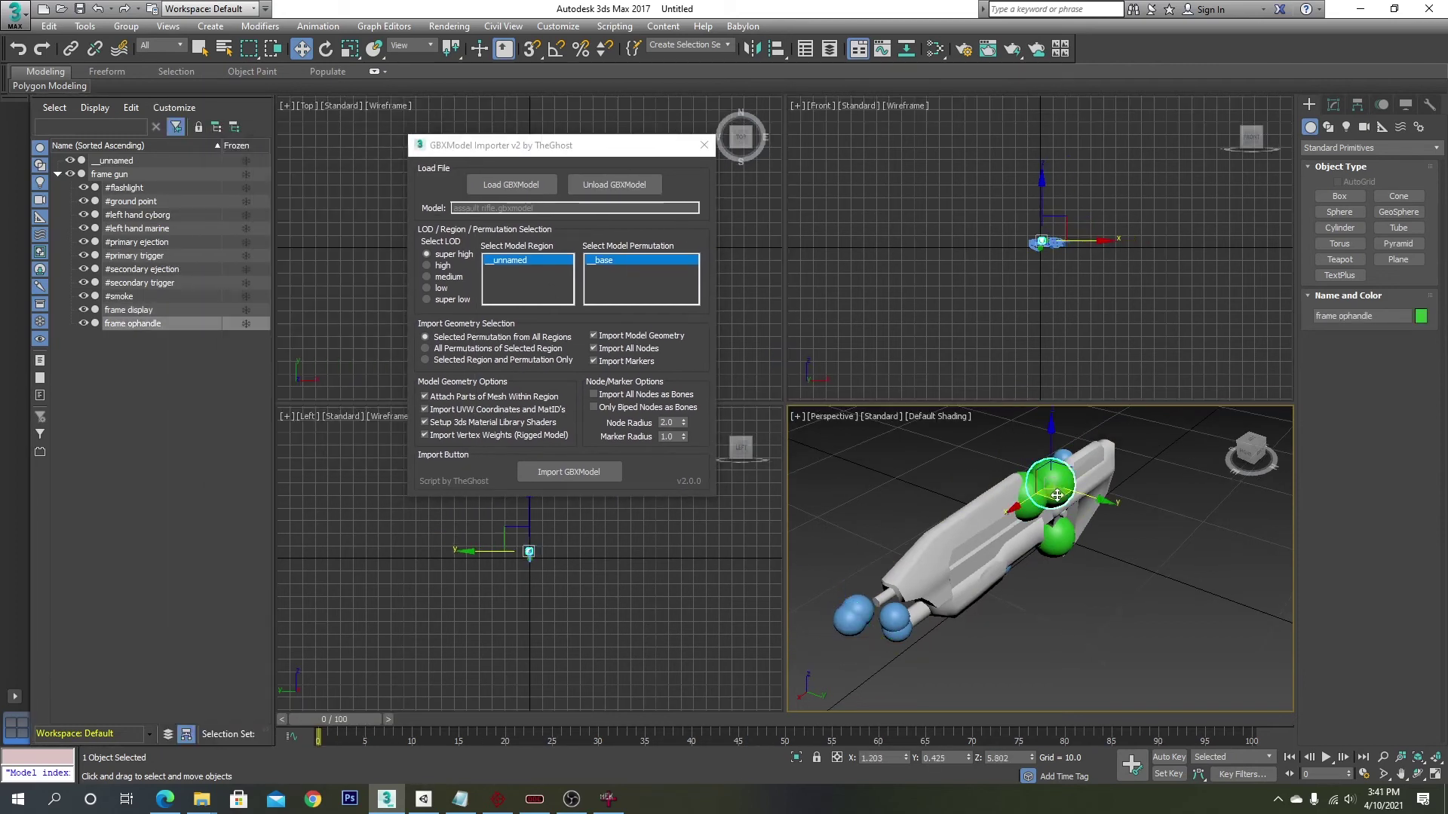
pyautogui.click(852, 601)
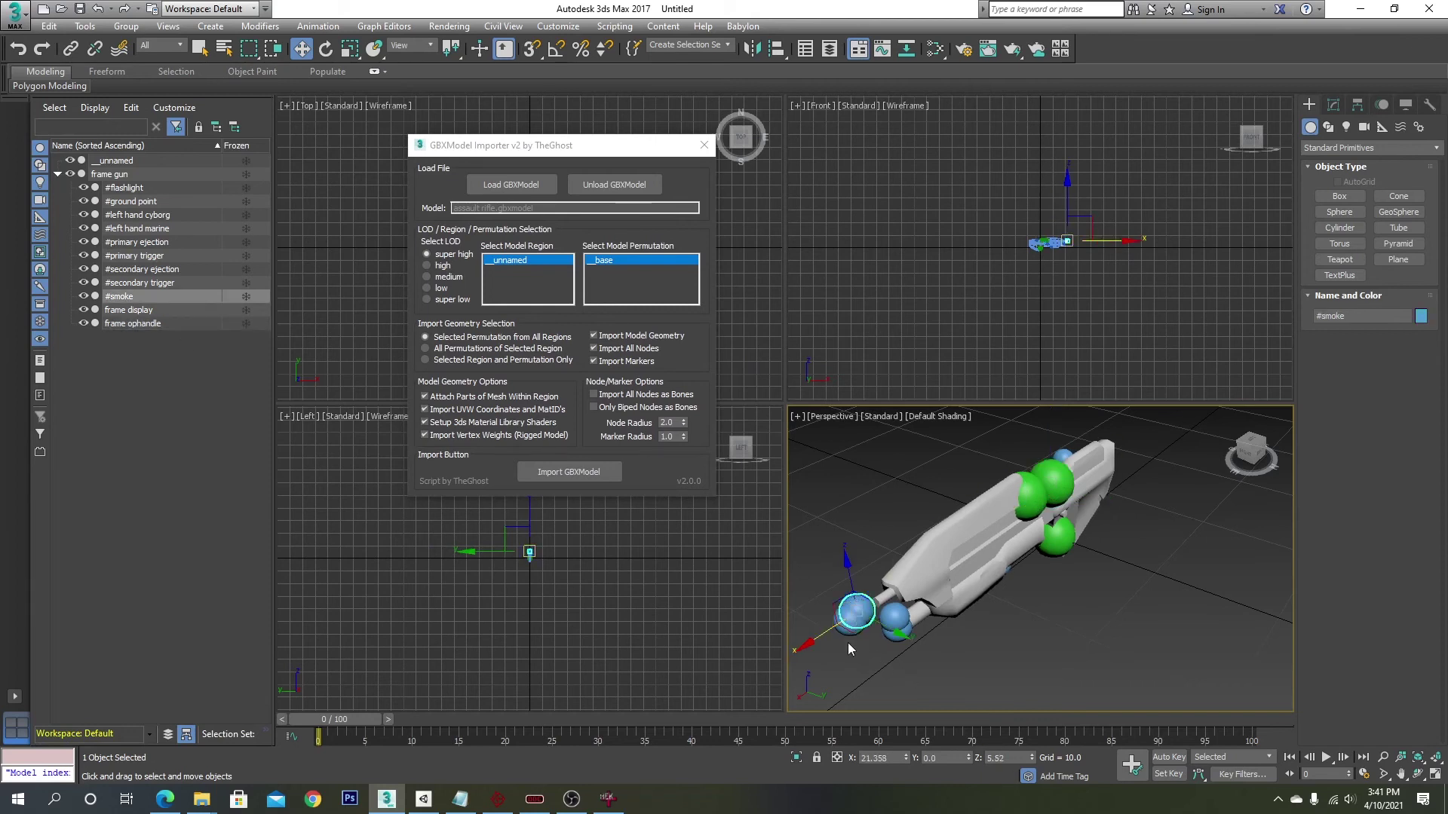
pyautogui.click(845, 637)
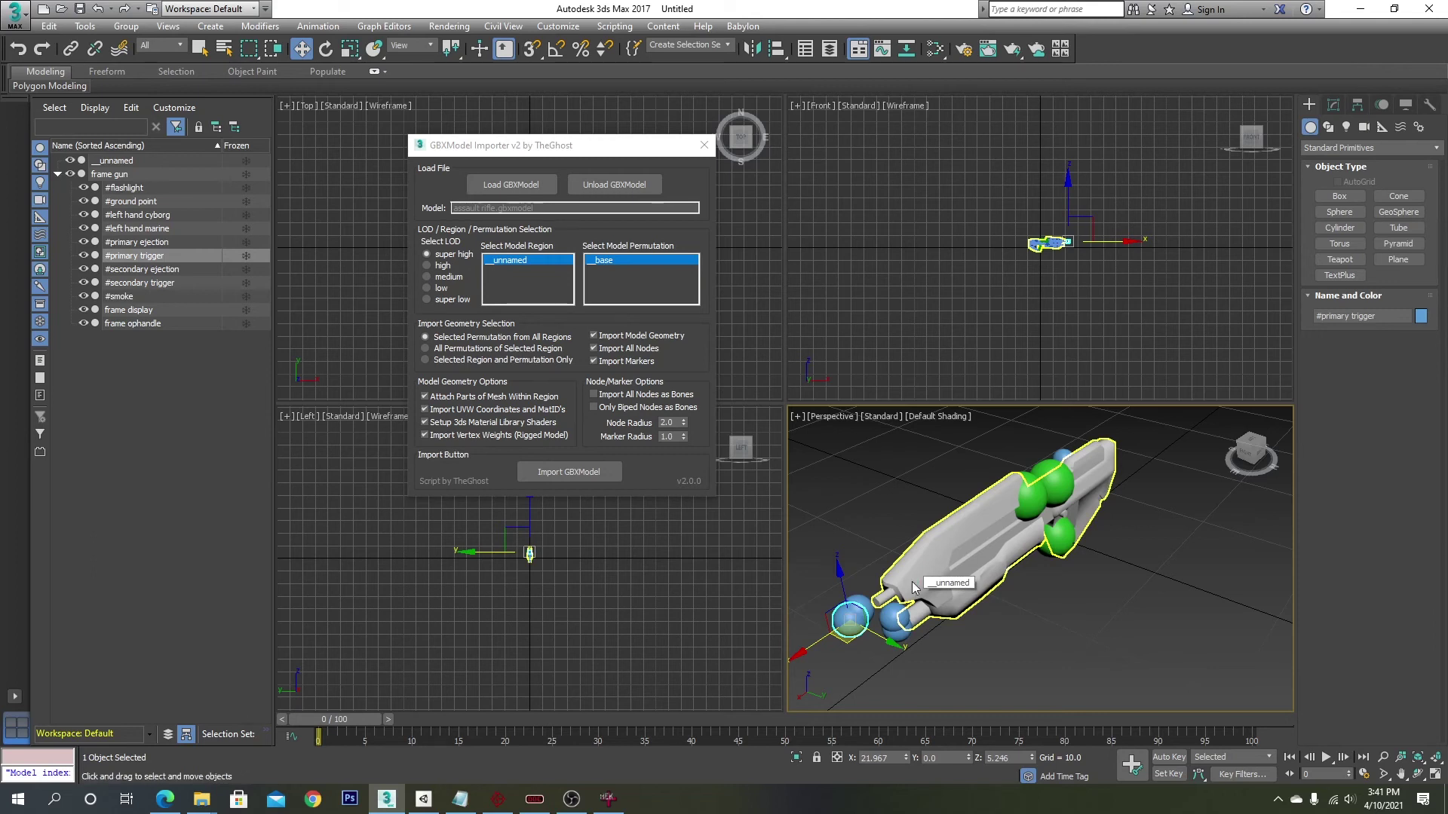
# Inspect the #secondary trigger and frame display markers, panning and orbiting around the gun
pyautogui.click(898, 629)
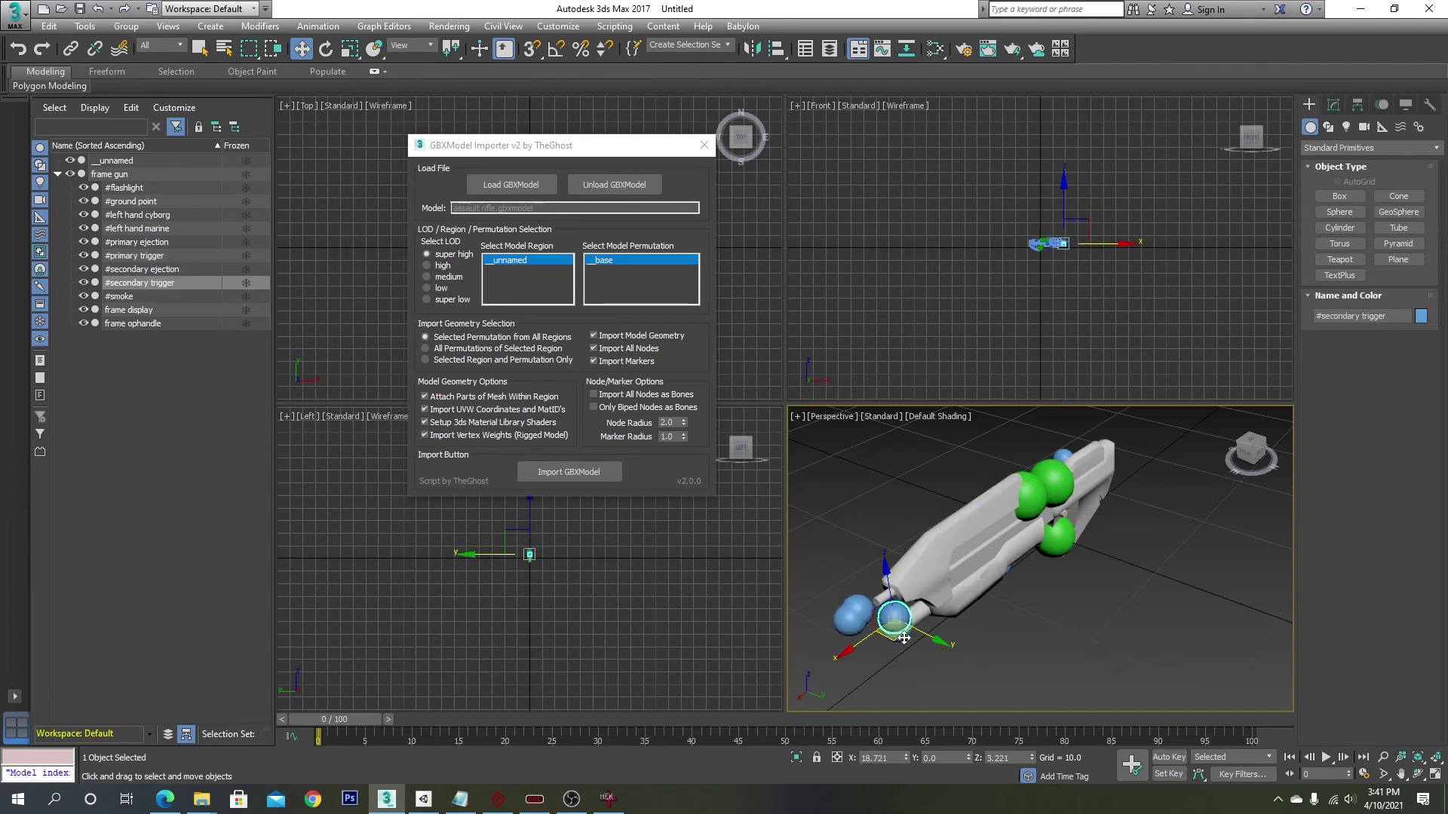
pyautogui.press('pageup')
pyautogui.rightClick(1065, 578)
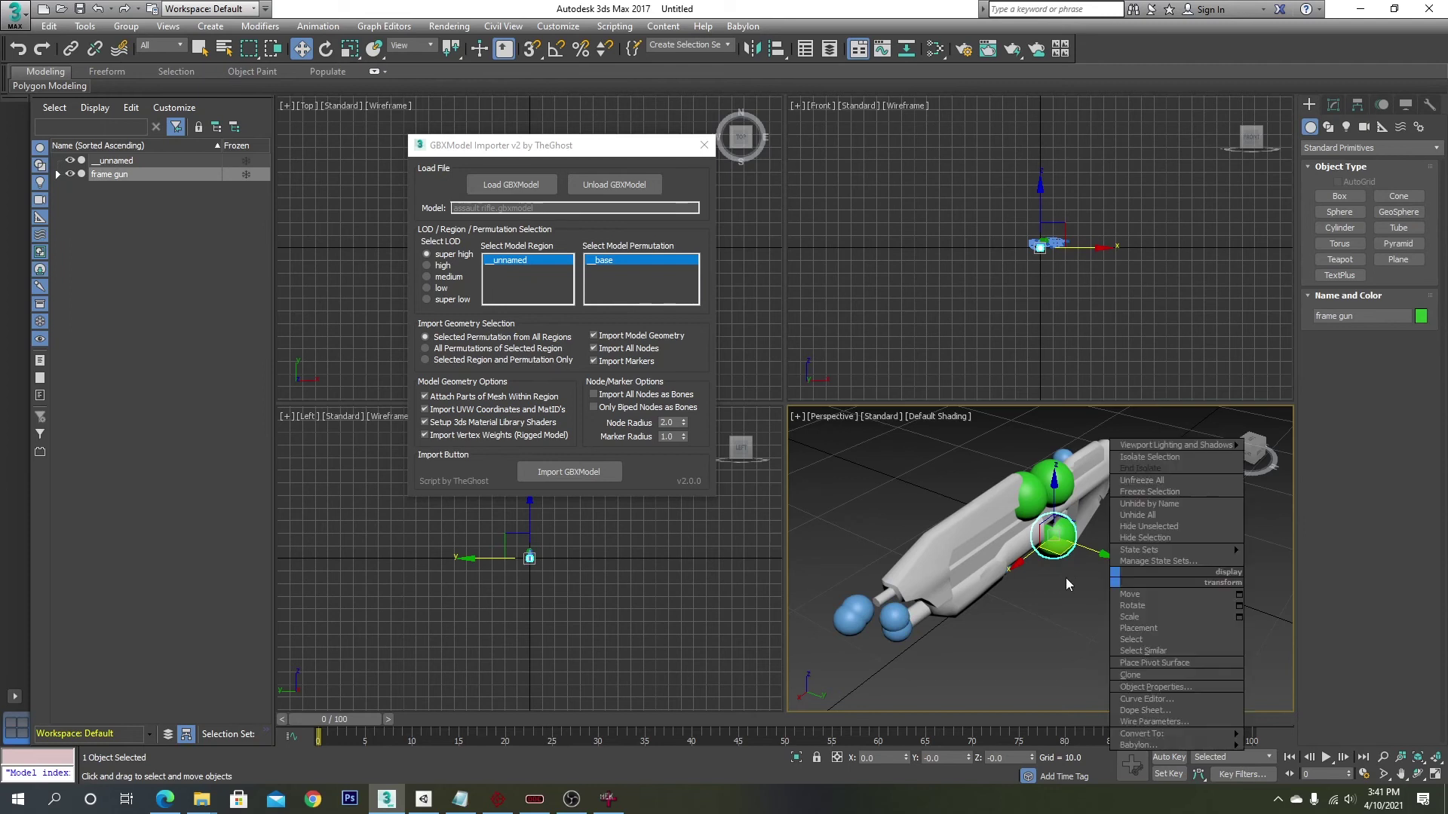
pyautogui.moveTo(1084, 586); pyautogui.dragTo(939, 528, button='middle')
pyautogui.click(939, 521)
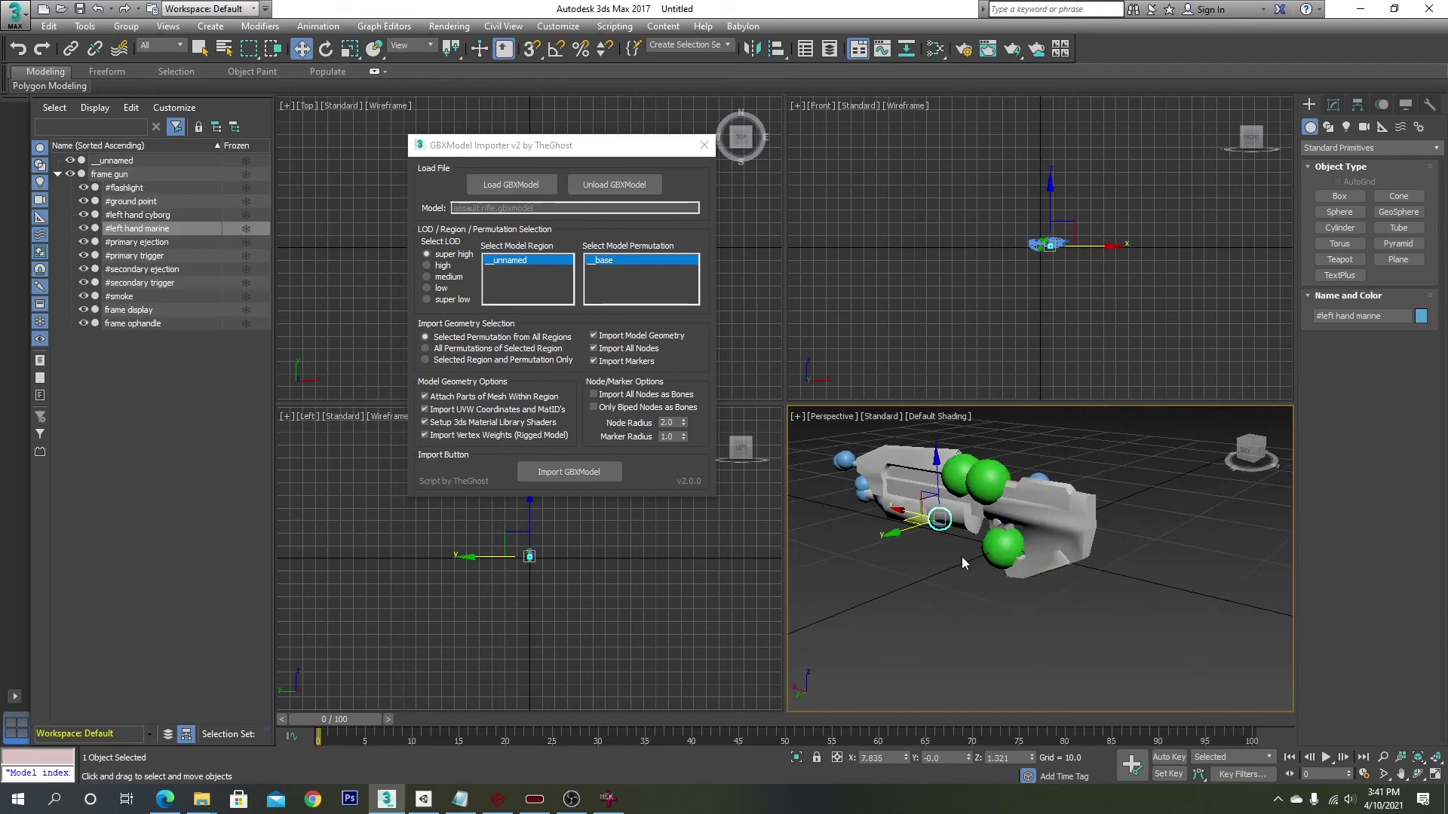
pyautogui.click(155, 311)
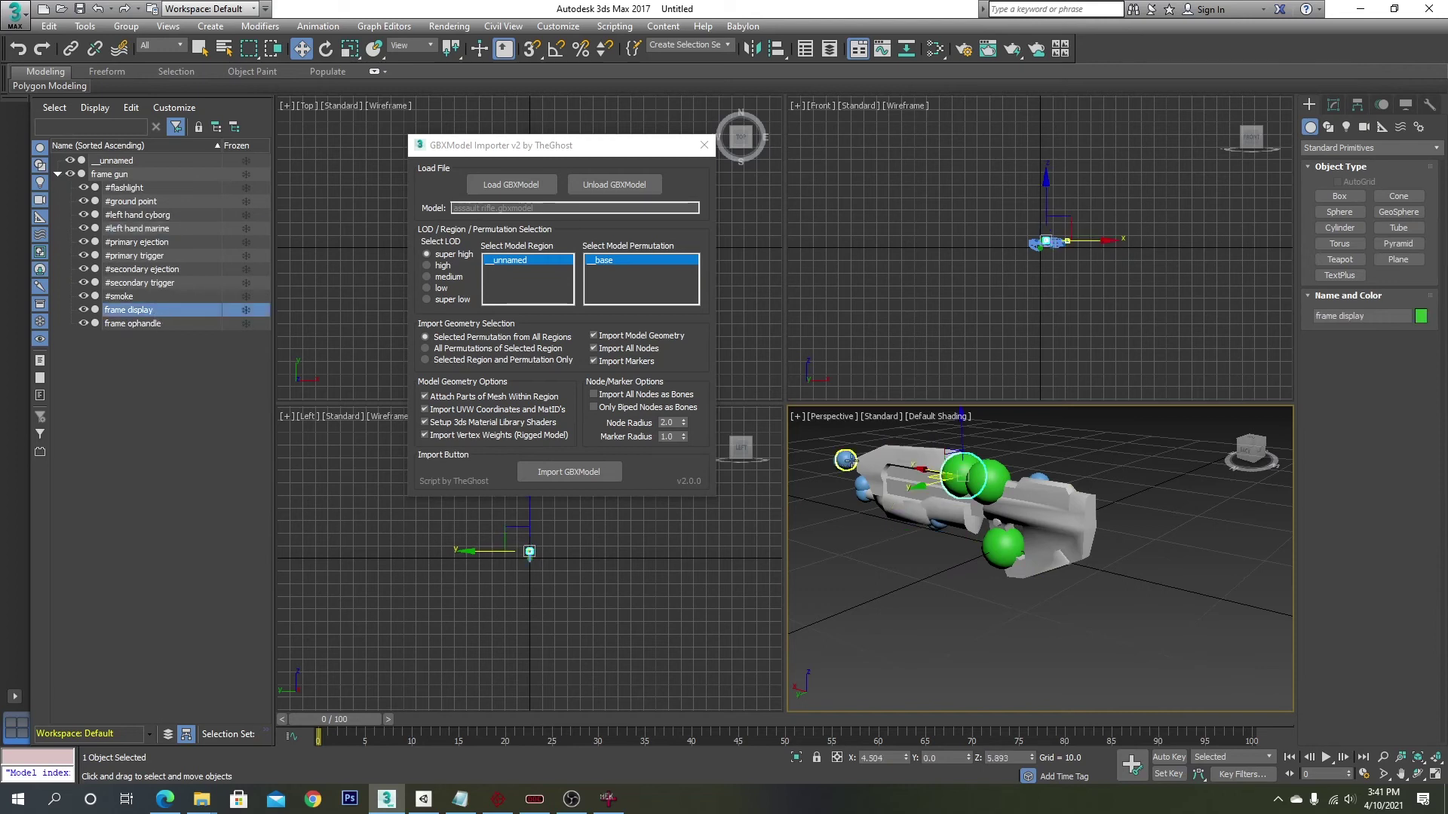
pyautogui.scroll(5, 990, 536)
pyautogui.scroll(-4, 990, 536)
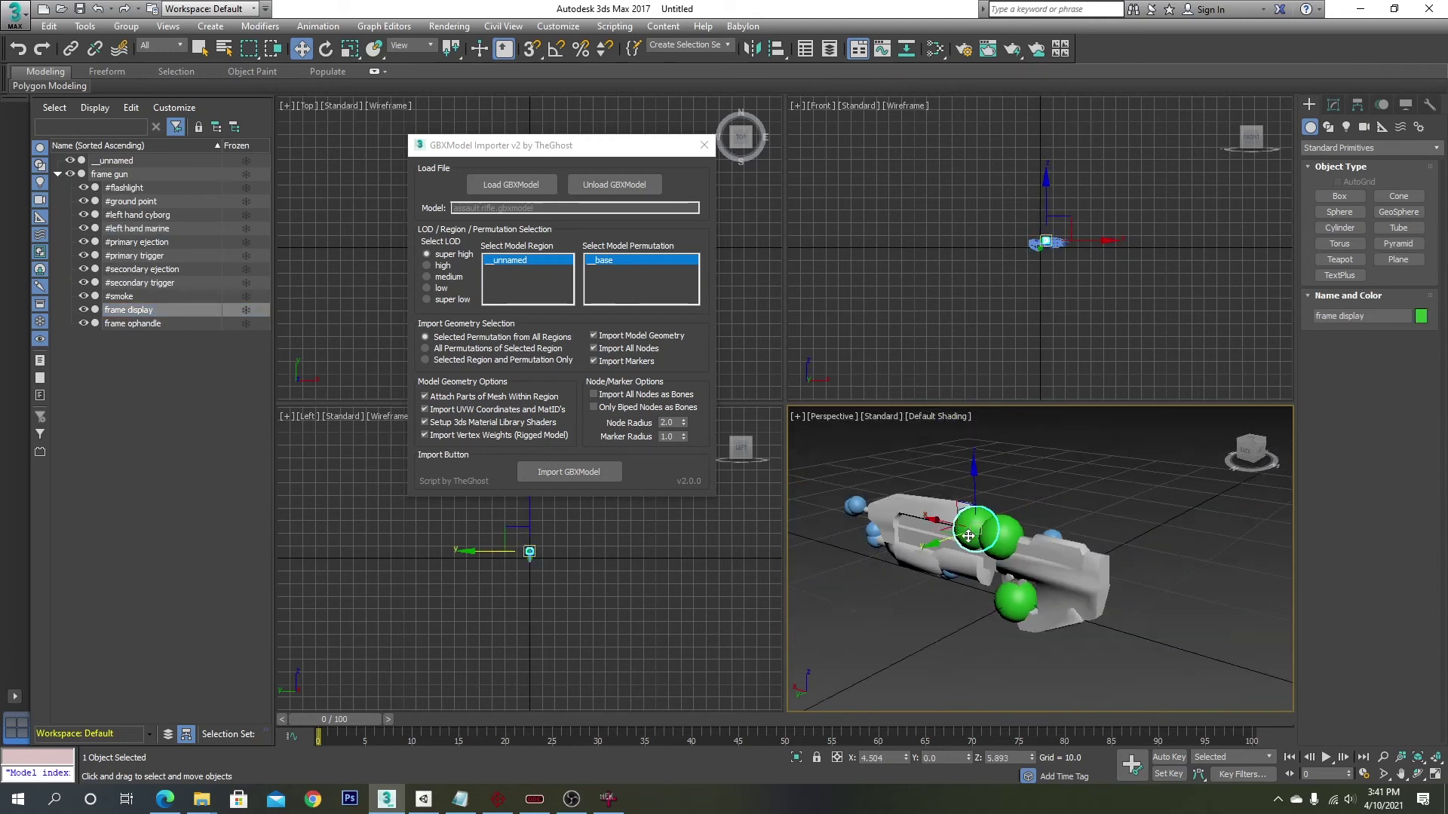
pyautogui.keyDown('alt'); pyautogui.moveTo(990, 536); pyautogui.dragTo(1018, 575, button='middle'); pyautogui.keyUp('alt')
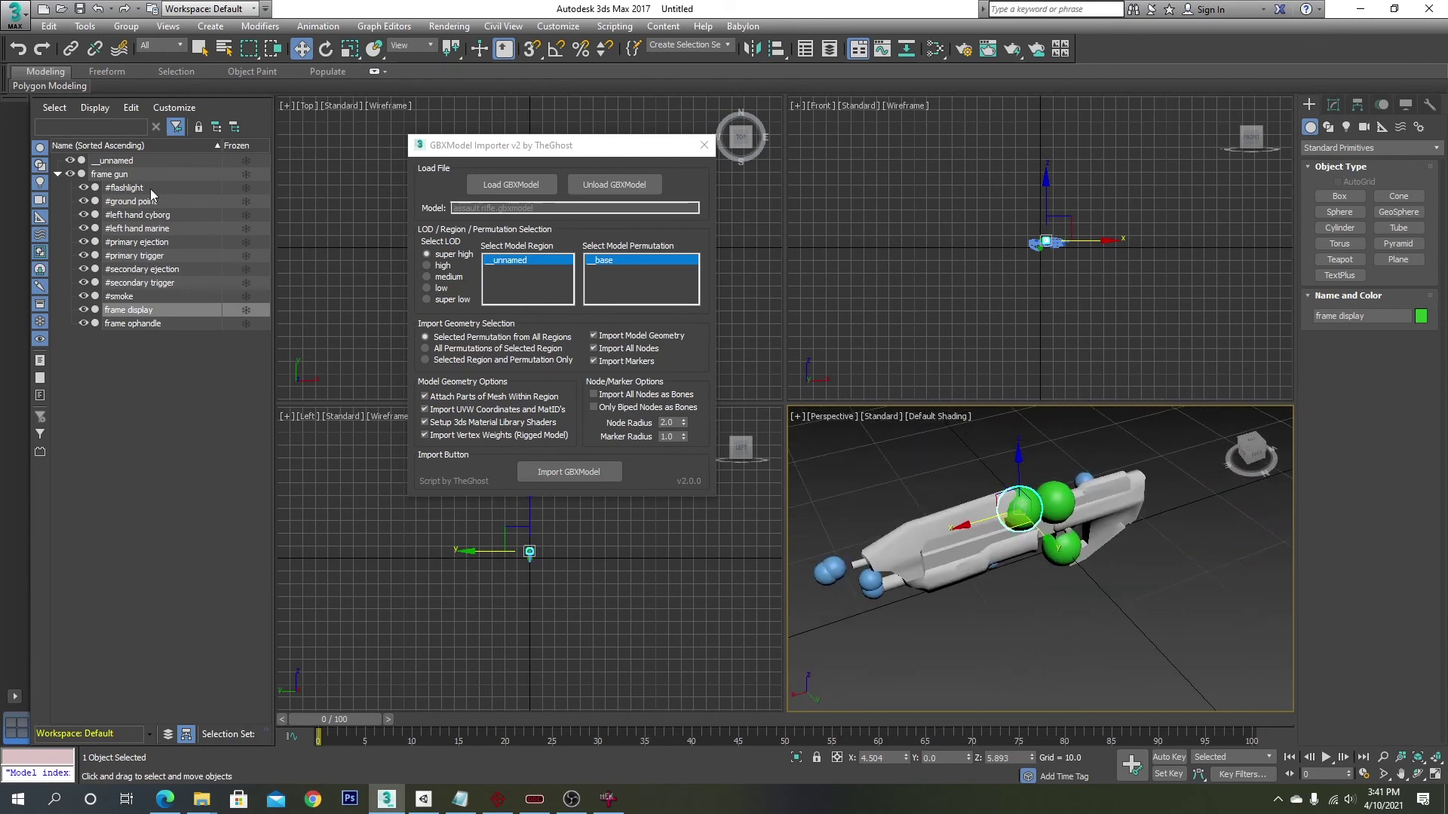
# Select the rifle's unnamed mesh and drag it along Y while orbiting the view
pyautogui.click(70, 174)
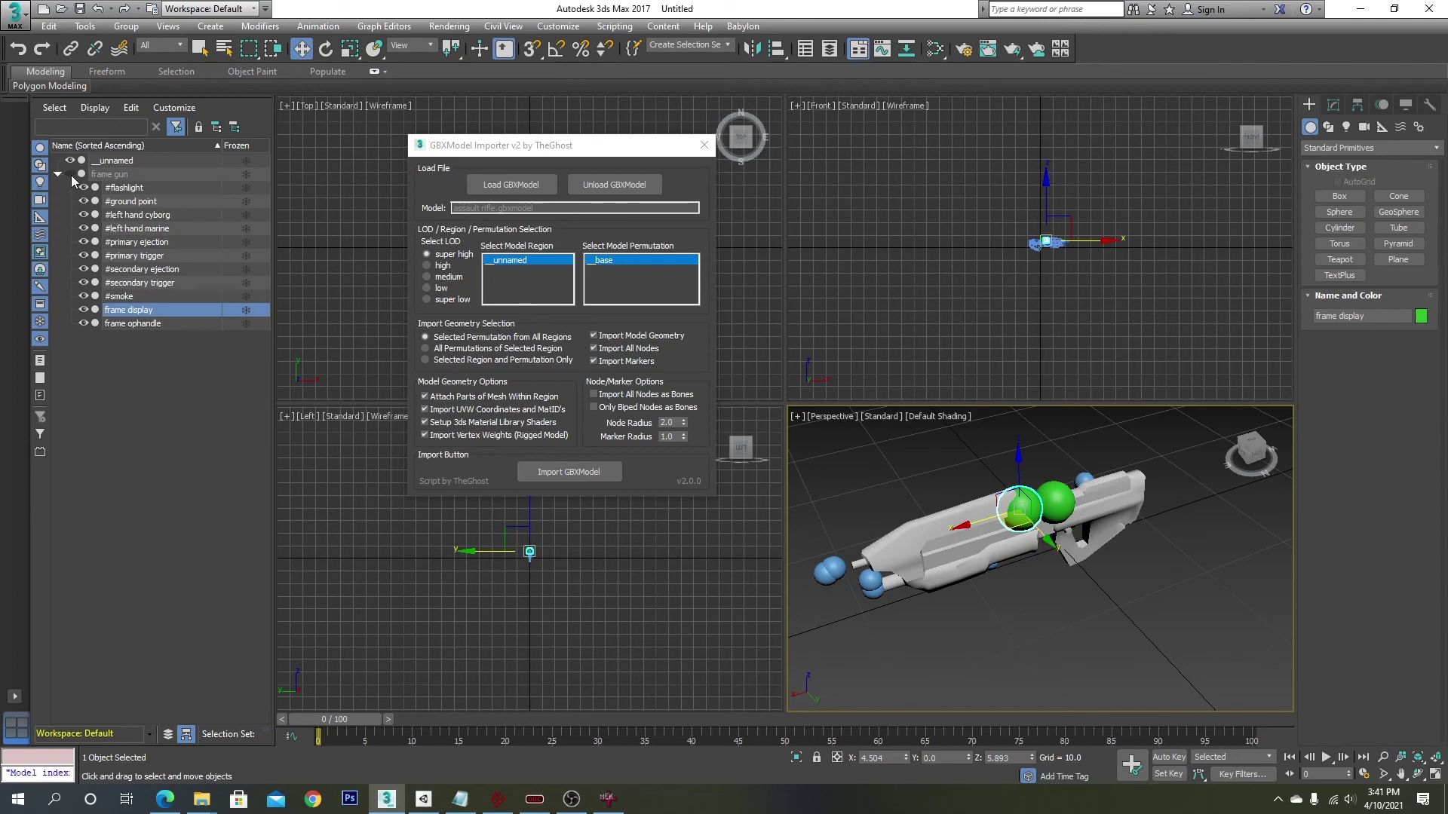
pyautogui.click(71, 174)
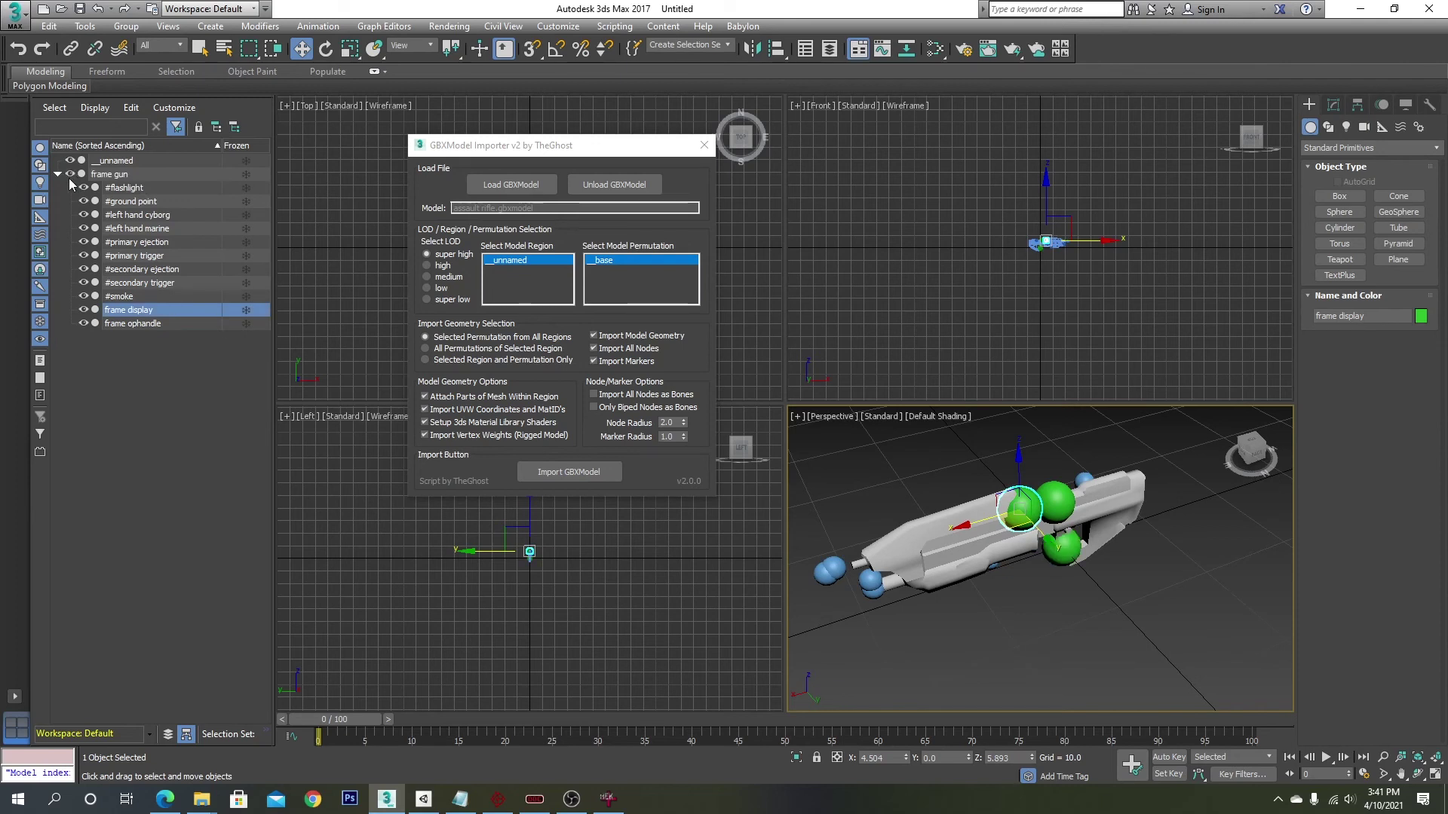
pyautogui.click(113, 161)
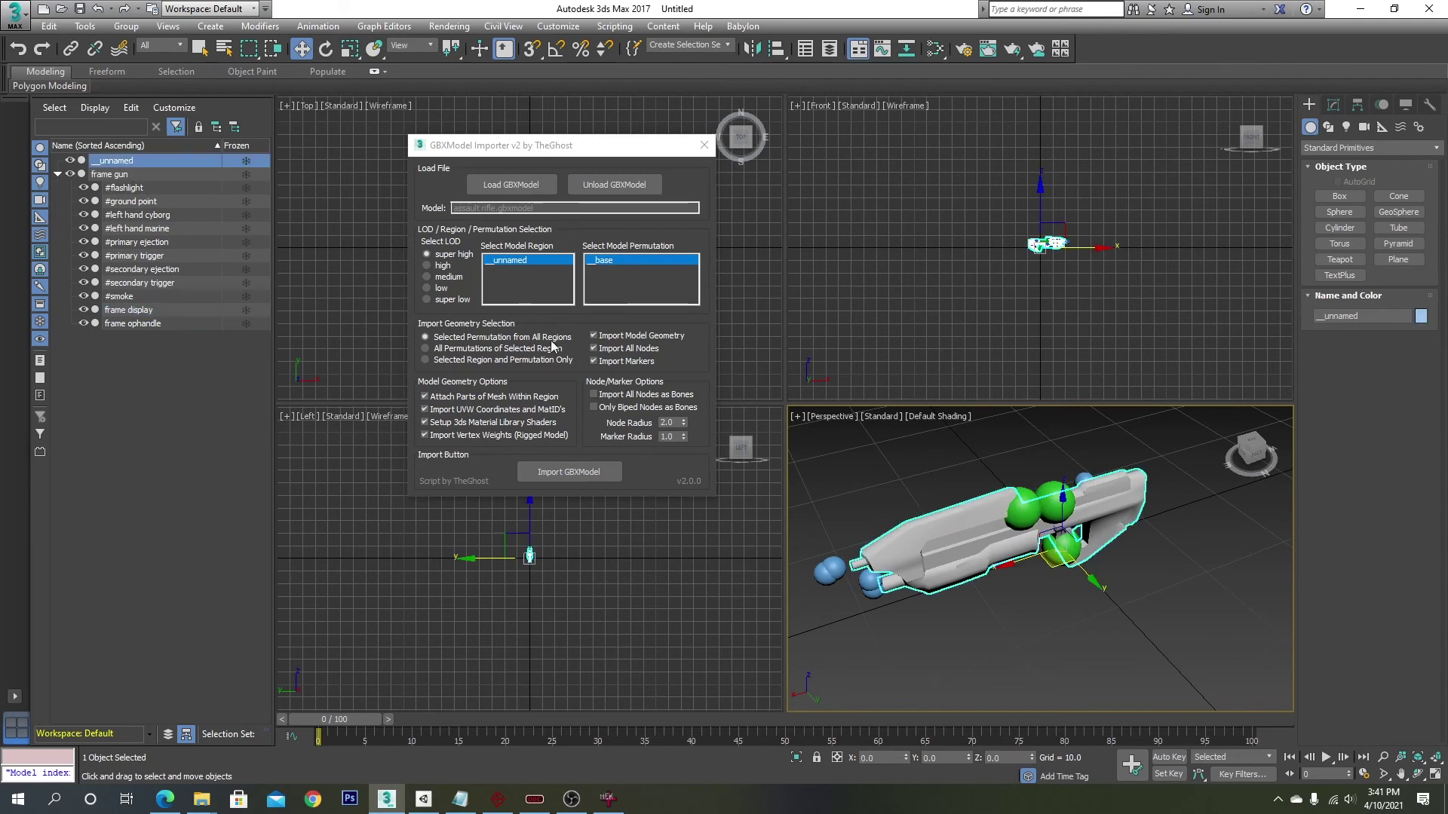
pyautogui.moveTo(1052, 557); pyautogui.dragTo(1114, 657)
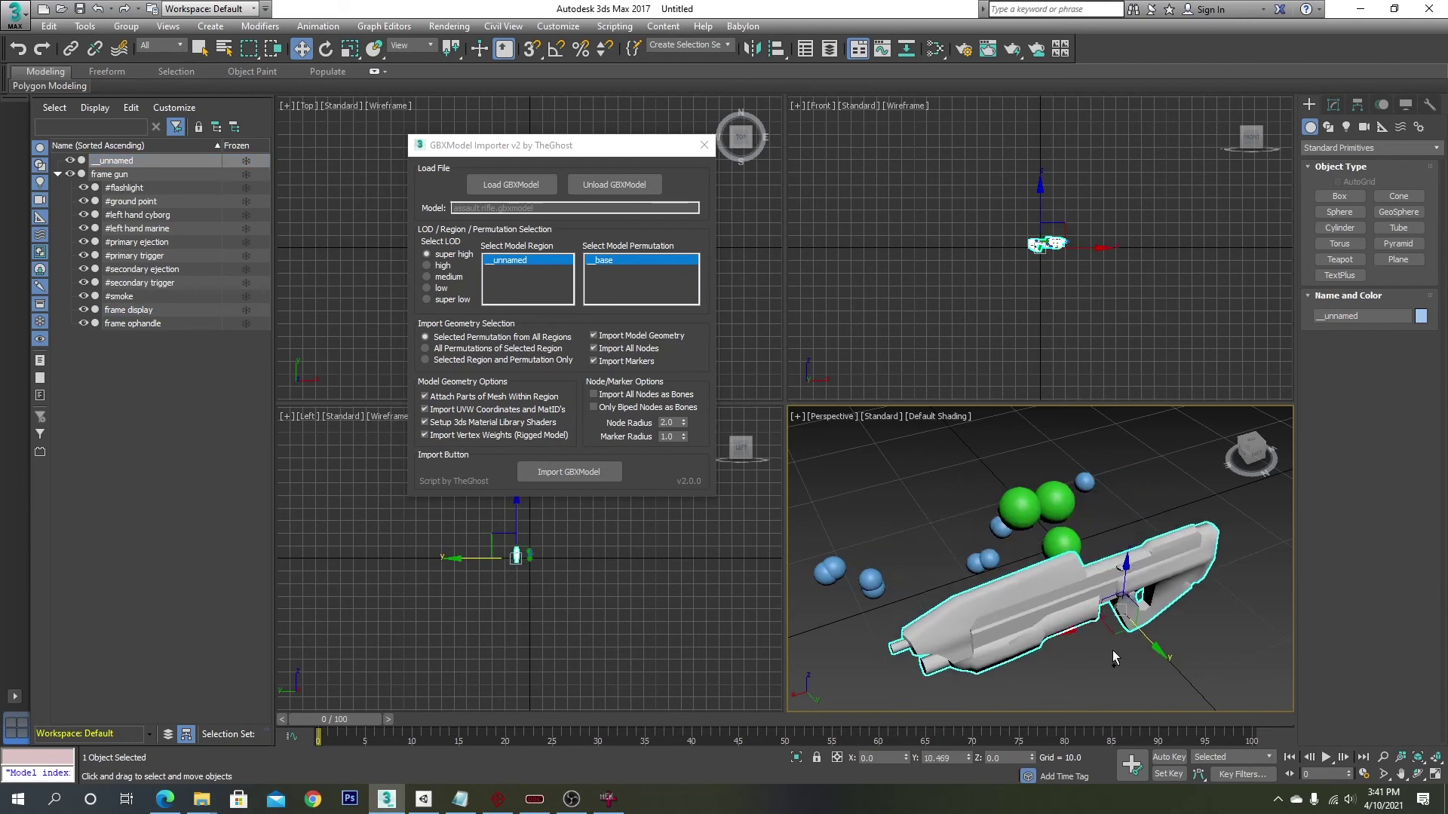
pyautogui.scroll(2, 1129, 631)
pyautogui.keyDown('alt'); pyautogui.moveTo(1129, 630); pyautogui.dragTo(923, 503, button='middle'); pyautogui.keyUp('alt')
pyautogui.scroll(4, 982, 531)
pyautogui.scroll(-5, 1181, 545)
# Undo the move to restore the rifle's position, then bring Halo Editing Kit Plus forward
pyautogui.hotkey('ctrl', 'z')
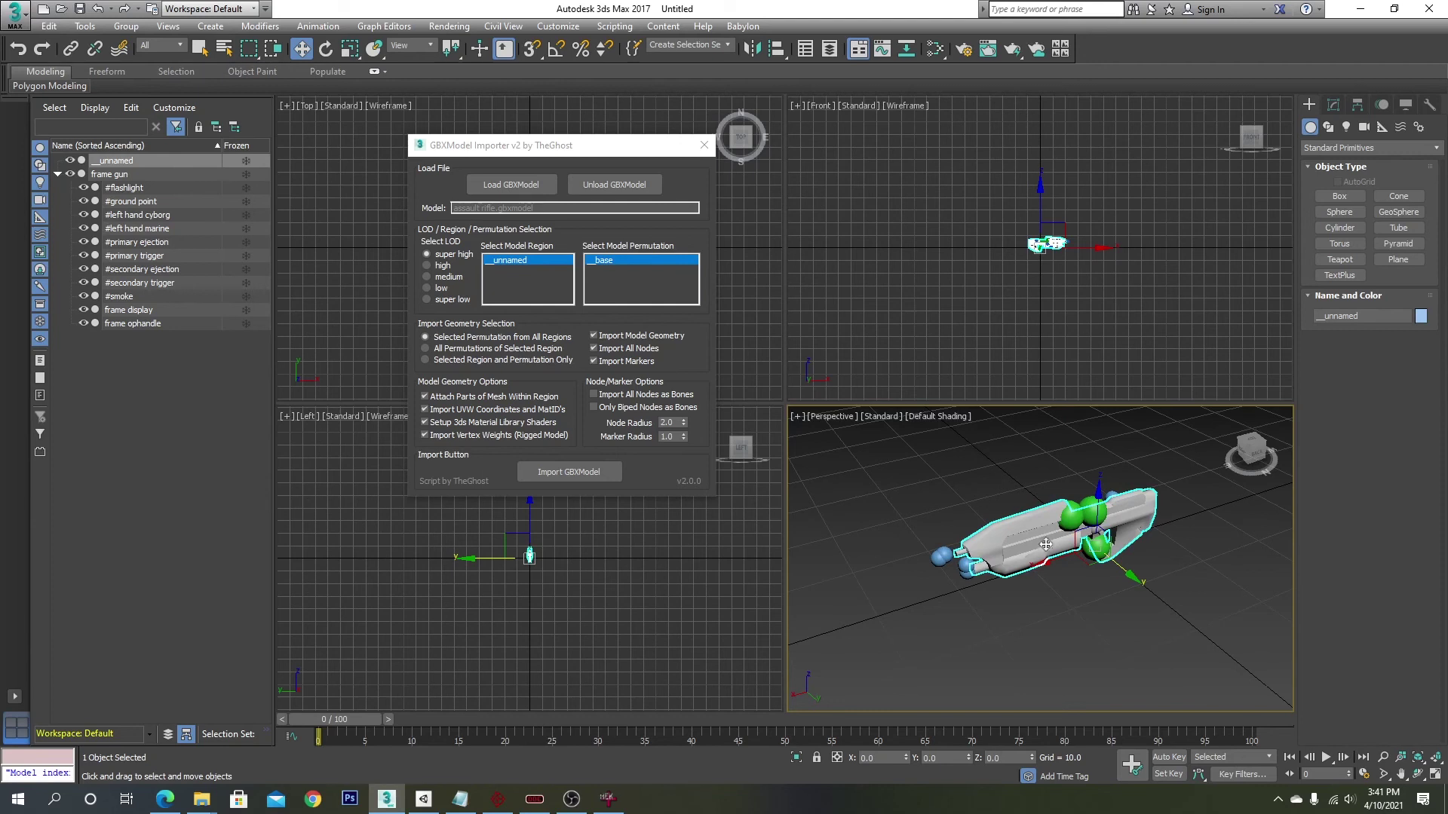
pyautogui.moveTo(1014, 608)
pyautogui.keyDown('alt'); pyautogui.mouseDown(button='middle')
pyautogui.moveTo(1135, 609)
pyautogui.moveTo(1257, 539)
pyautogui.moveTo(1205, 625)
pyautogui.moveTo(1030, 595)
pyautogui.mouseUp(button='middle'); pyautogui.keyUp('alt')
pyautogui.click(608, 799)
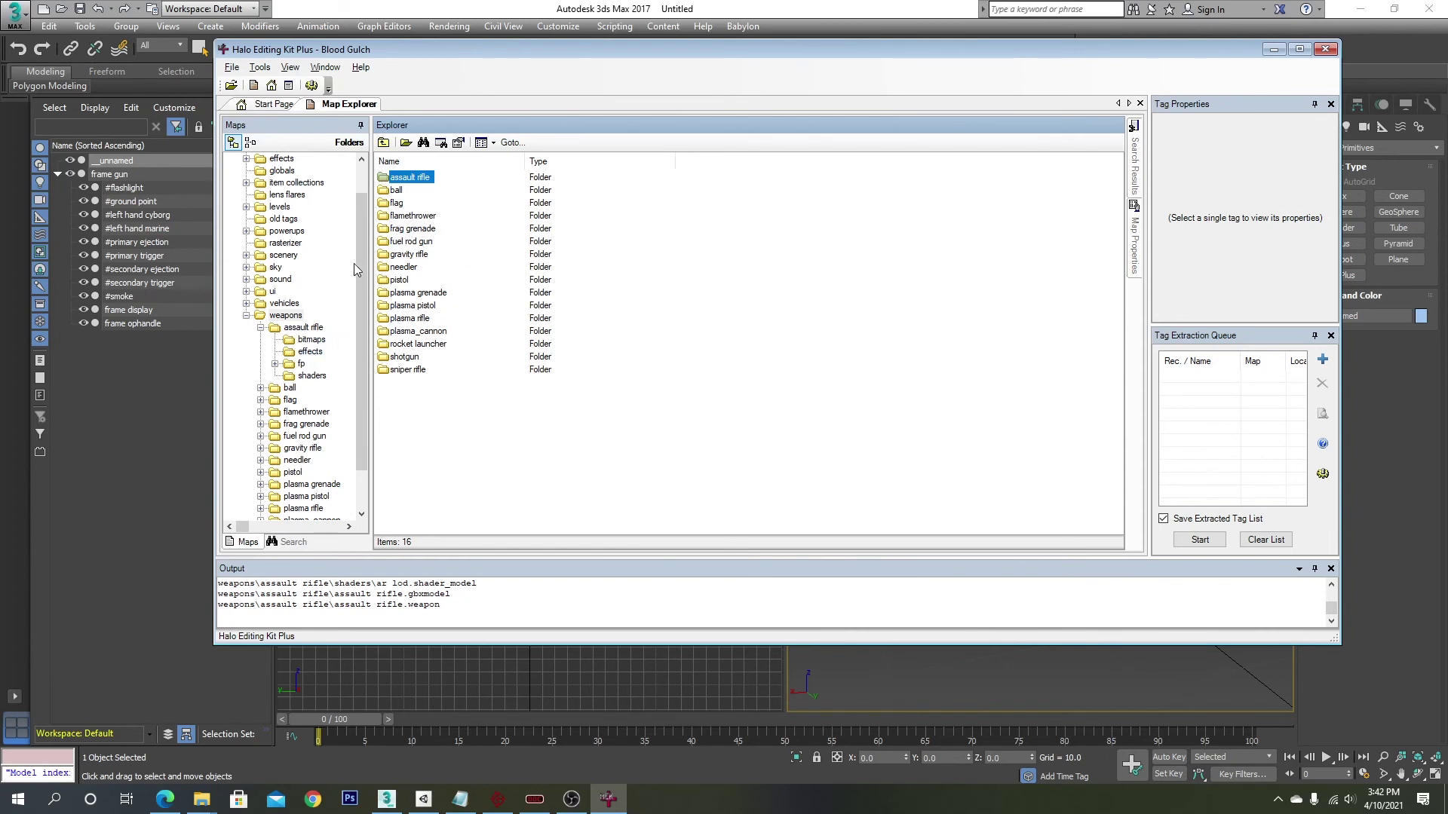
# Collapse the assault rifle and weapons folders and return to the map's top-level folders
pyautogui.moveTo(358, 264); pyautogui.dragTo(354, 205)
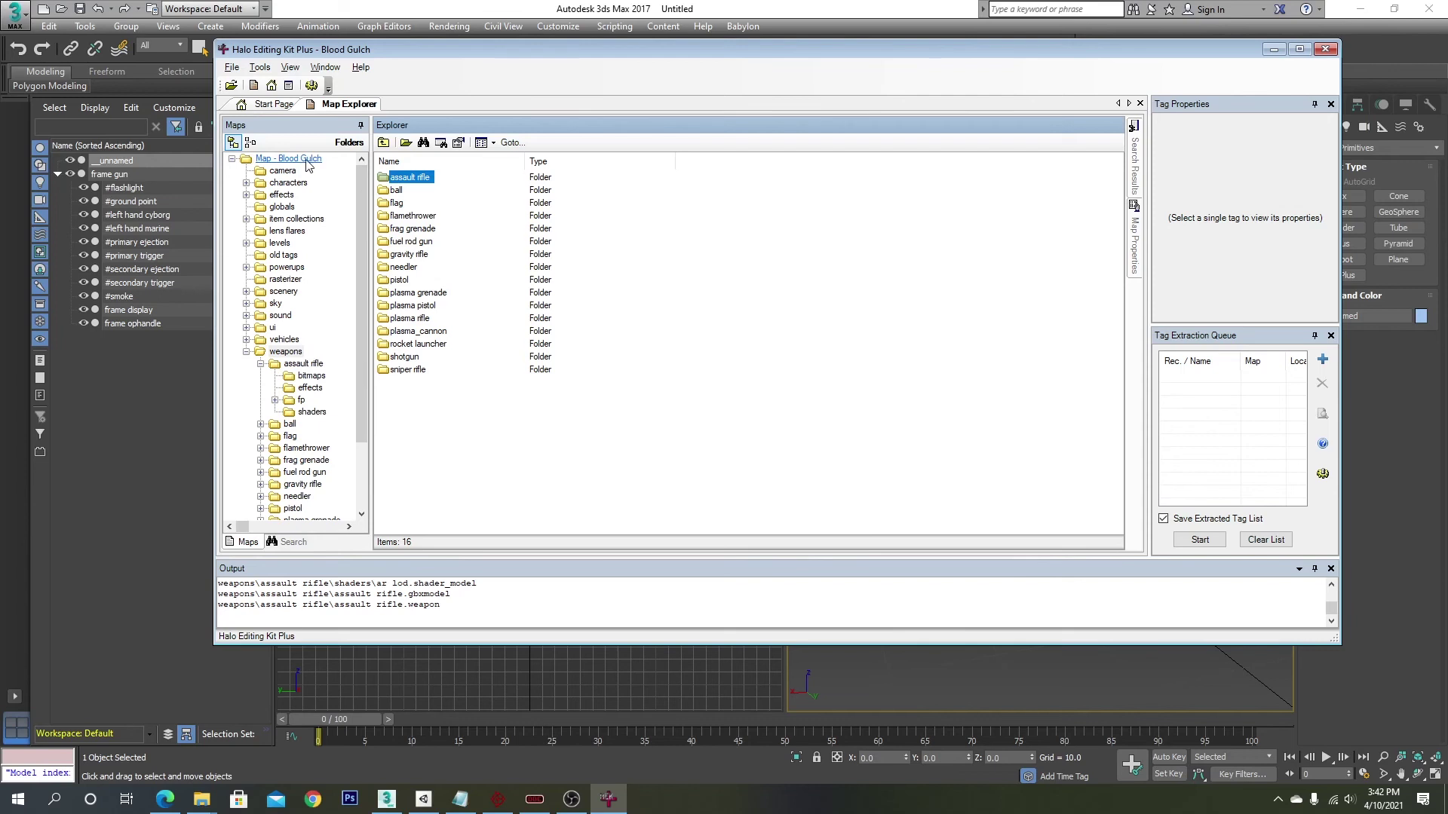
pyautogui.click(302, 364)
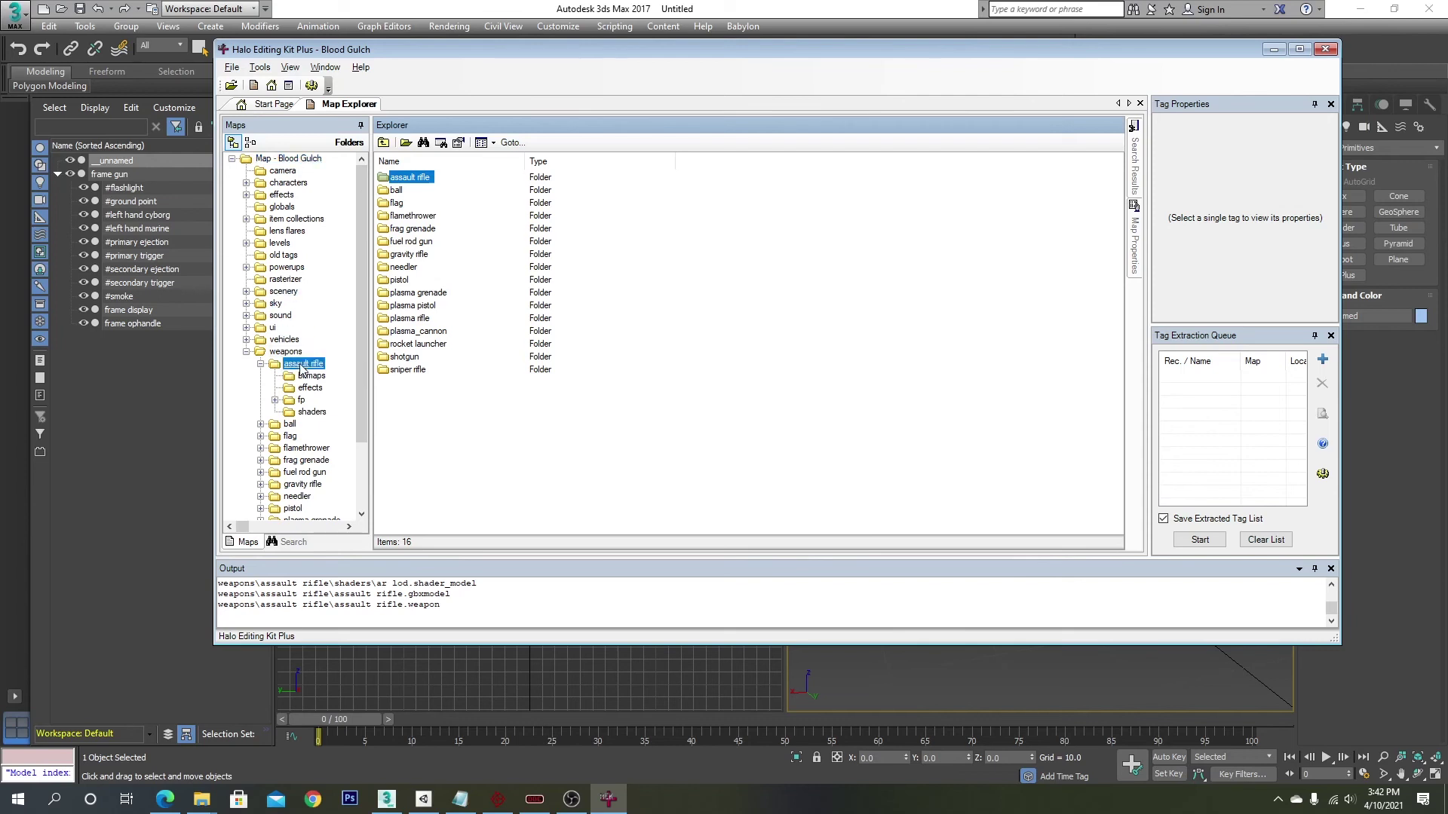
pyautogui.click(285, 351)
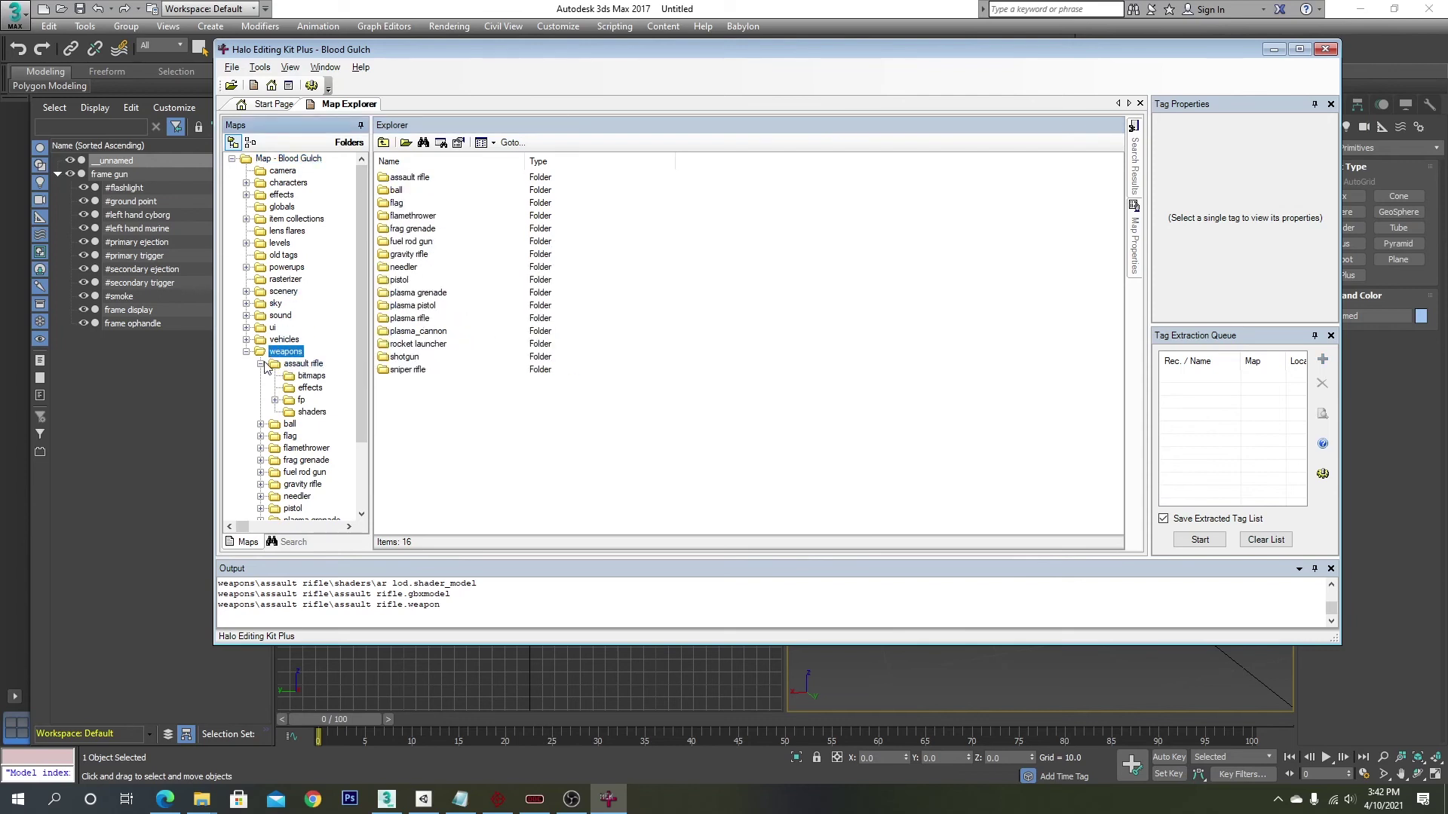
pyautogui.click(261, 363)
pyautogui.click(246, 351)
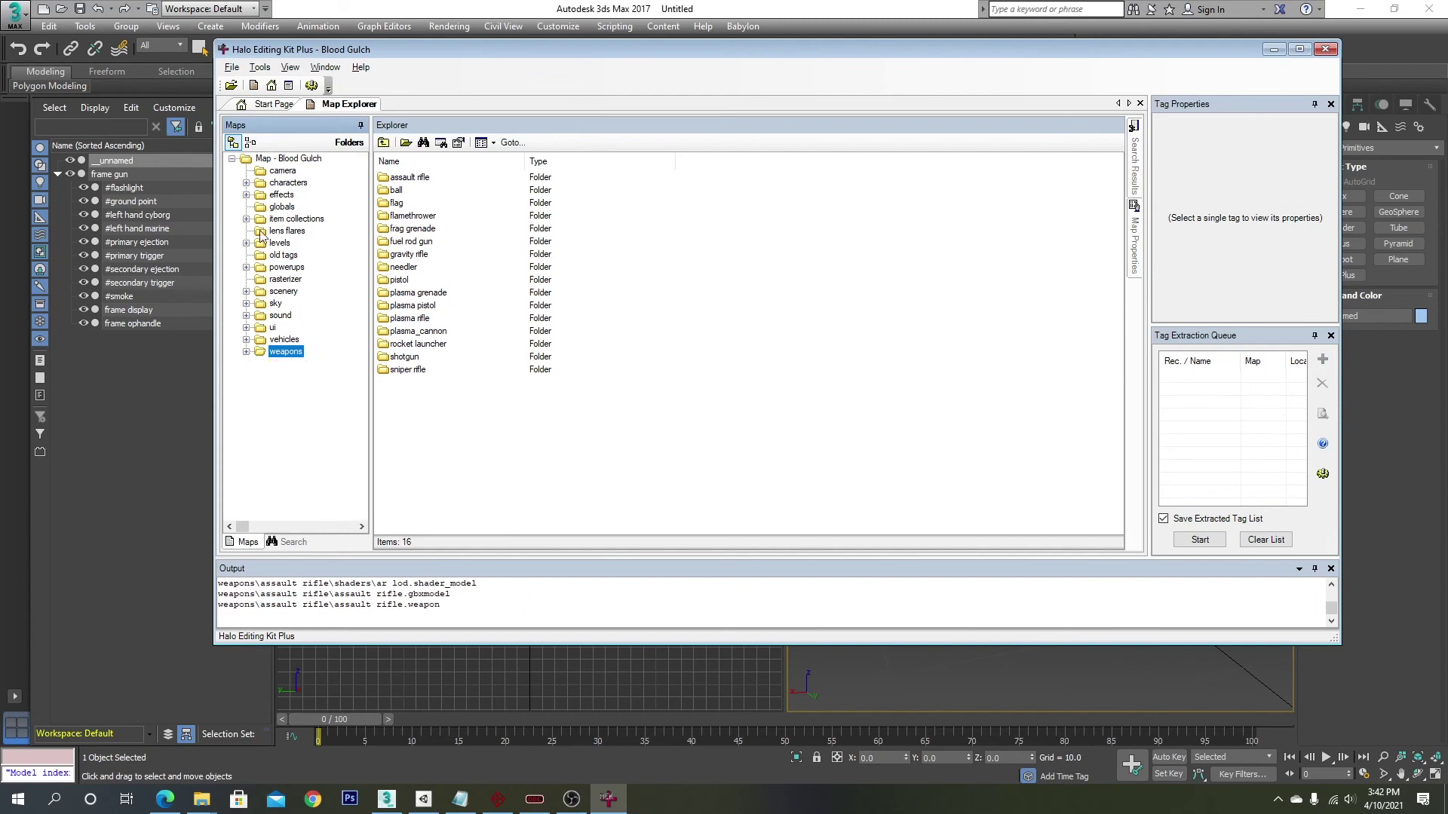
pyautogui.click(290, 159)
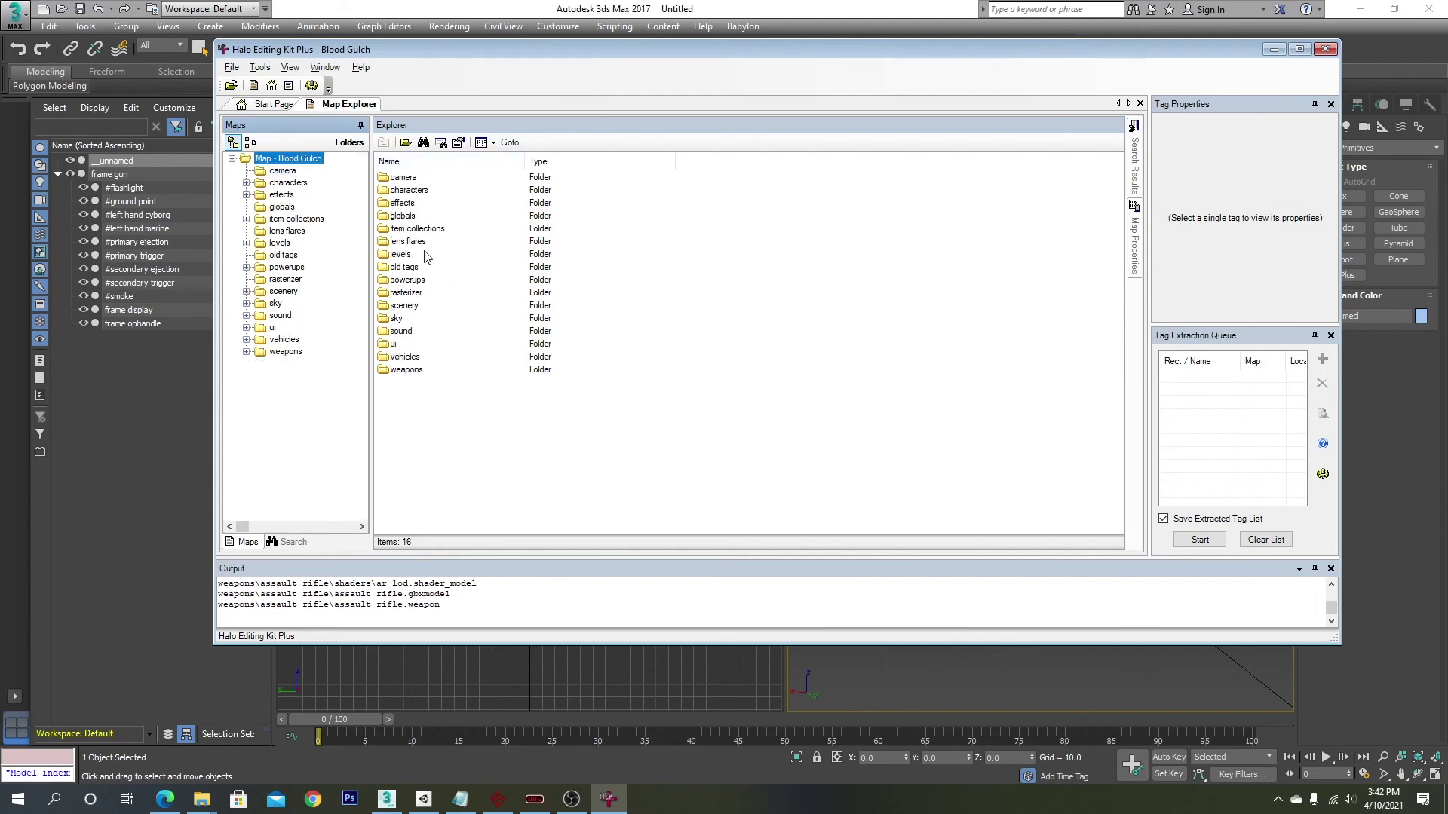
# Extract the characters folder with Extract To... into HaloCE-RIPS
pyautogui.rightClick(412, 194)
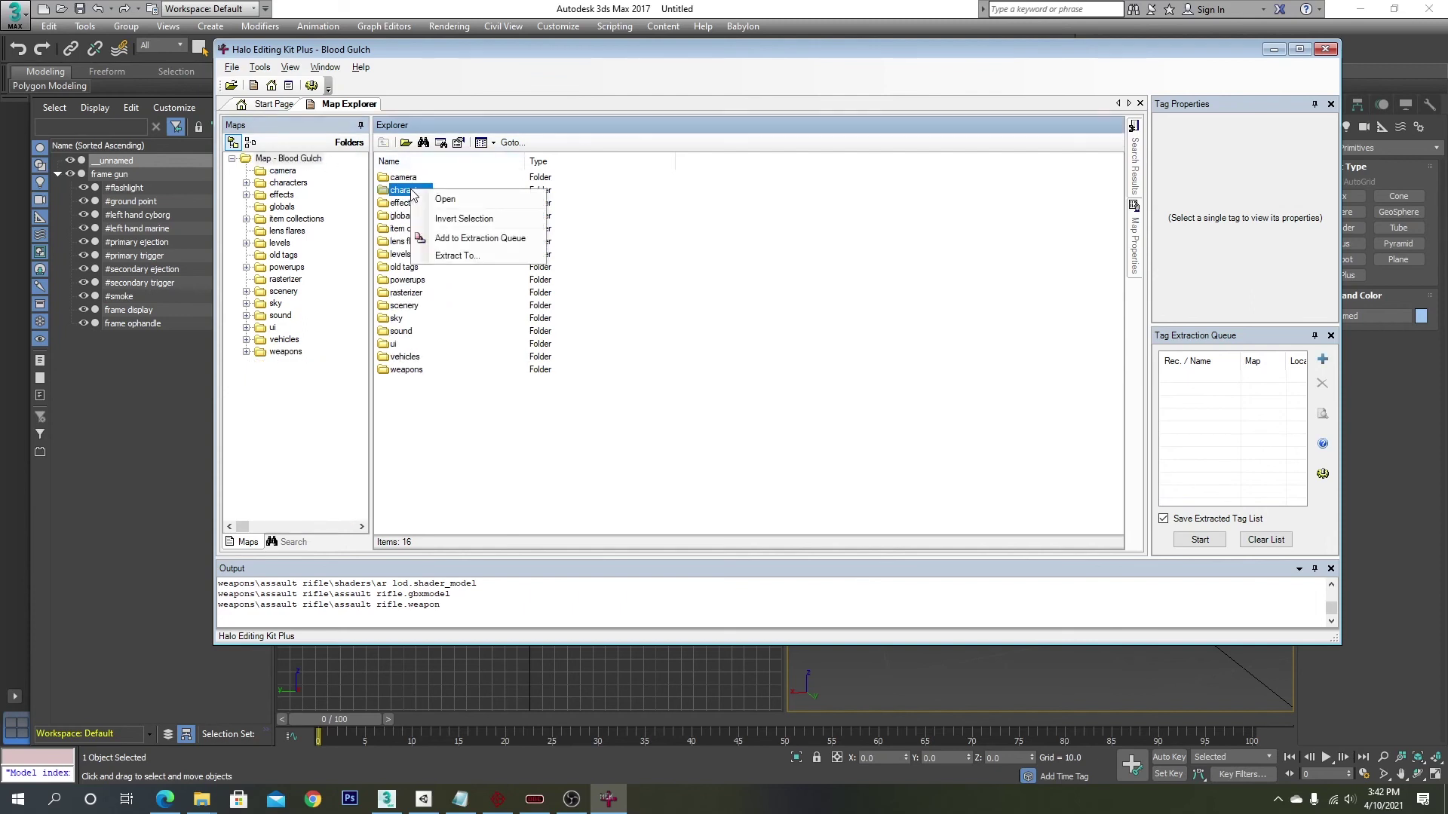
pyautogui.click(480, 257)
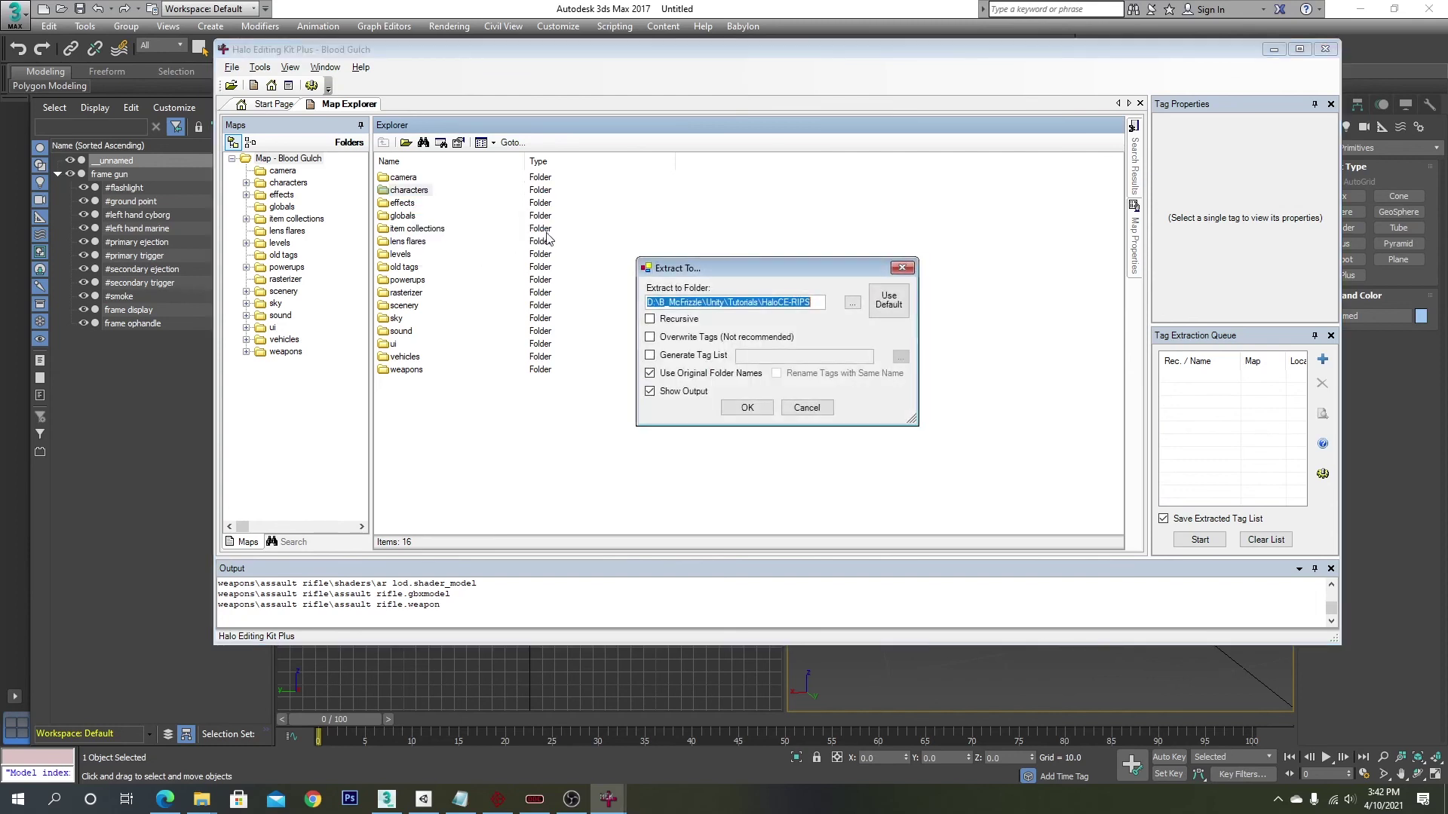
pyautogui.click(747, 405)
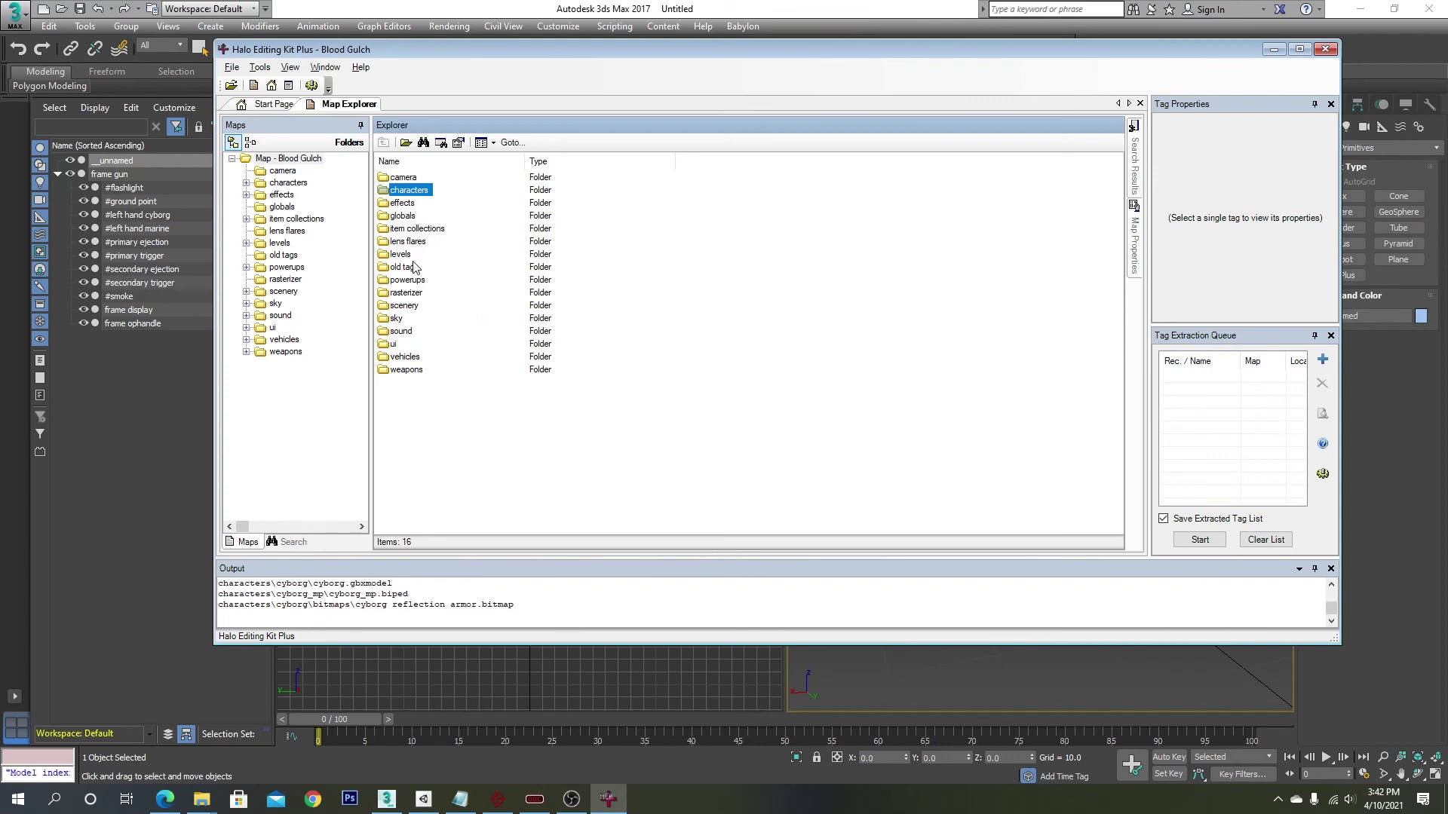
# Extract the vehicles folder with Extract To... into the rips folder
pyautogui.rightClick(411, 358)
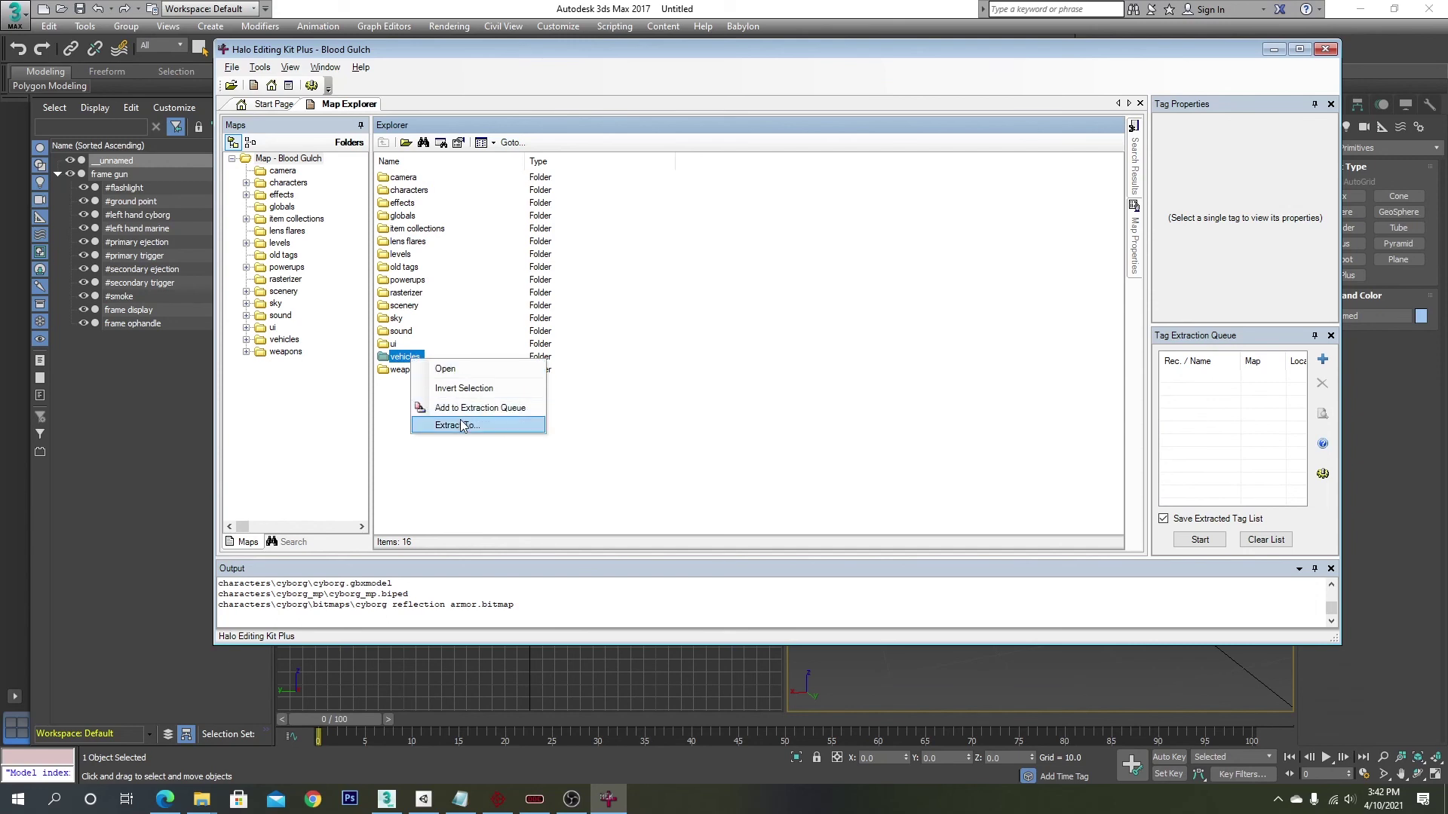
pyautogui.click(463, 426)
pyautogui.click(748, 407)
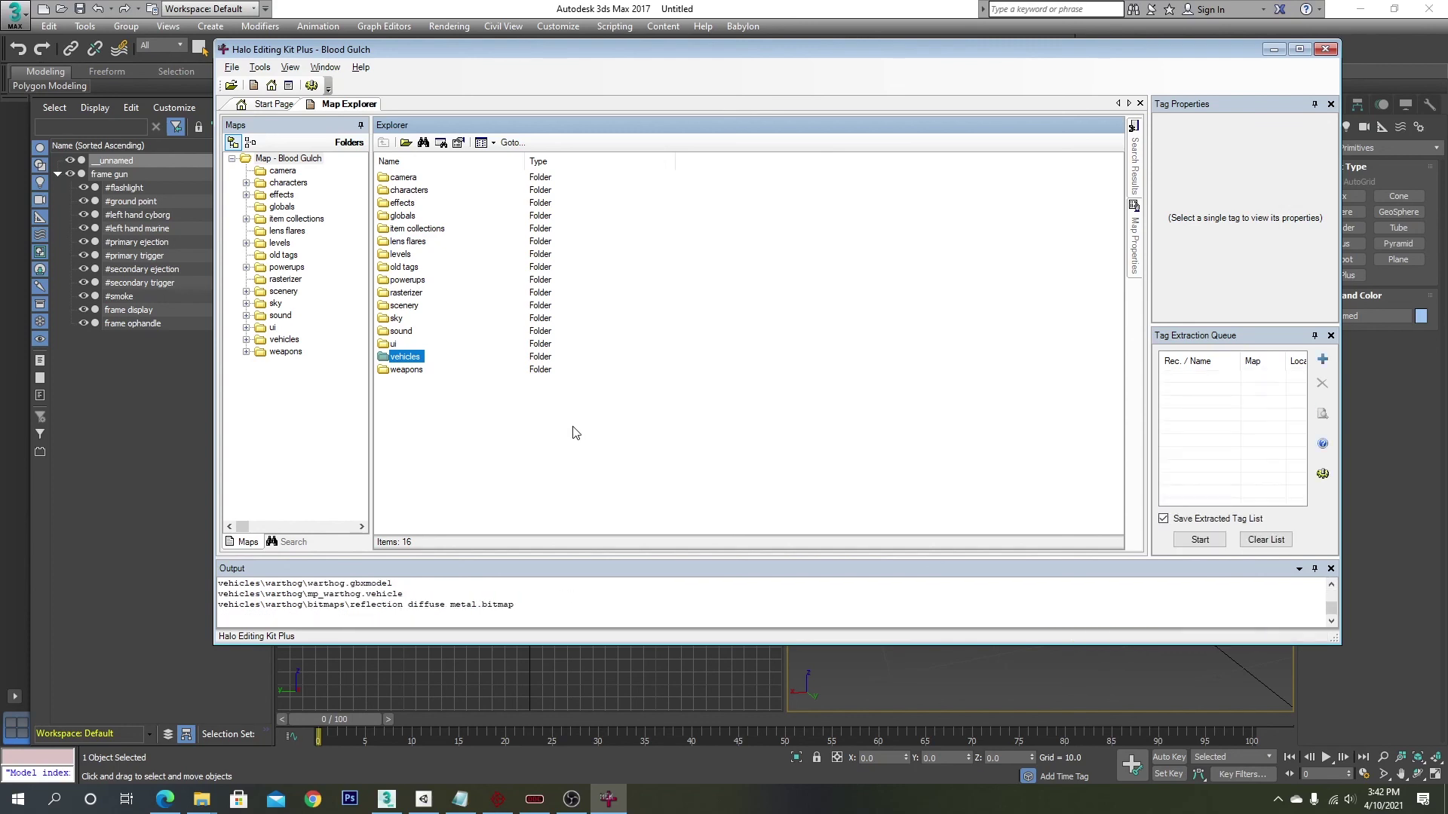
# Extract the weapons folder with Extract To... into the same rips folder
pyautogui.rightClick(404, 371)
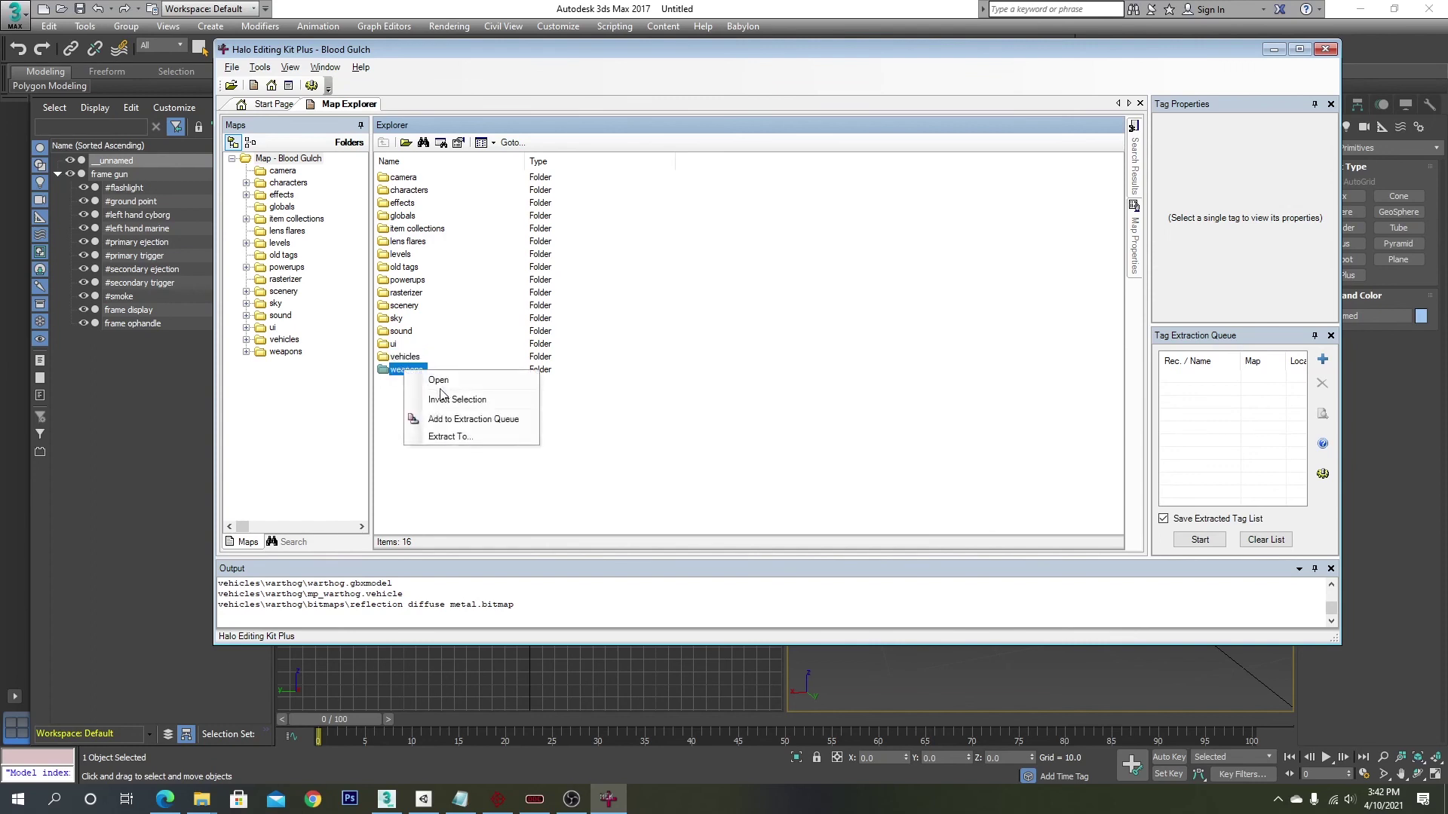
pyautogui.click(450, 445)
pyautogui.click(748, 407)
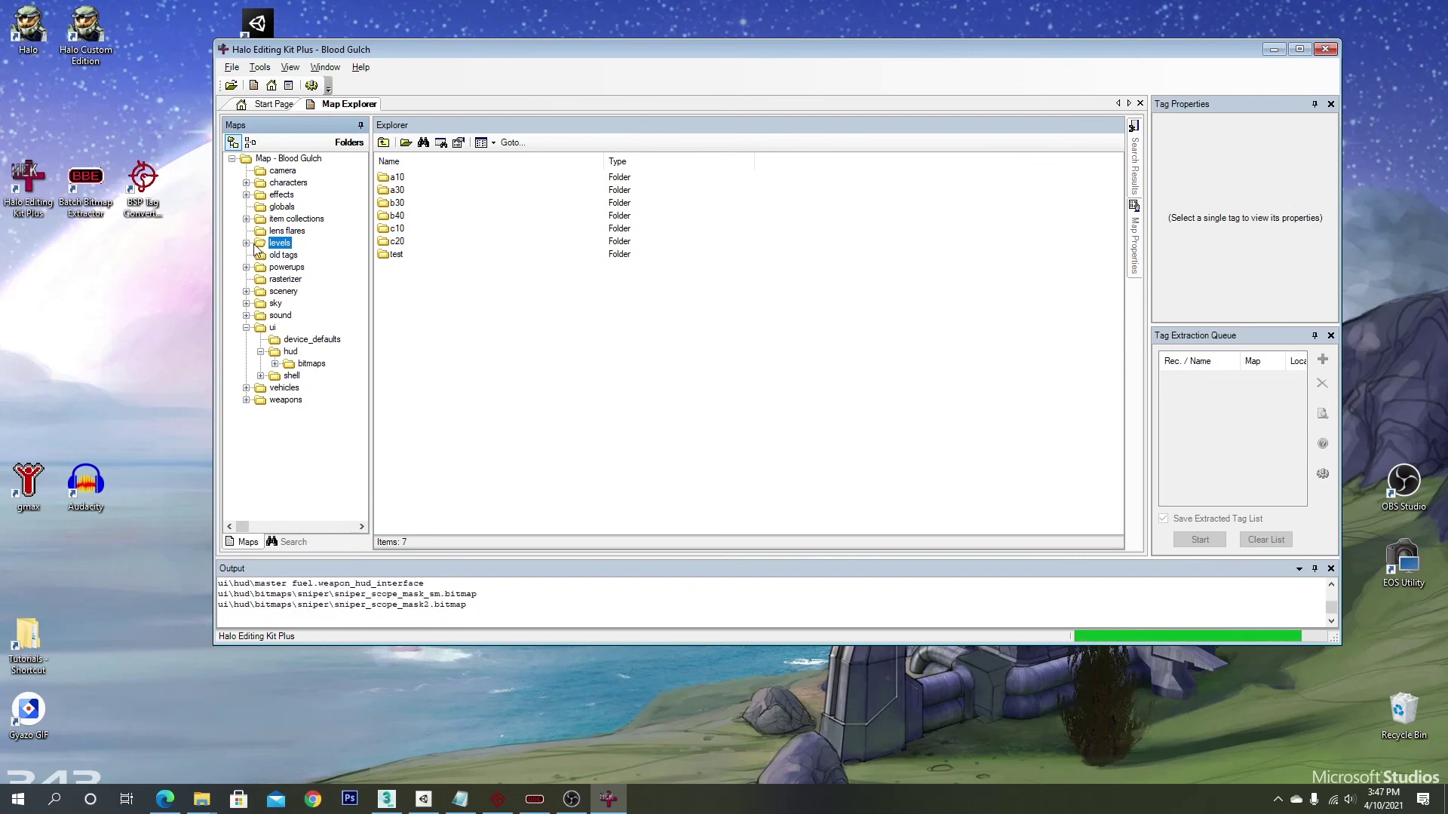
pyautogui.click(246, 243)
pyautogui.click(261, 327)
pyautogui.click(289, 327)
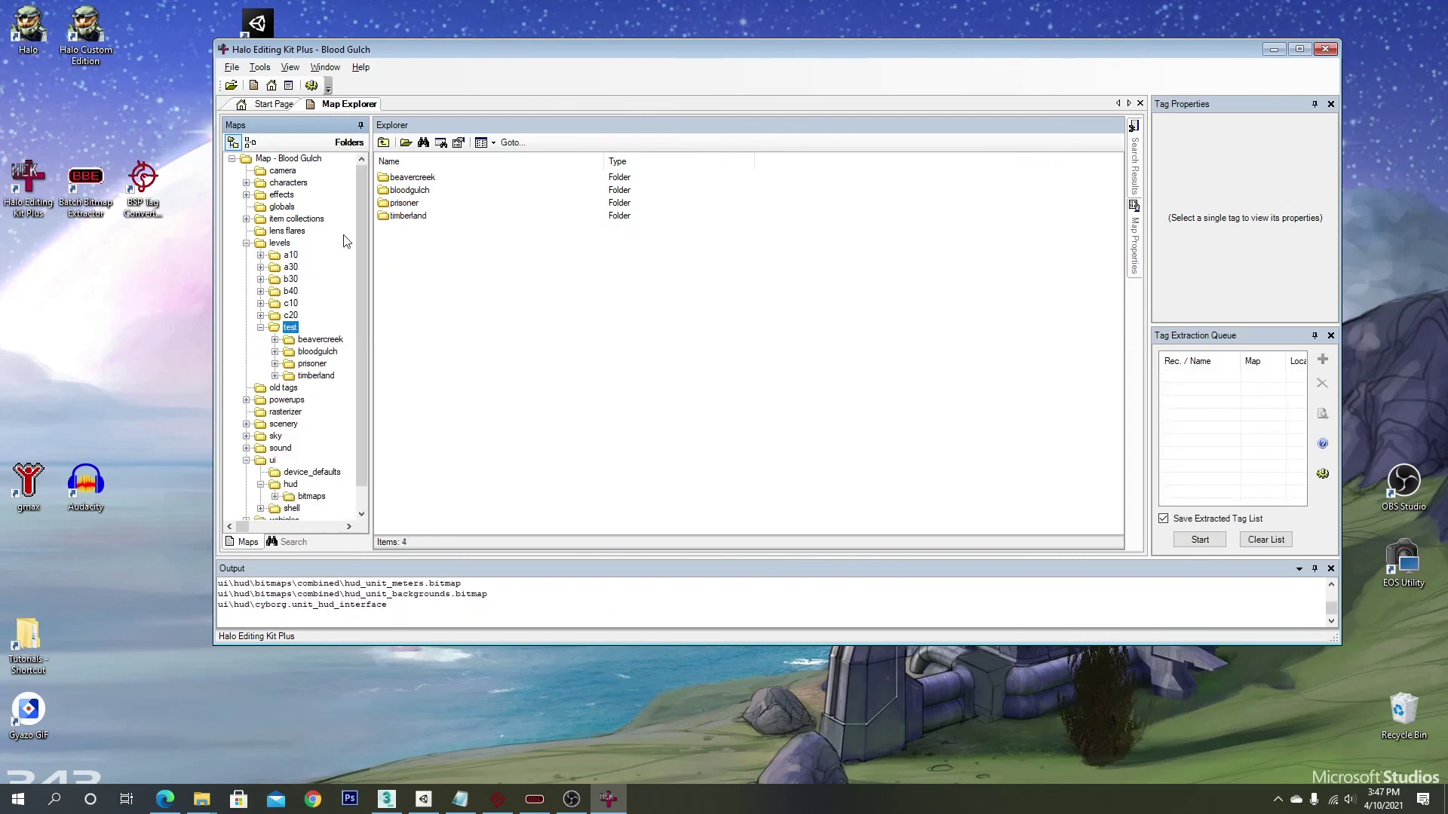
pyautogui.doubleClick(412, 191)
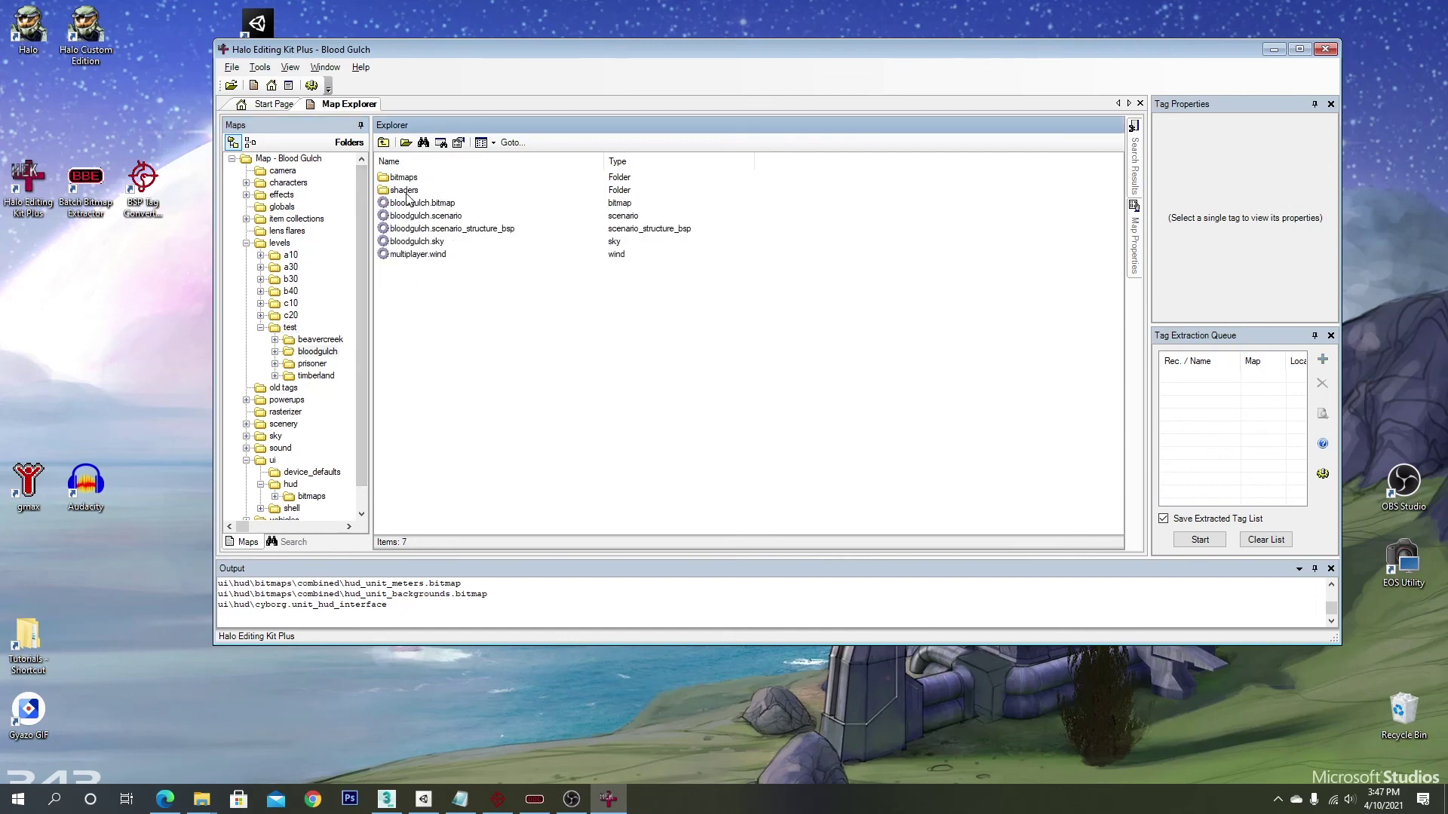
pyautogui.click(454, 216)
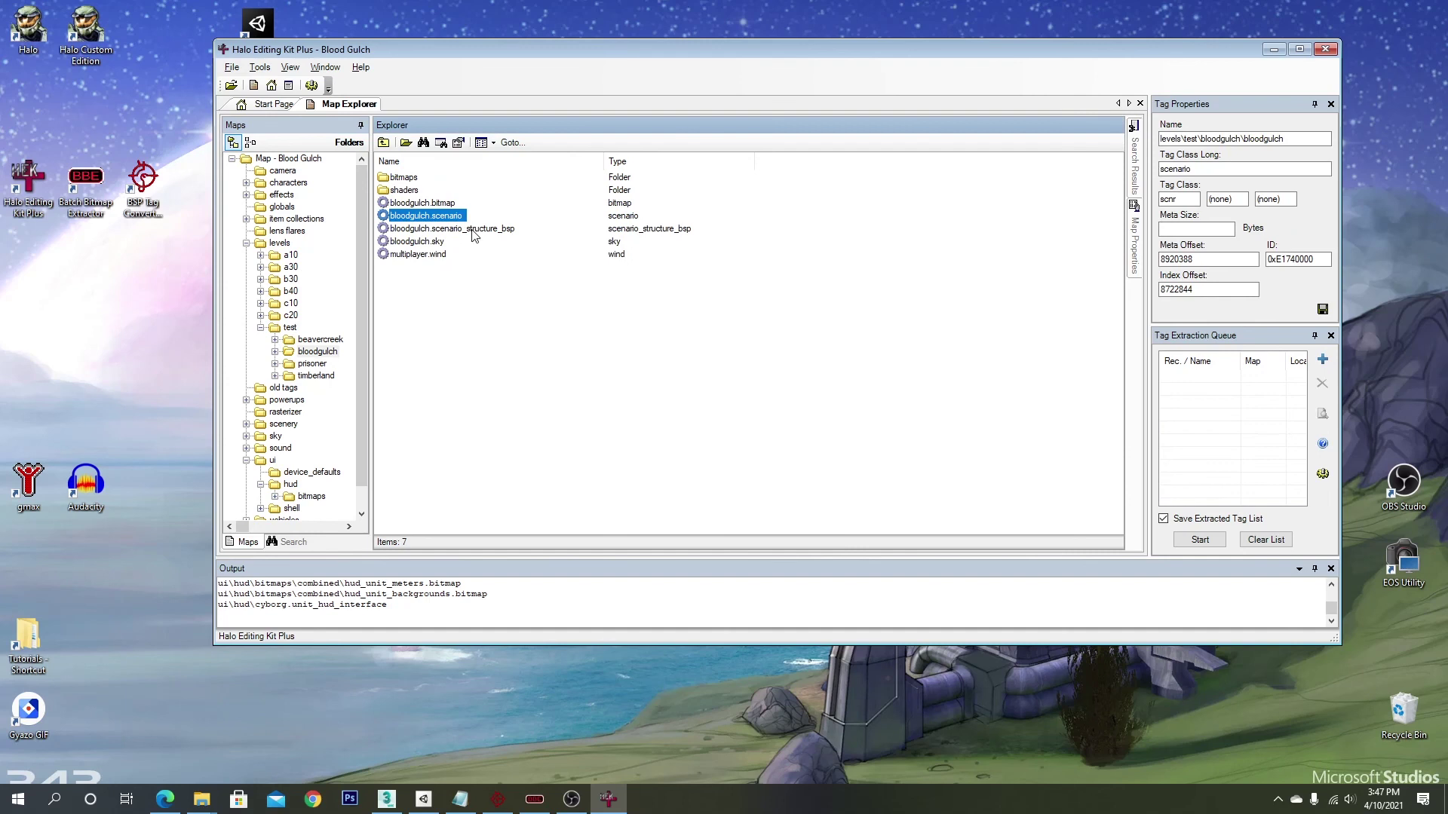
pyautogui.click(472, 230)
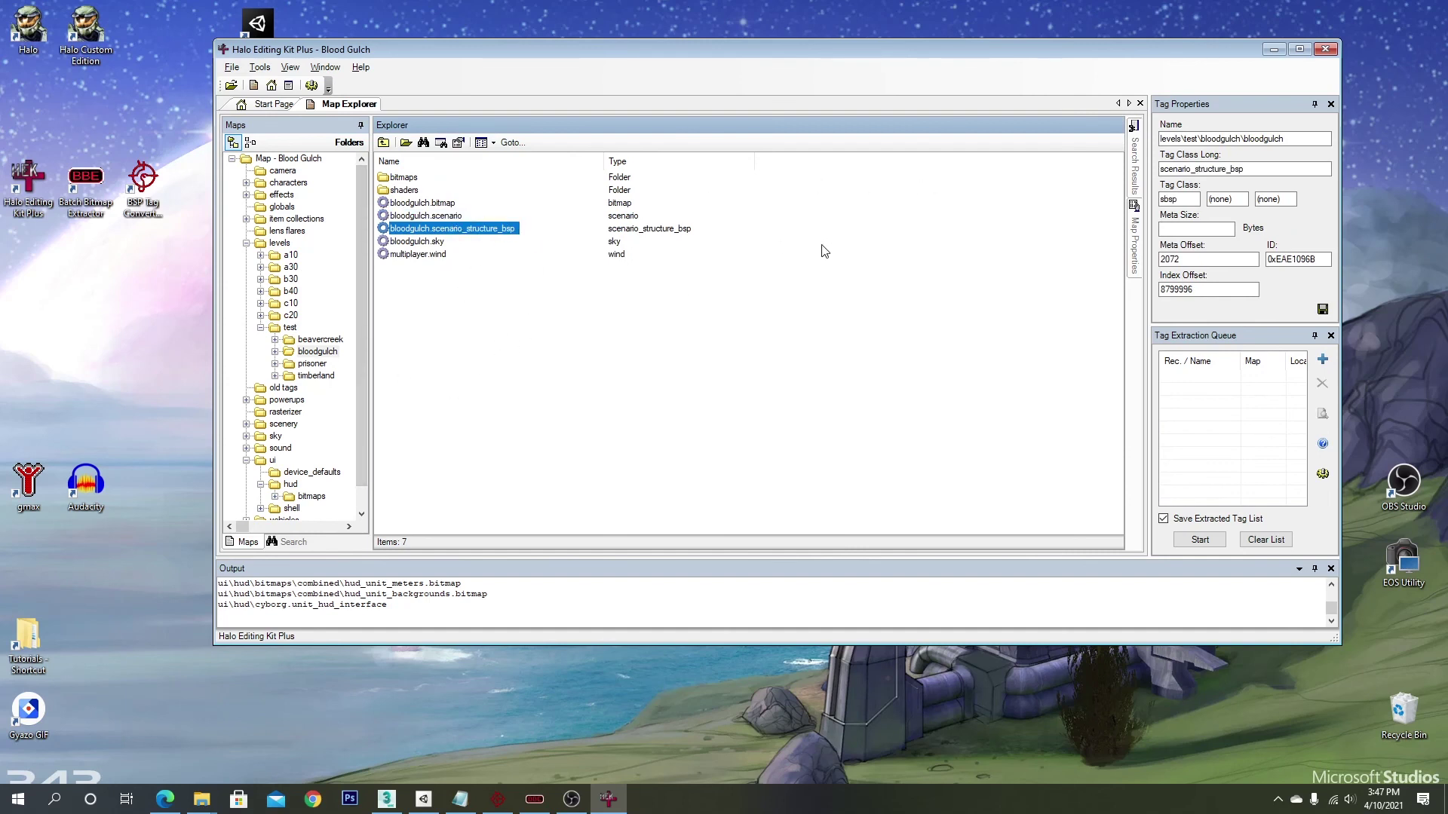
pyautogui.click(246, 243)
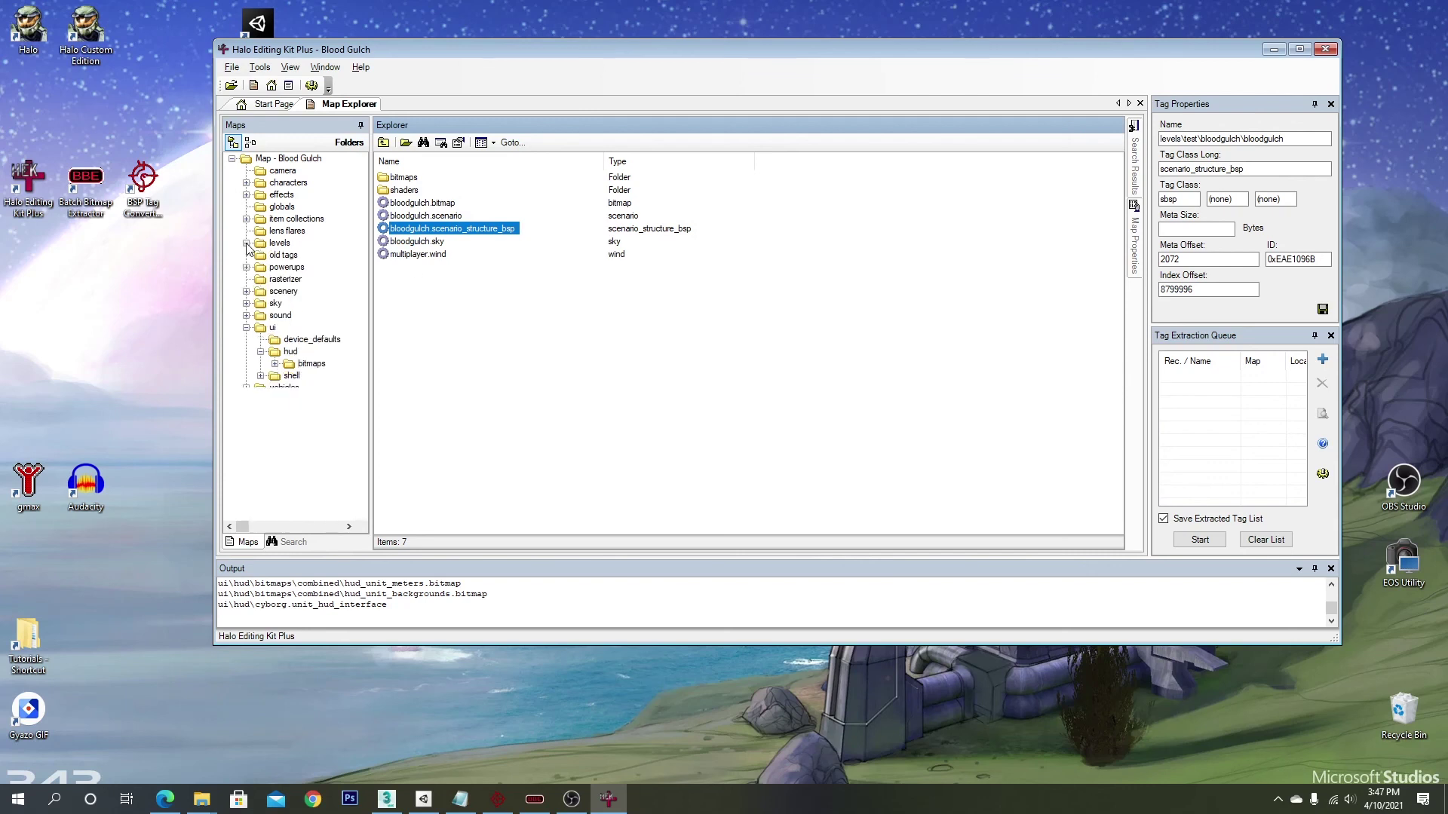
pyautogui.click(246, 328)
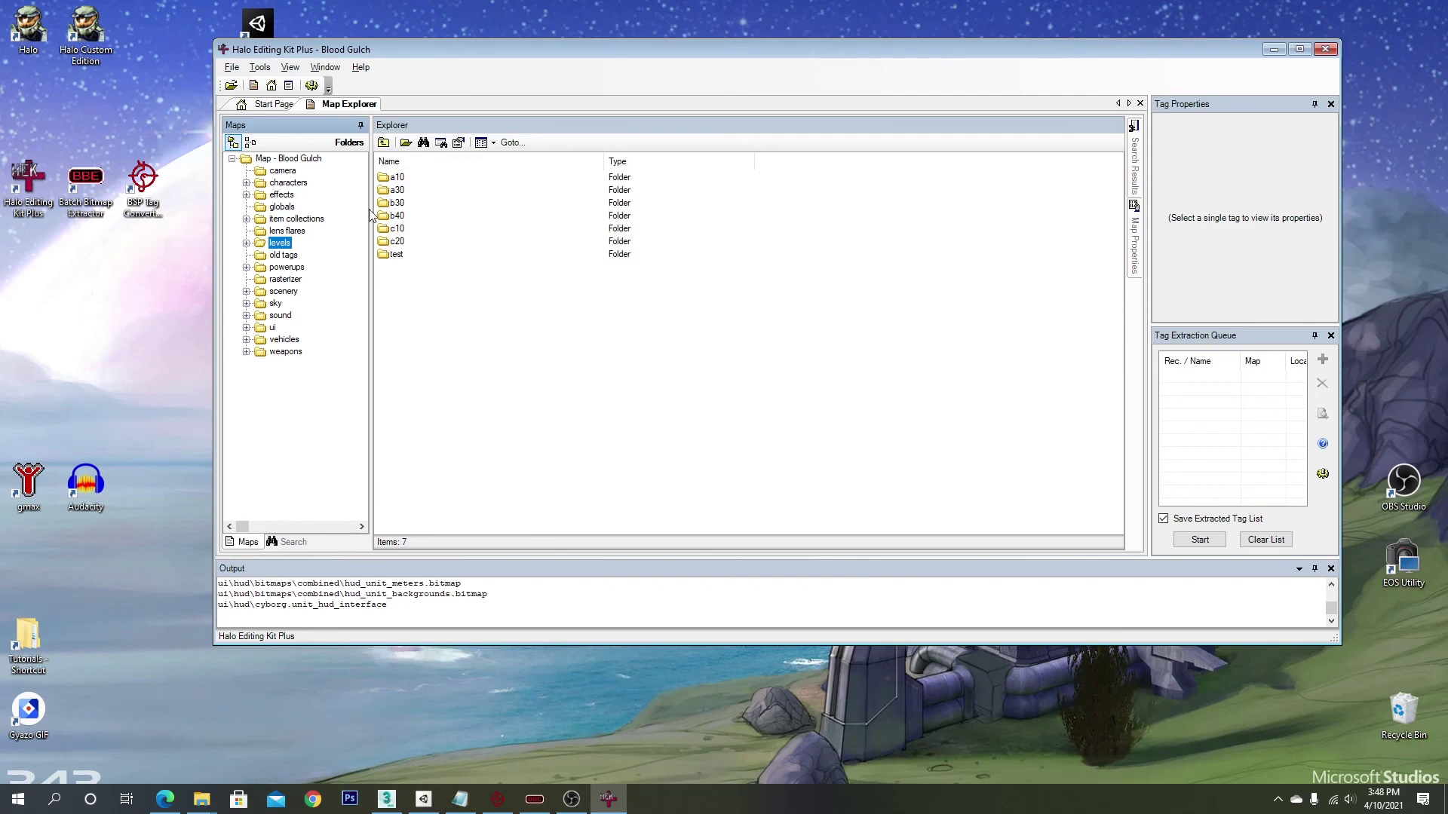
# List the characters folder, then minimise Halo Editing Kit Plus and the Bitmap Batch Extractor
pyautogui.click(289, 182)
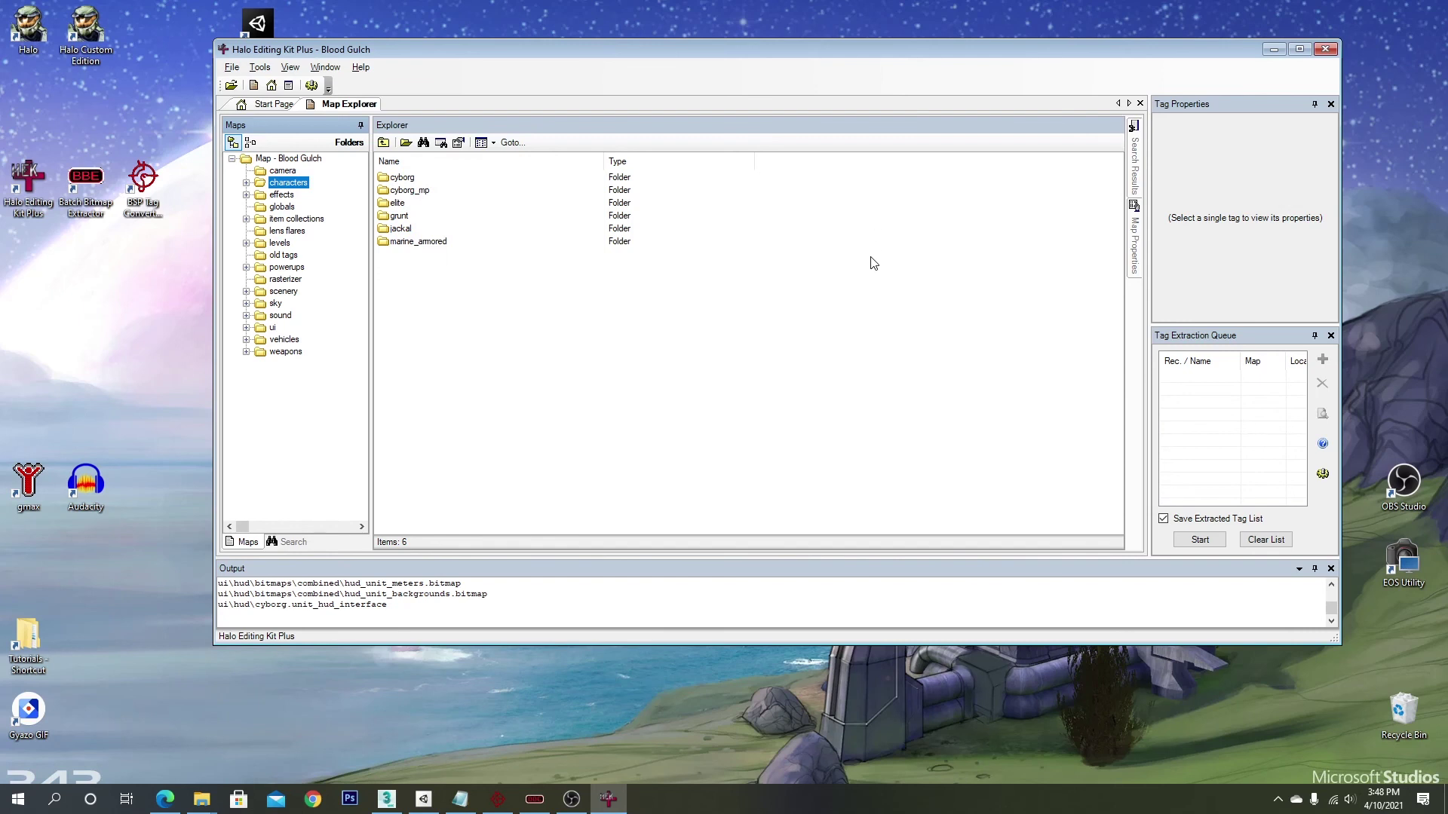
pyautogui.click(1272, 50)
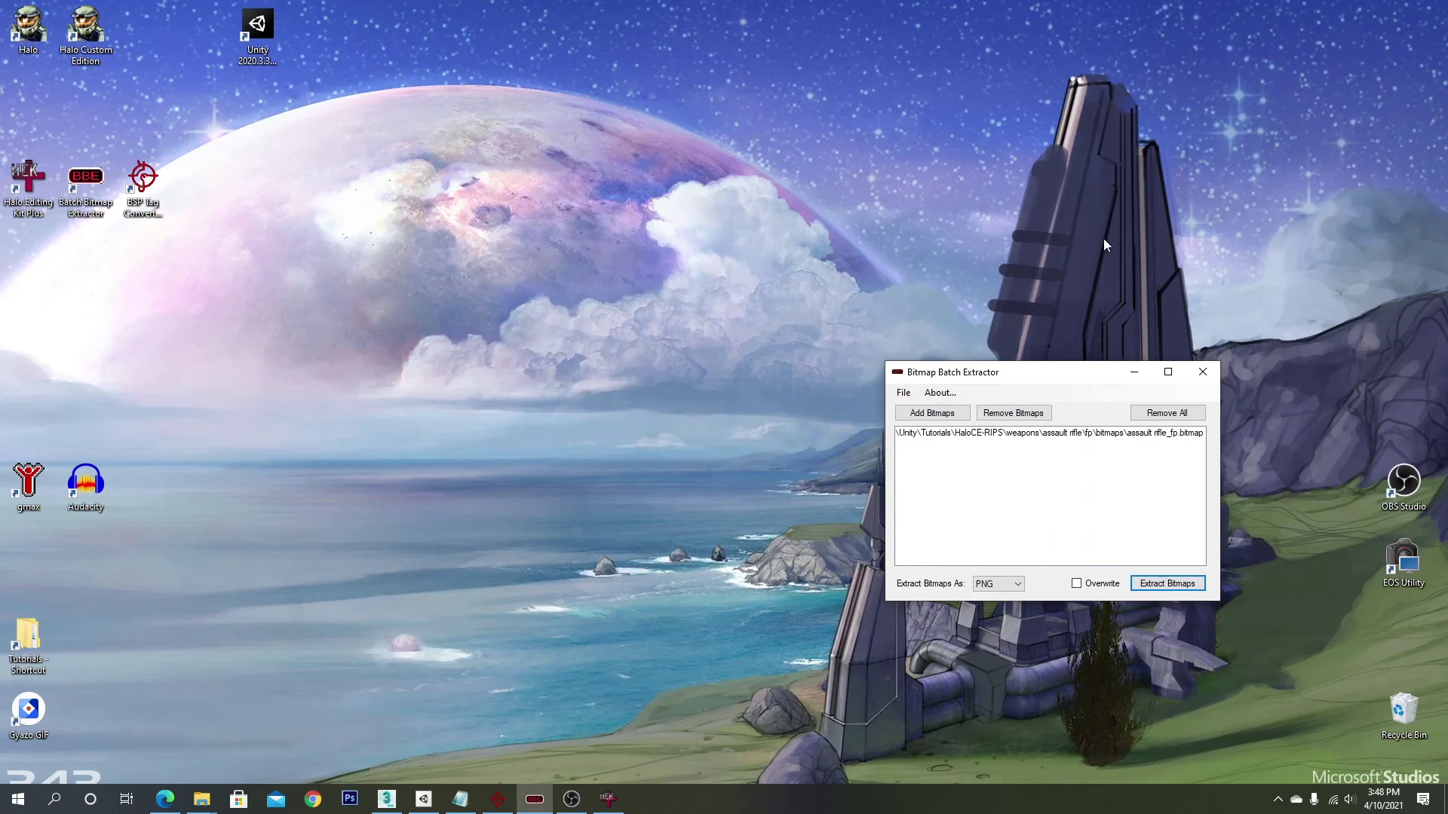
pyautogui.click(1135, 371)
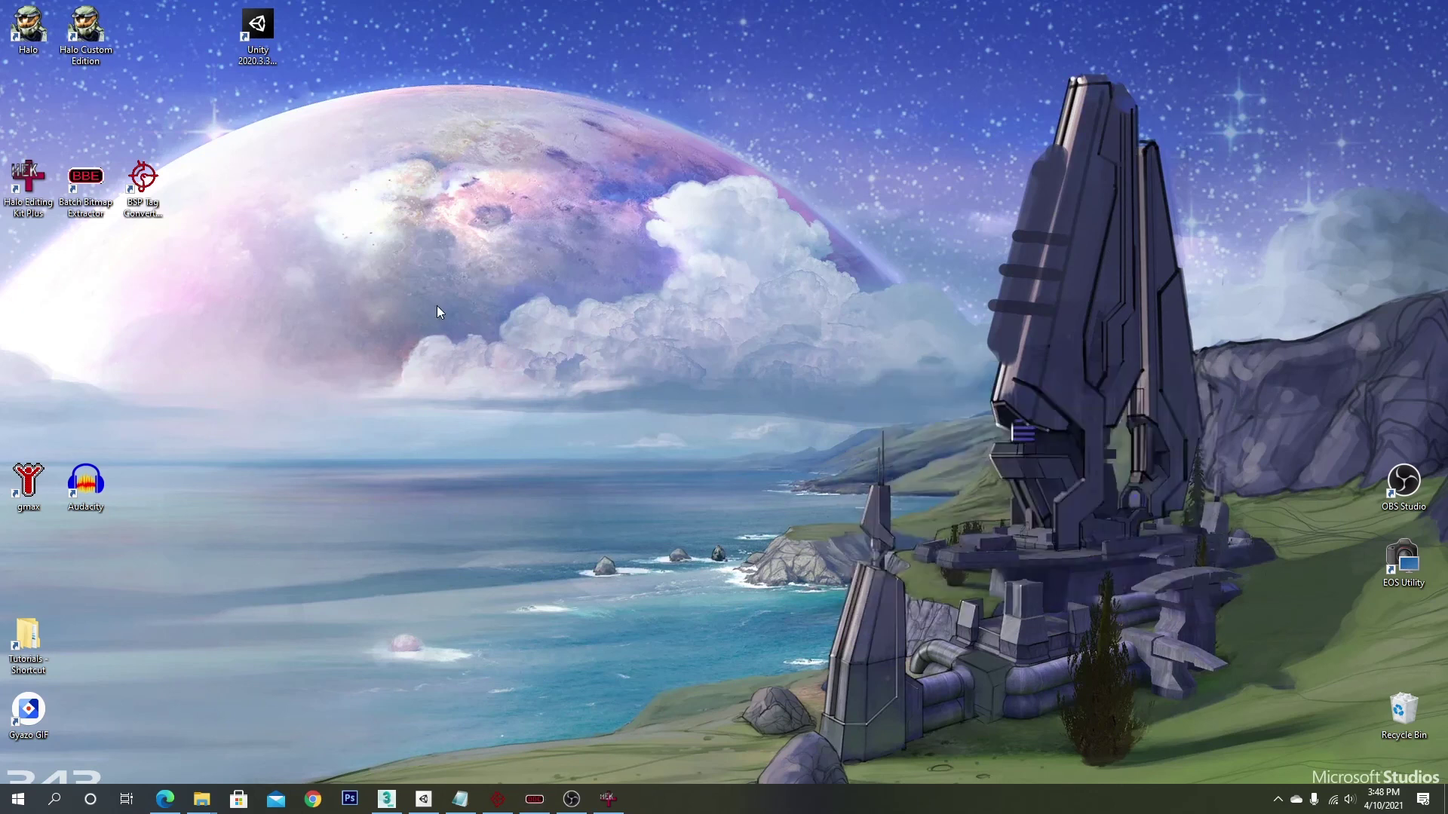